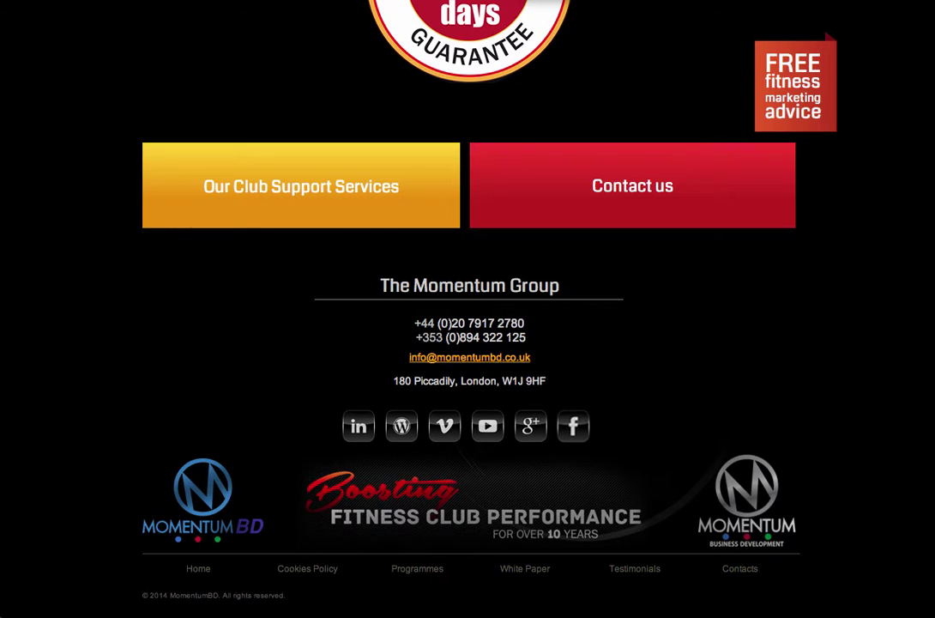
Toggle the free marketing advice signup form at the top of the Momentum BD page.
click(795, 86)
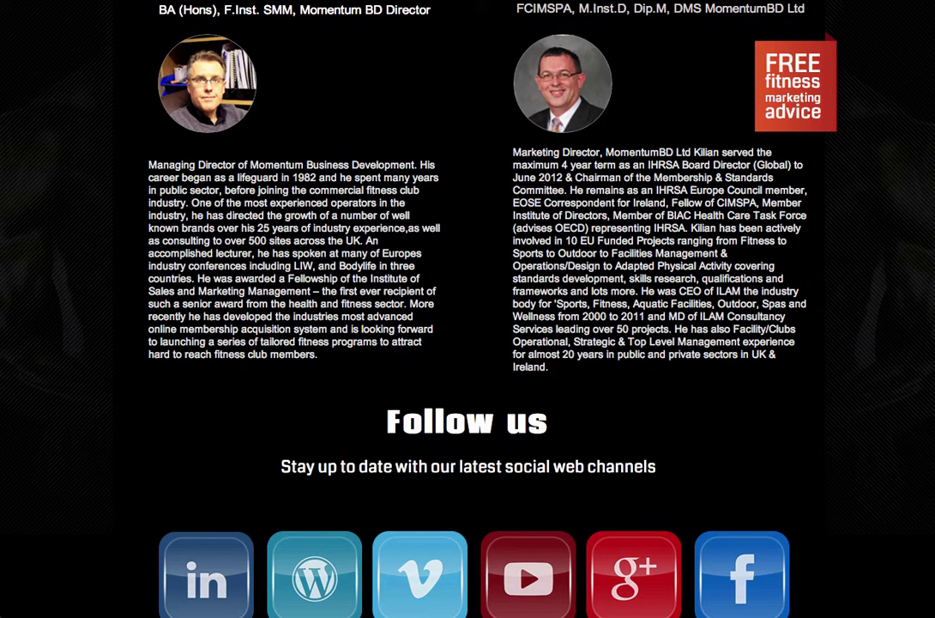
scroll(468, 344, down, 1)
scroll(467, 343, down, 4)
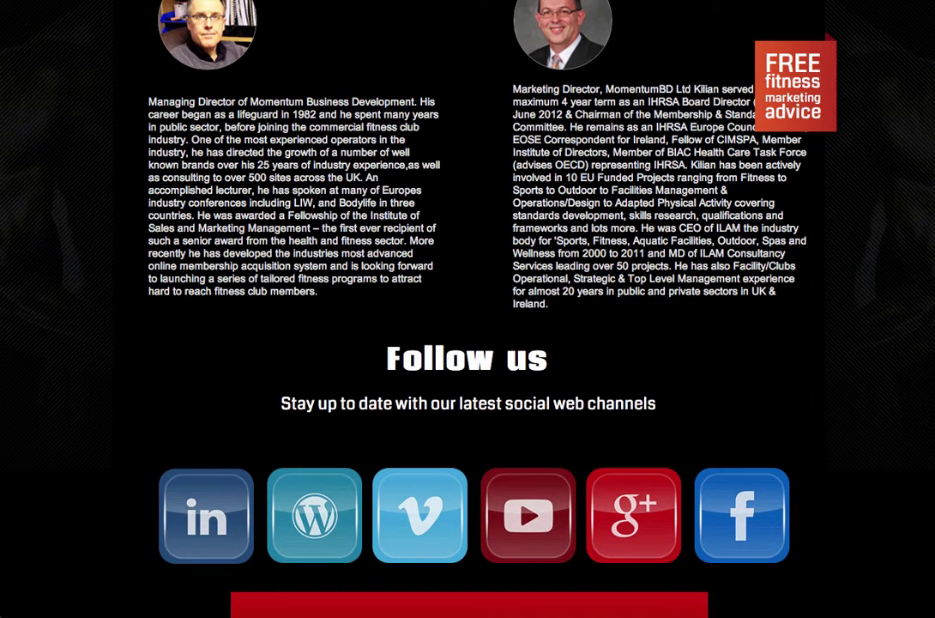
scroll(468, 309, down, 1)
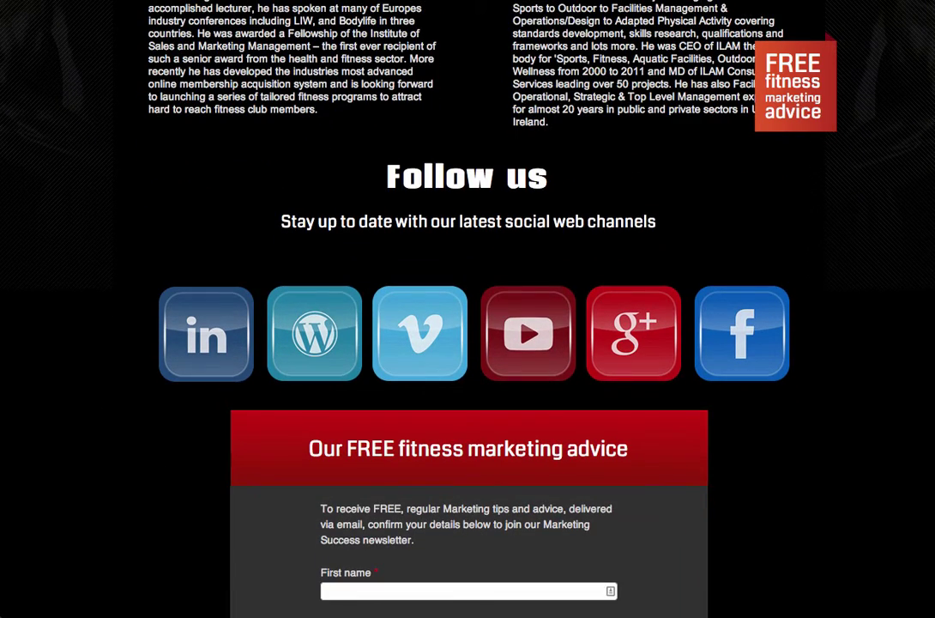
scroll(468, 309, down, 1)
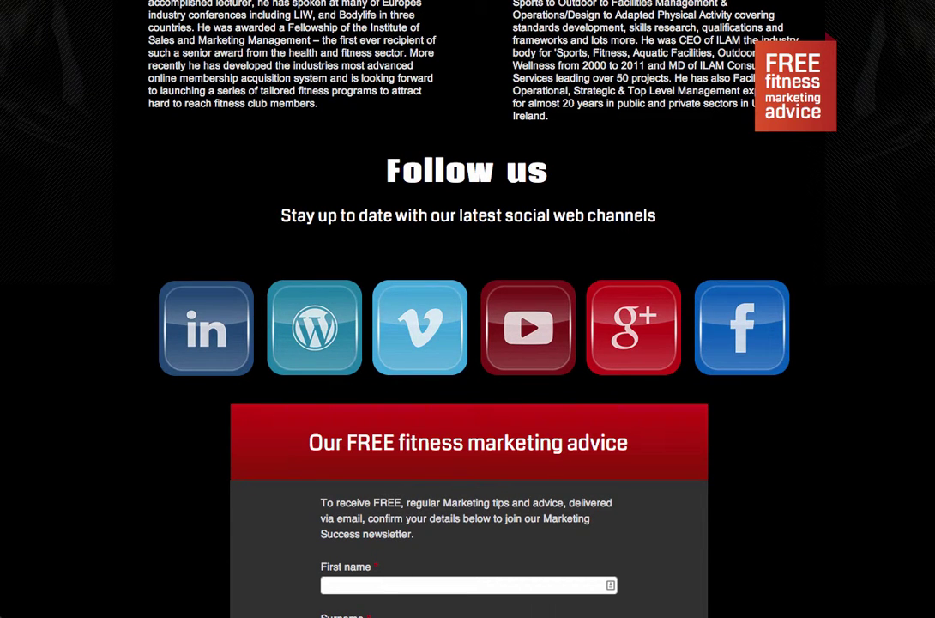
scroll(468, 309, down, 2)
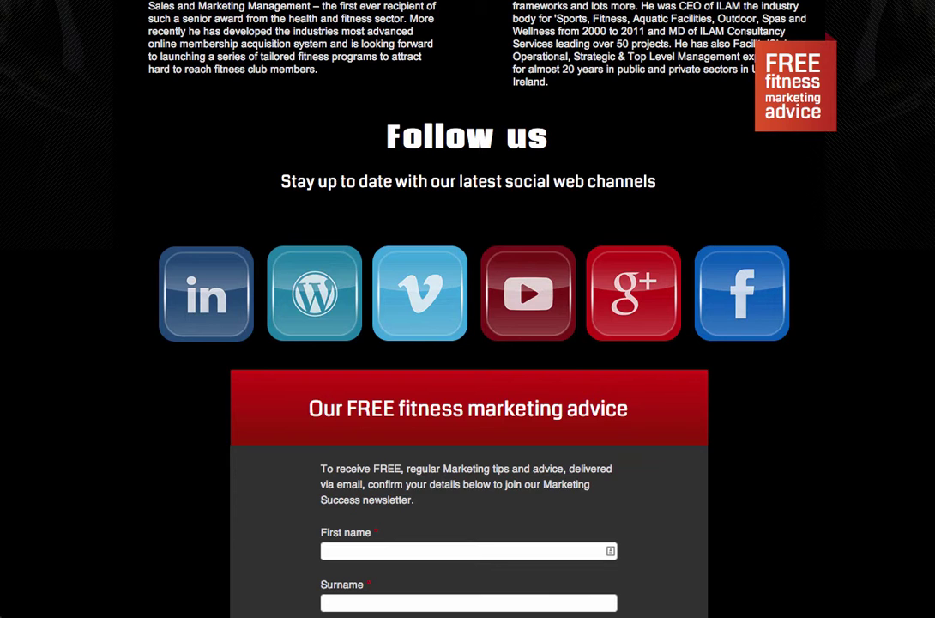
scroll(468, 309, down, 5)
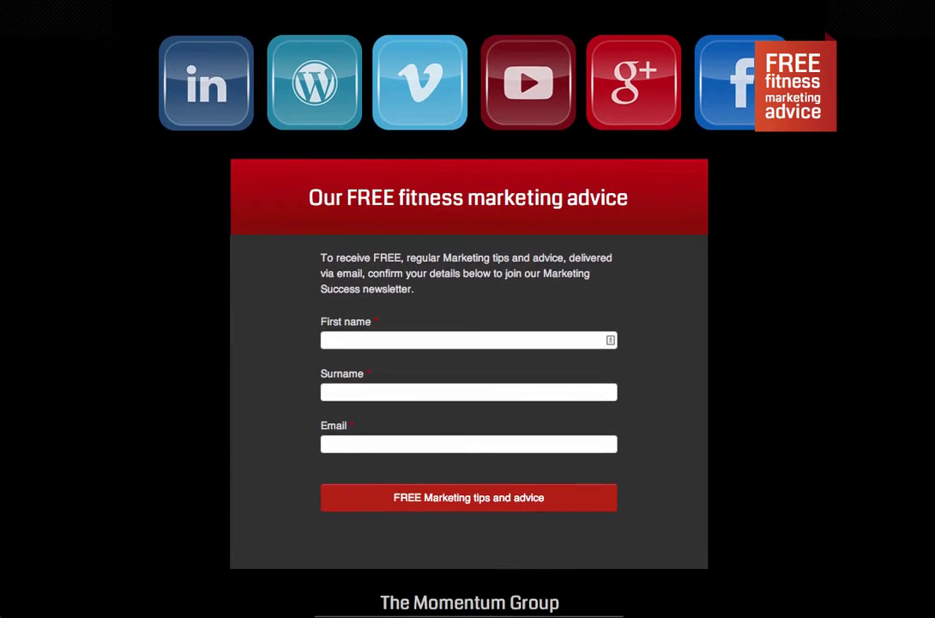
scroll(651, 71, up, 15)
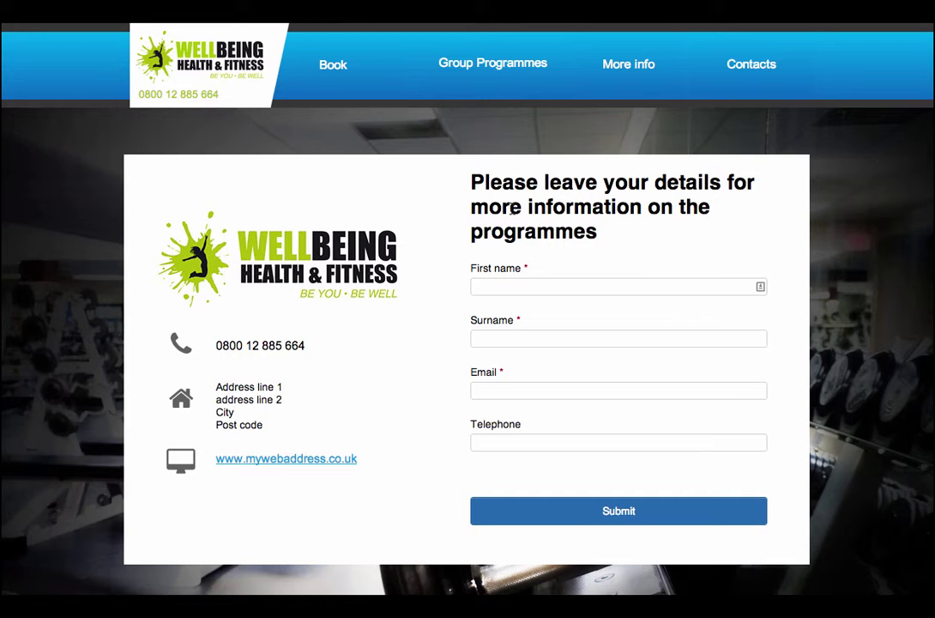
Go from the More info page to the Wellbeing club's Contacts page.
click(626, 71)
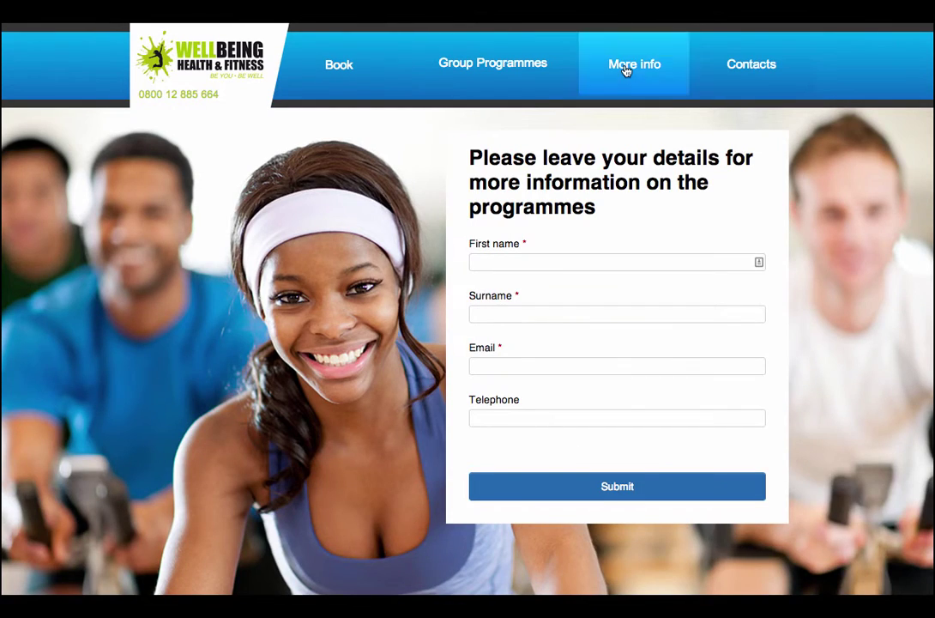
click(729, 82)
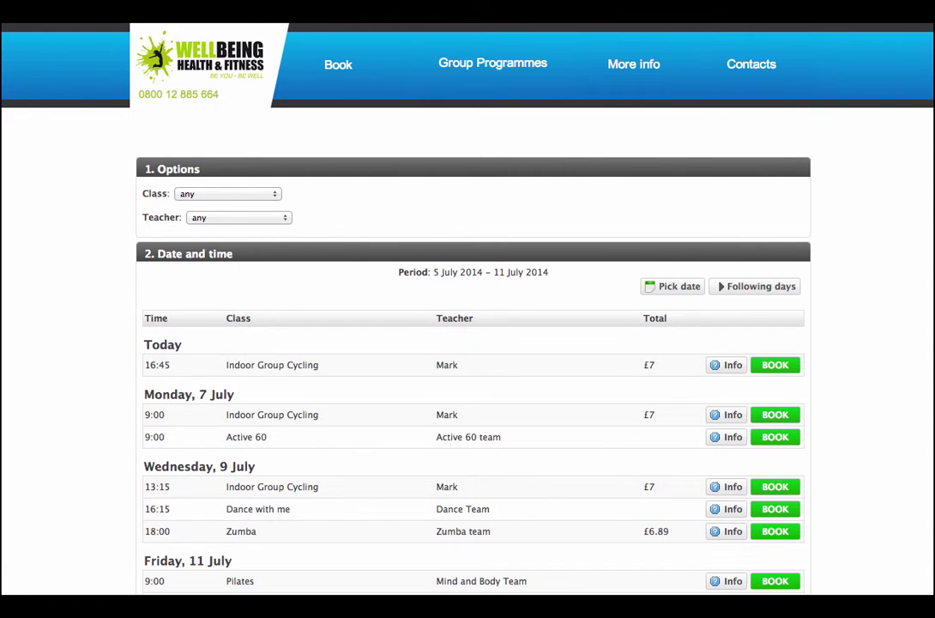
scroll(468, 343, down, 2)
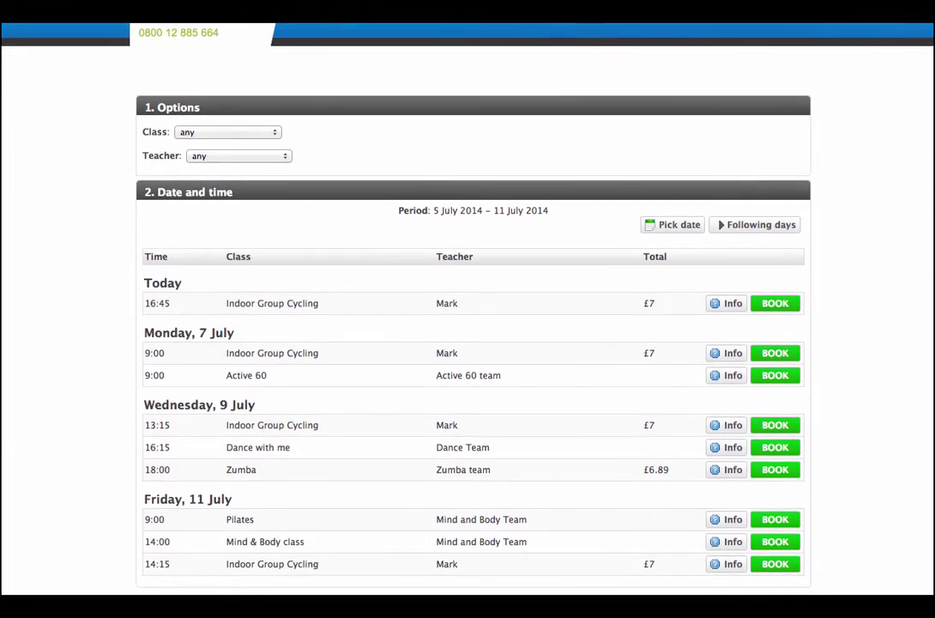
scroll(467, 343, up, 2)
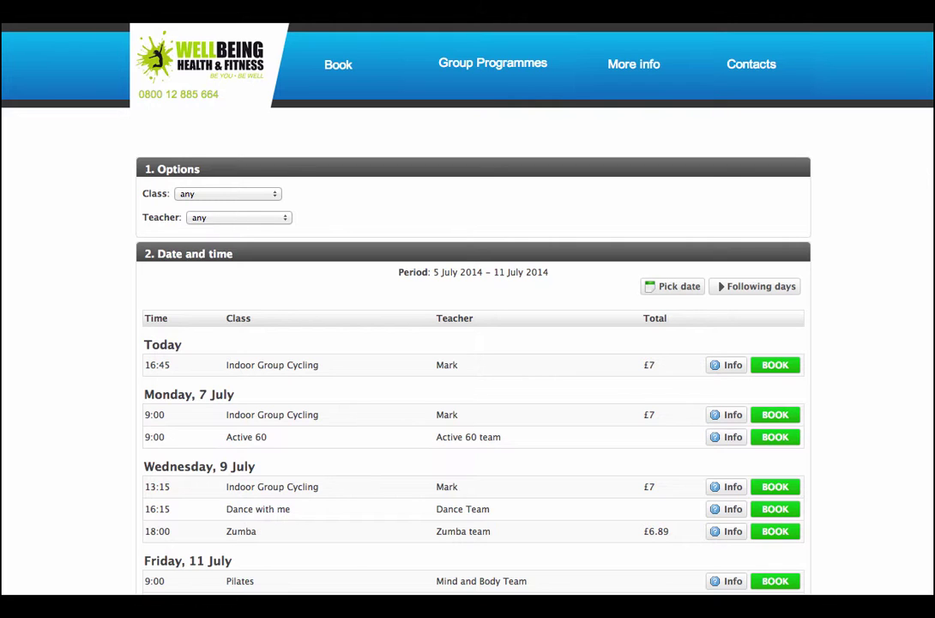
scroll(467, 343, down, 3)
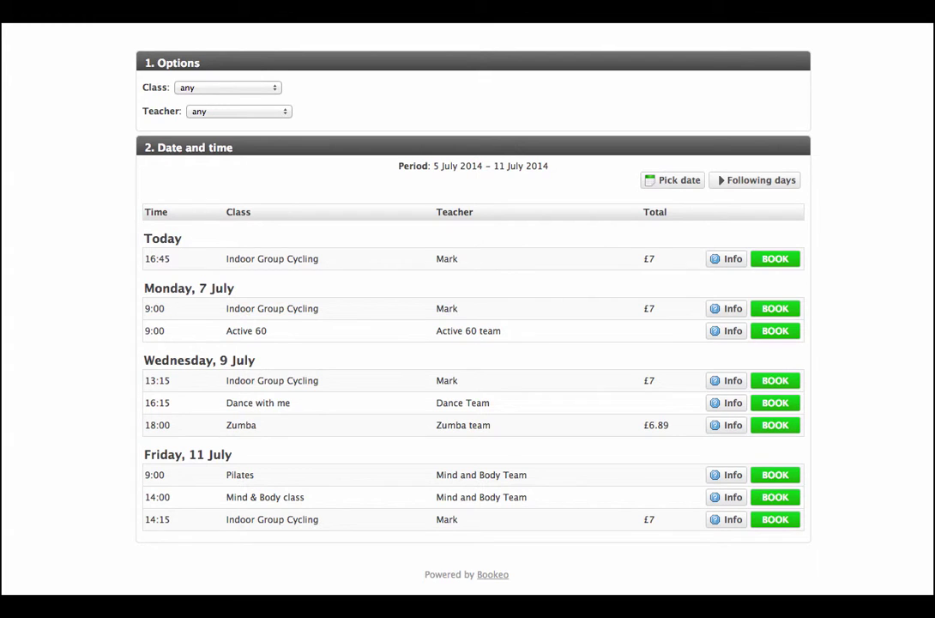
scroll(467, 343, up, 3)
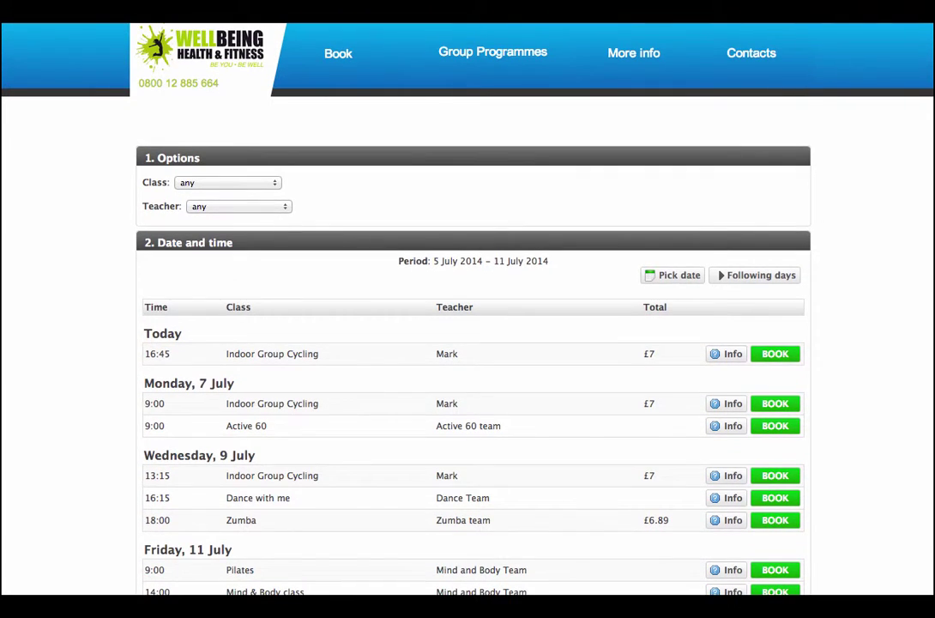
scroll(467, 343, down, 3)
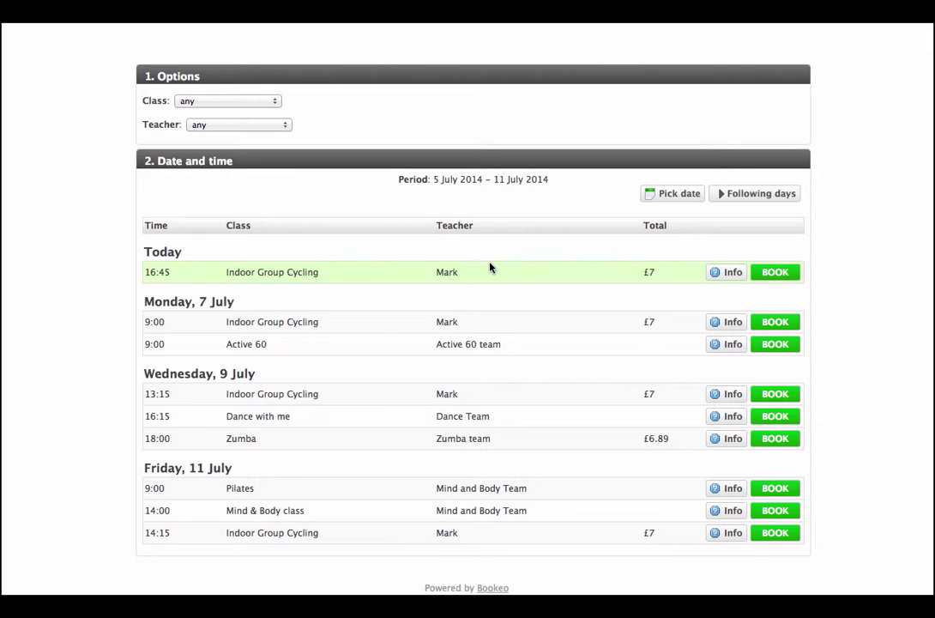
click(726, 273)
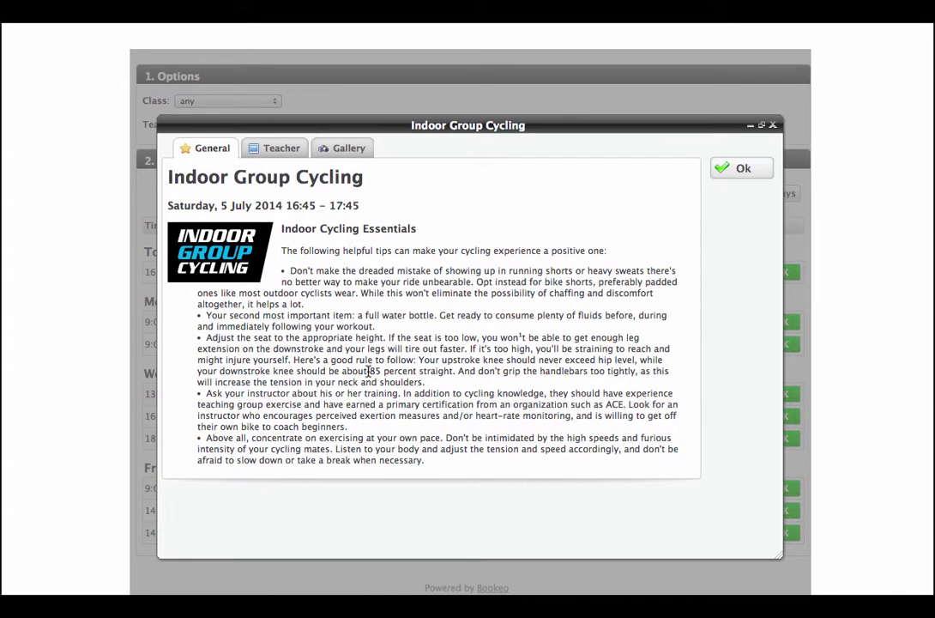
click(342, 149)
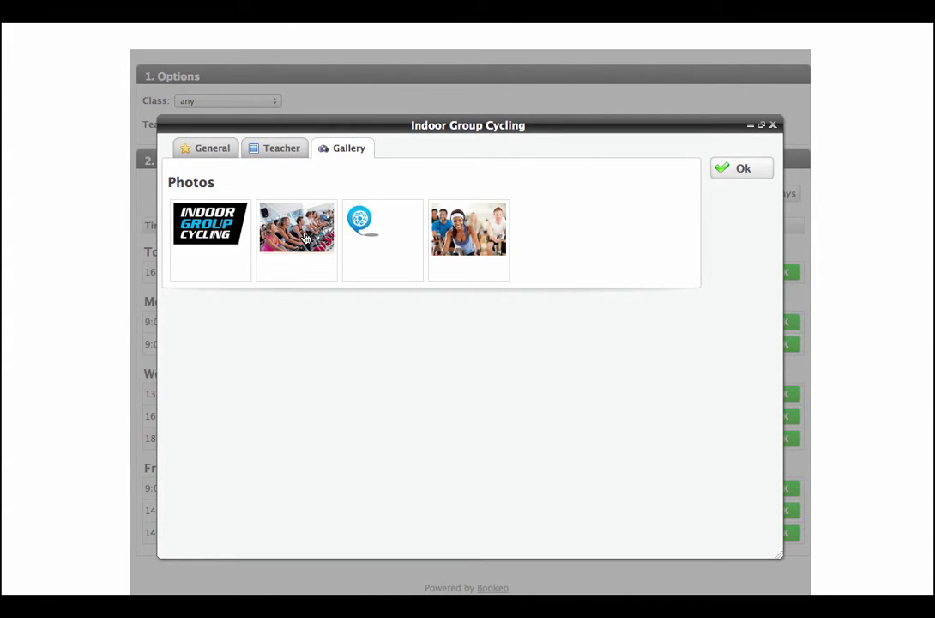
click(271, 150)
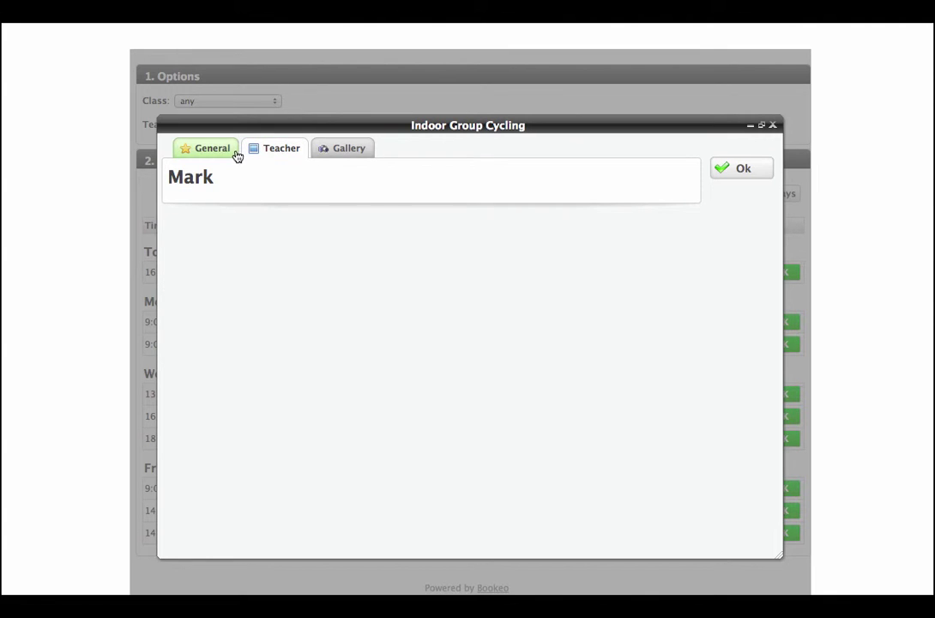
click(232, 152)
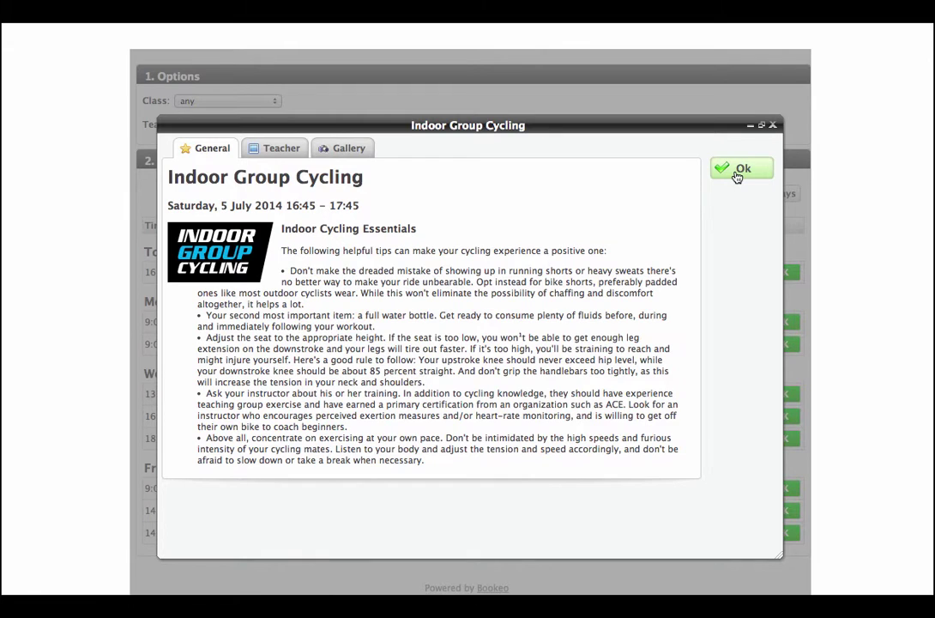
click(736, 171)
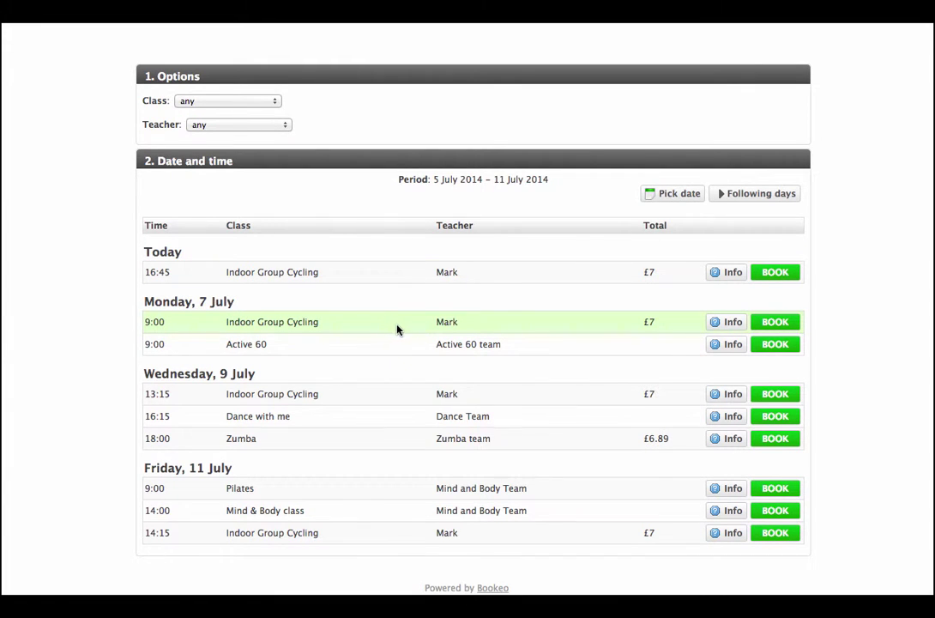
Start booking today's 16:45 Indoor Group Cycling class and sign in with Facebook for customer details.
click(775, 272)
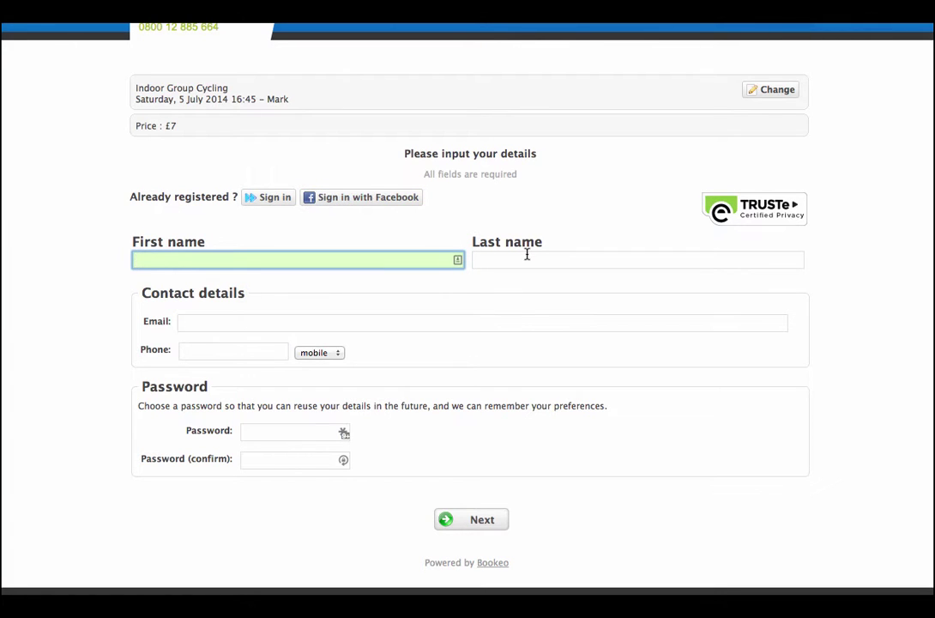
click(378, 196)
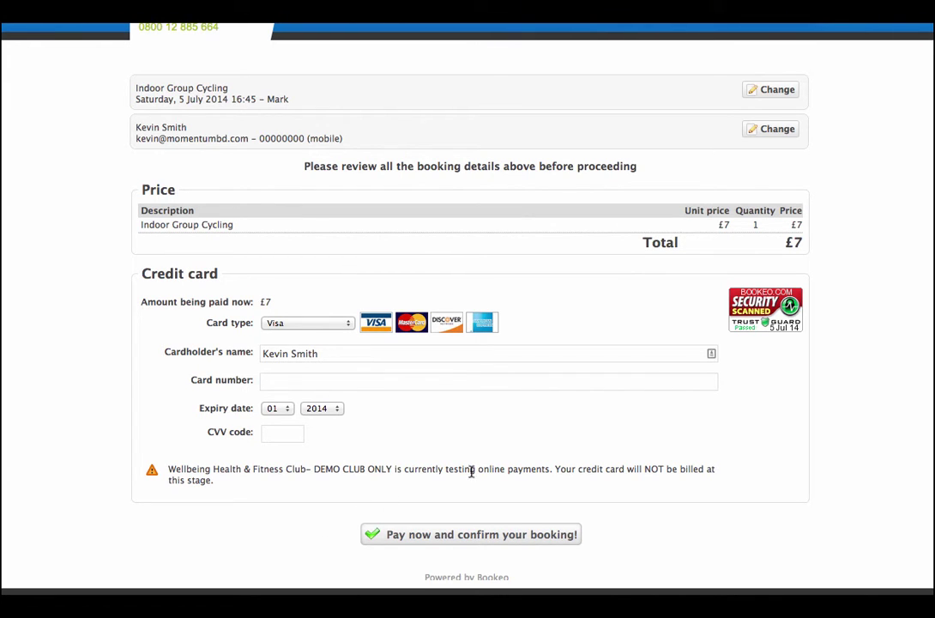
Enter the card number, expiry month 08 and the CVV code on the payment form.
click(328, 381)
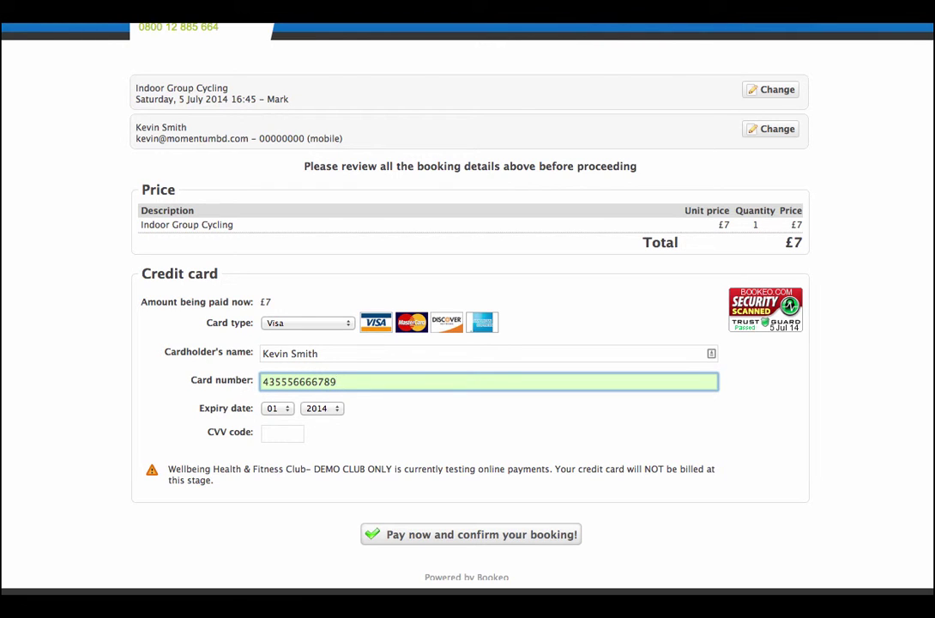
click(275, 409)
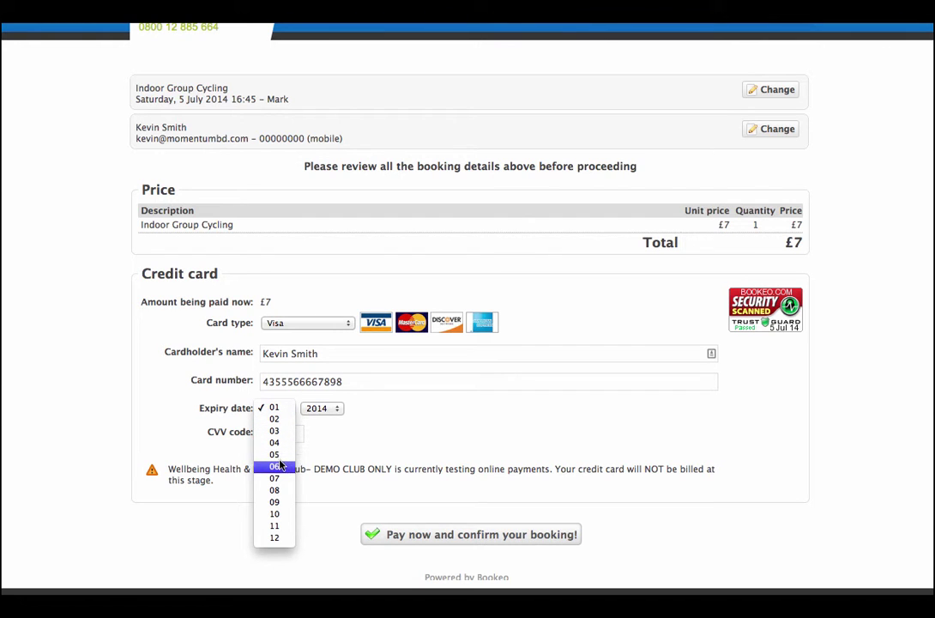
click(282, 491)
click(280, 436)
text(123)
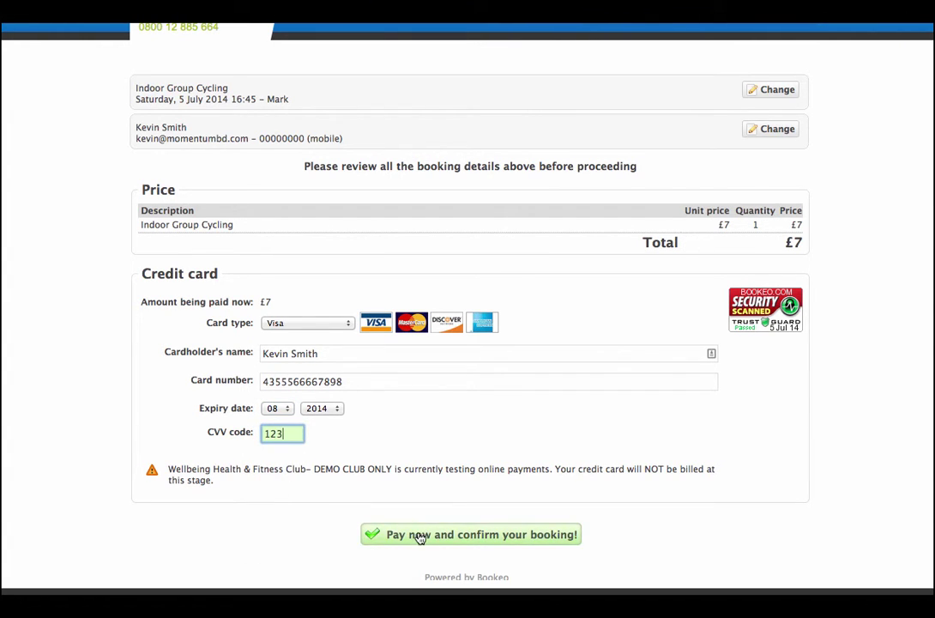
Submit the £7 payment, dismiss the invalid card number warning, and return to the card number.
click(418, 534)
click(471, 331)
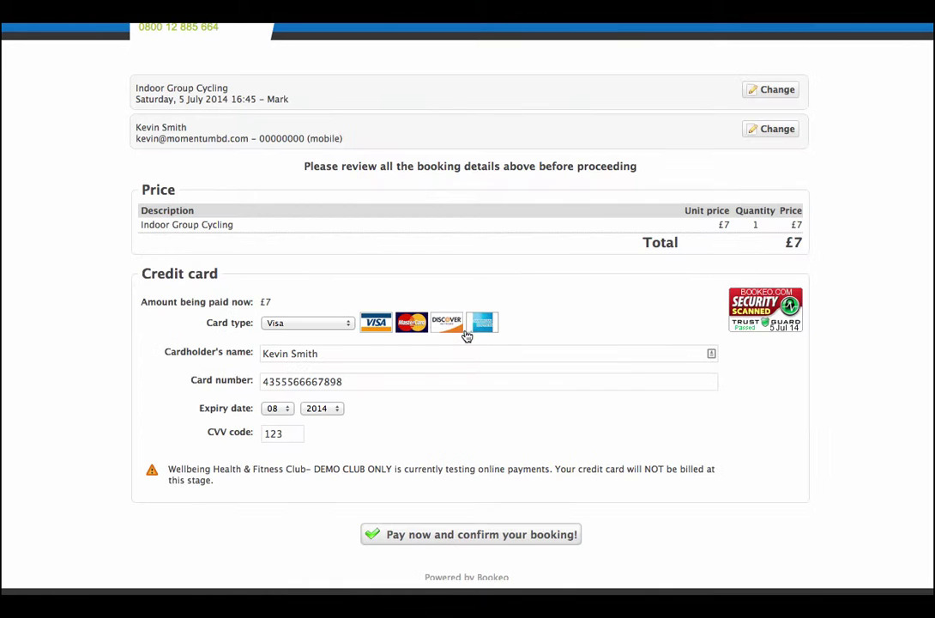
click(363, 380)
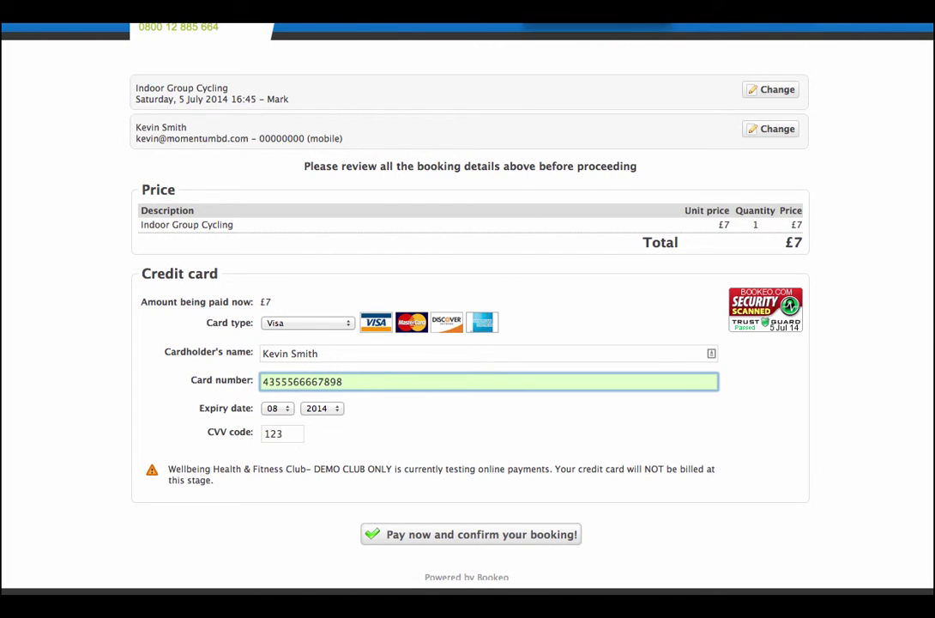
key(Return)
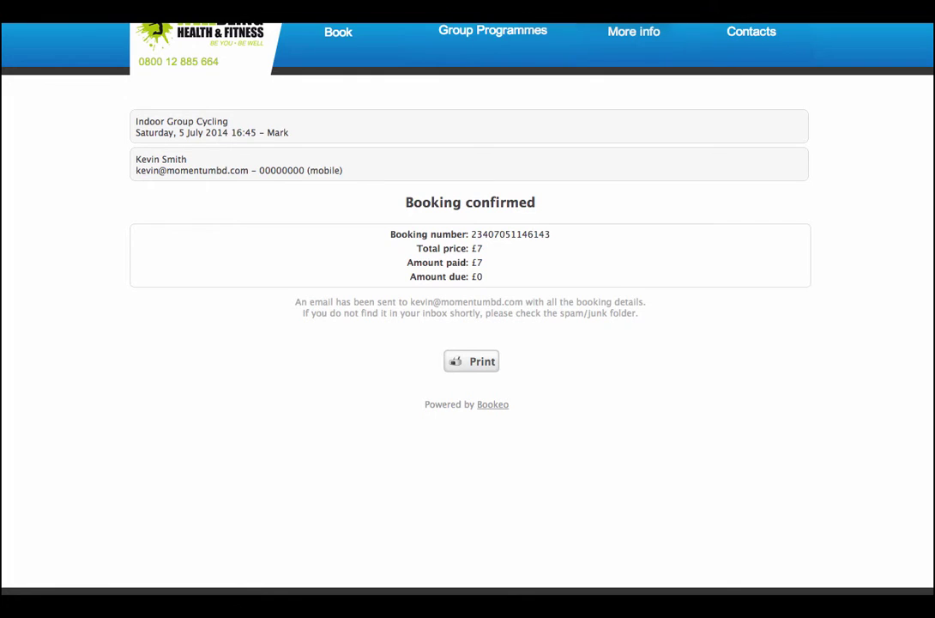
Book the Friday 11 July 9:00 Pilates class from the schedule, signing in with Facebook, and confirm.
click(327, 38)
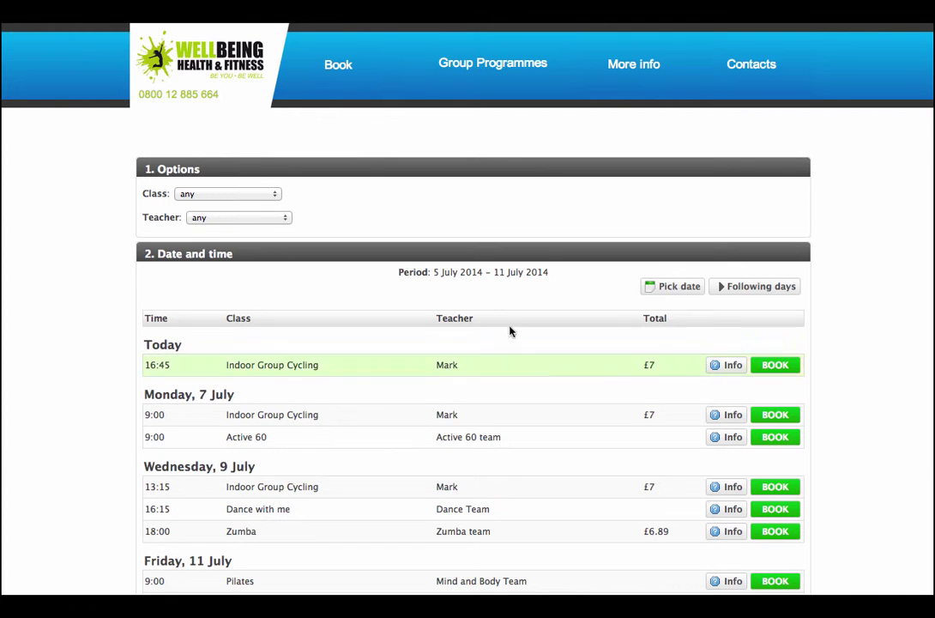
scroll(468, 343, down, 3)
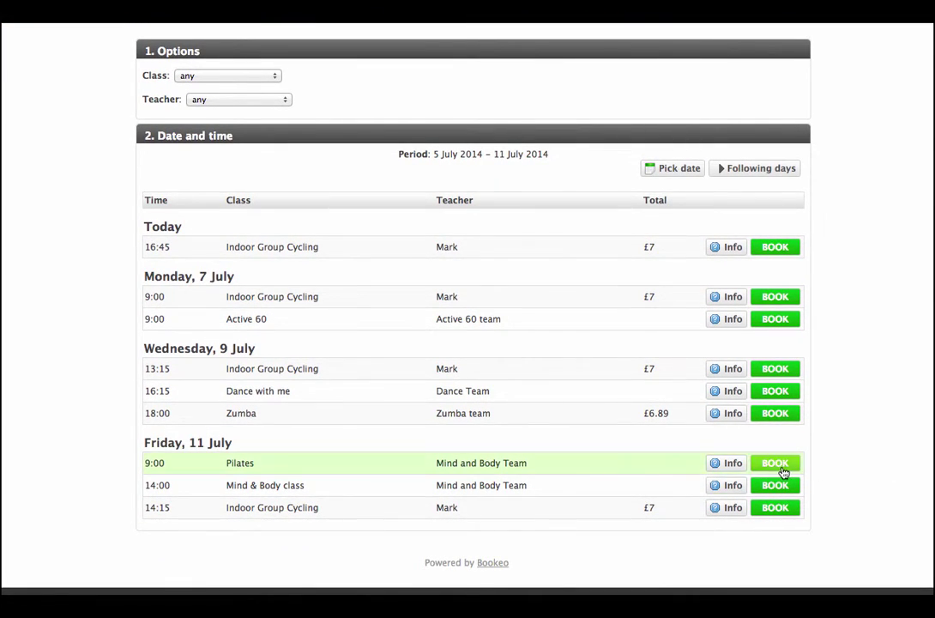
click(774, 464)
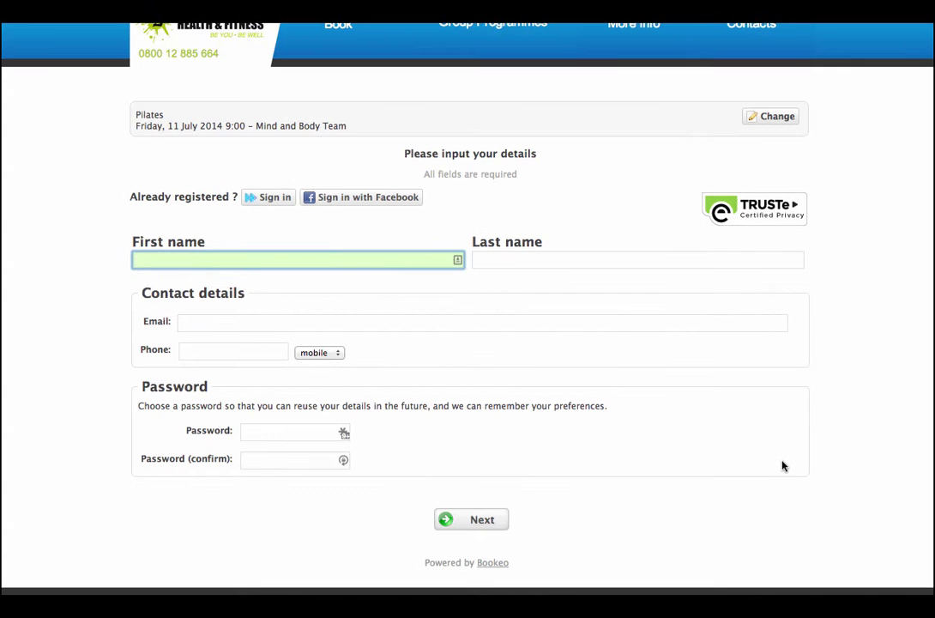
click(349, 199)
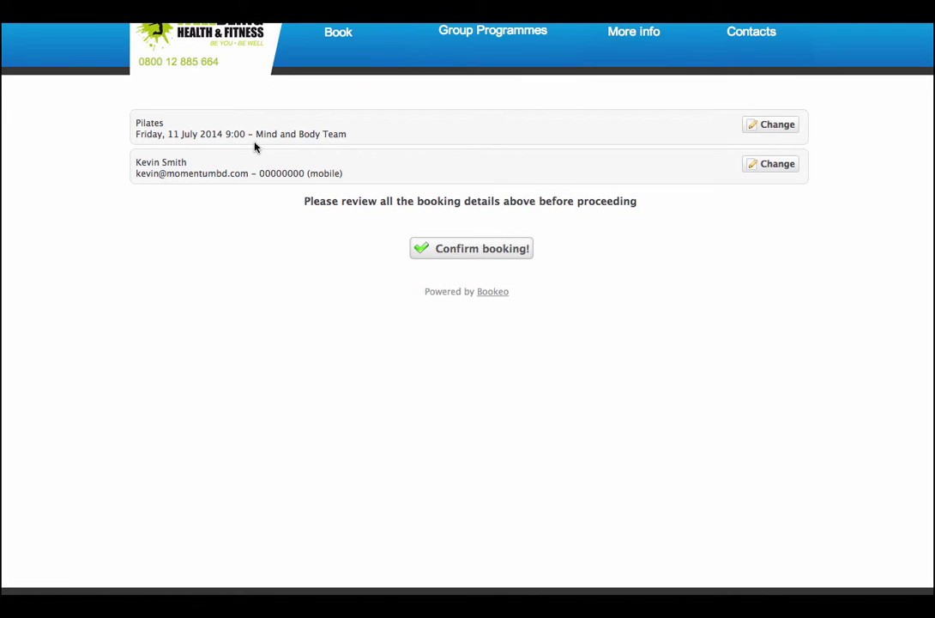
click(461, 249)
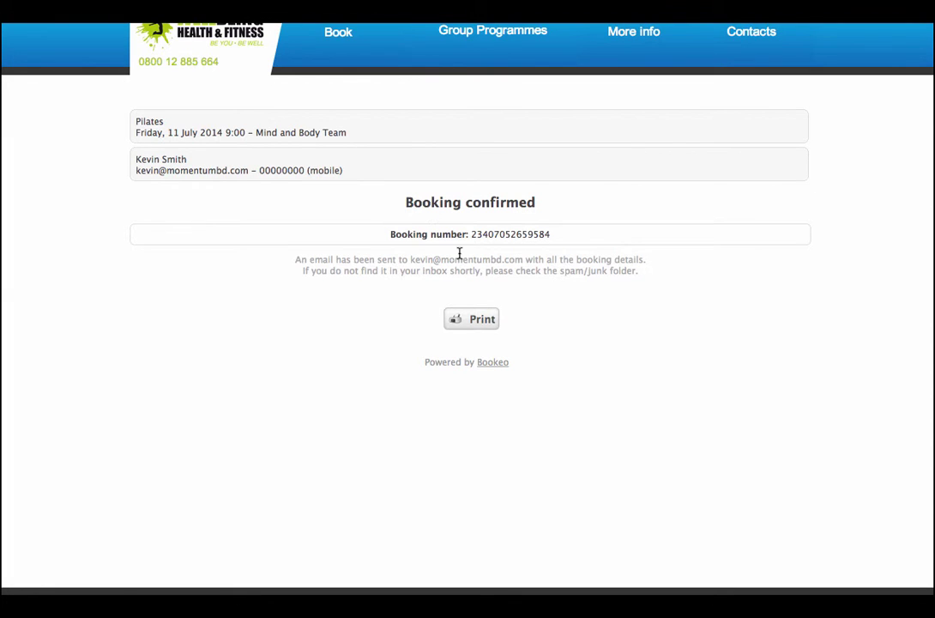
Return to the Book page and choose the 10 Classes £61 voucher.
click(327, 34)
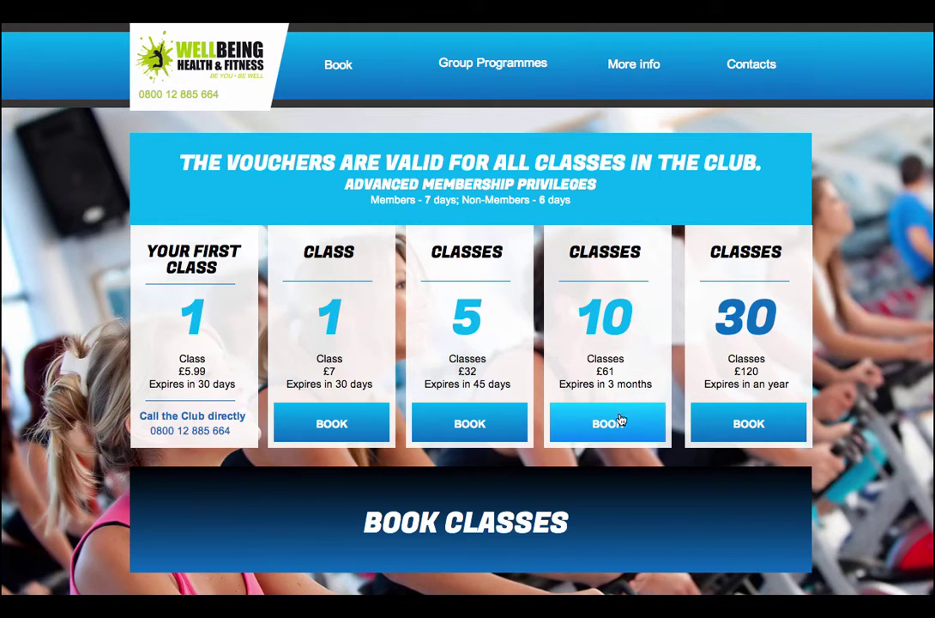
click(615, 427)
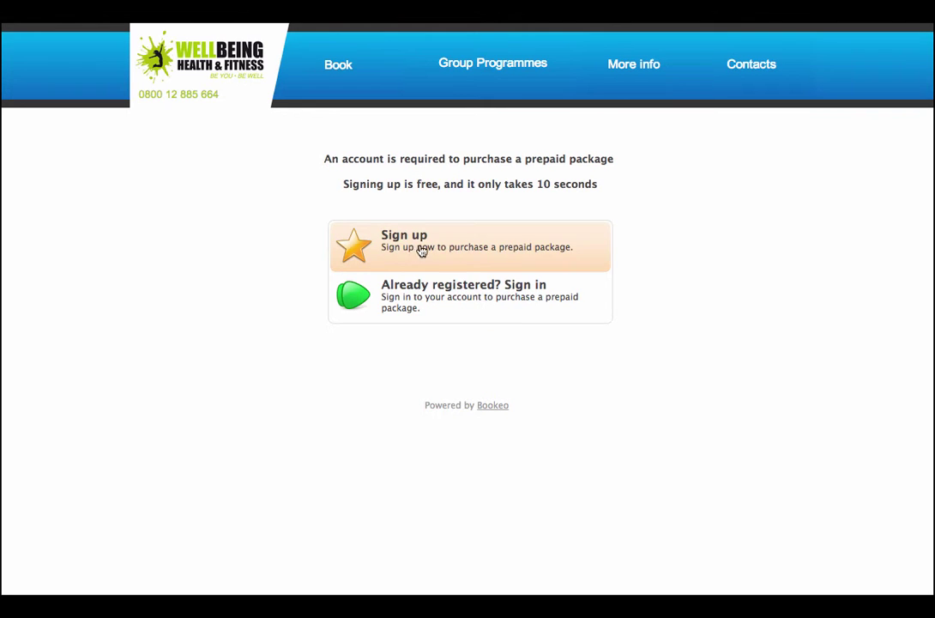
Sign in as an existing customer, review the two bookings, and go back to the customer menu.
click(452, 303)
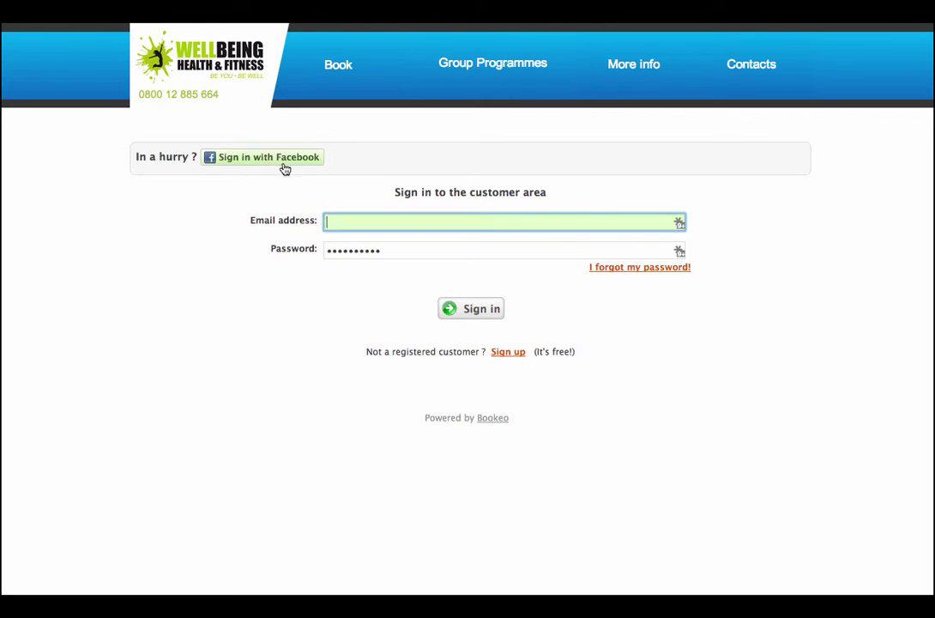
click(280, 159)
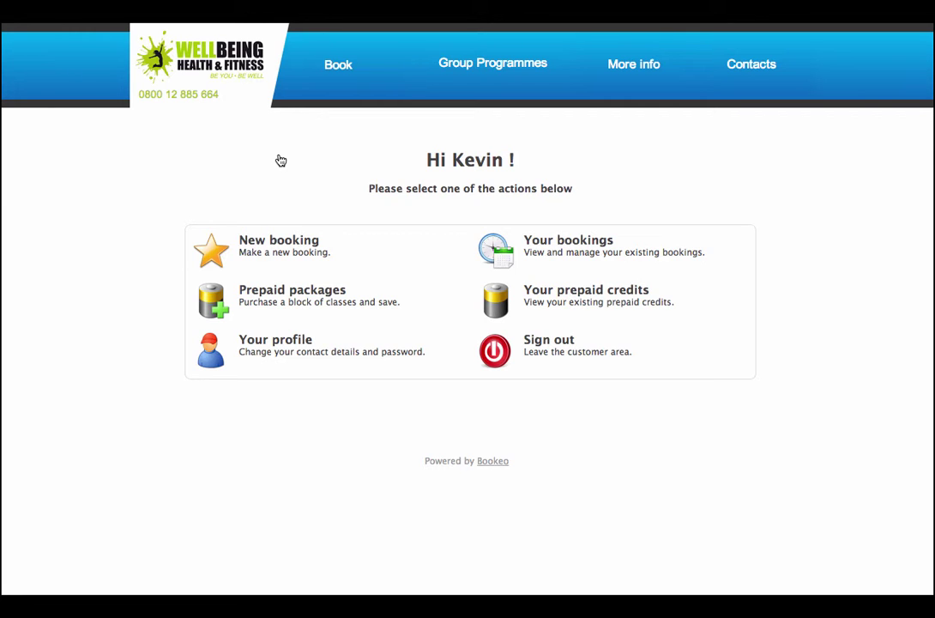
click(586, 247)
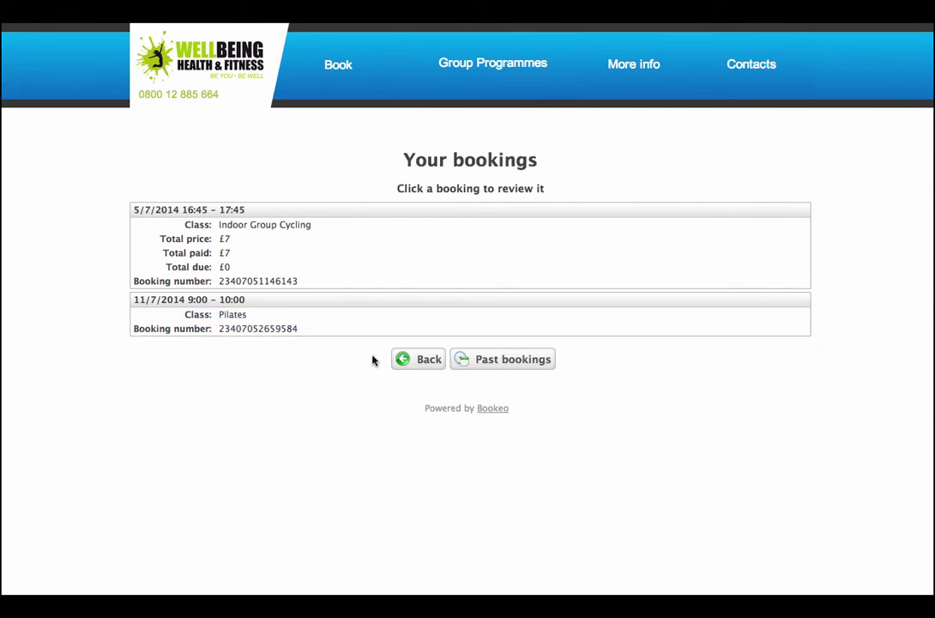
click(413, 365)
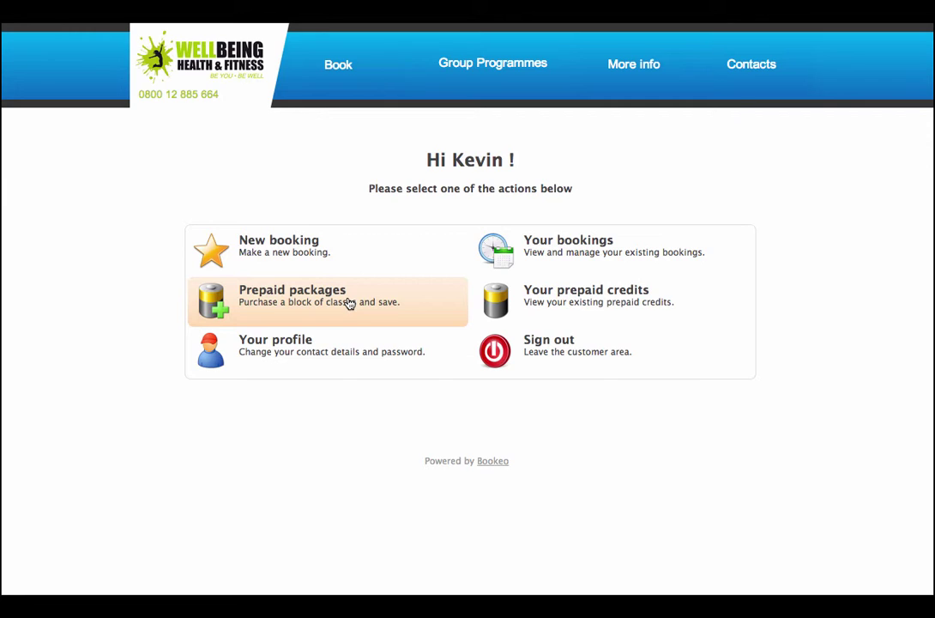
Open Prepaid packages and select 'Discounted Blocks /10 classes/ – £61'.
click(350, 303)
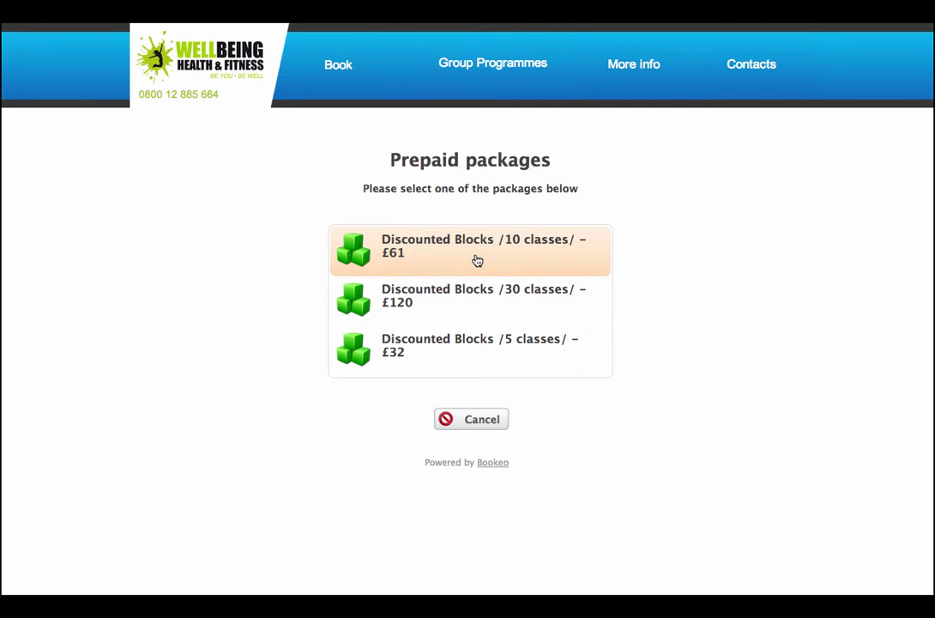
click(478, 261)
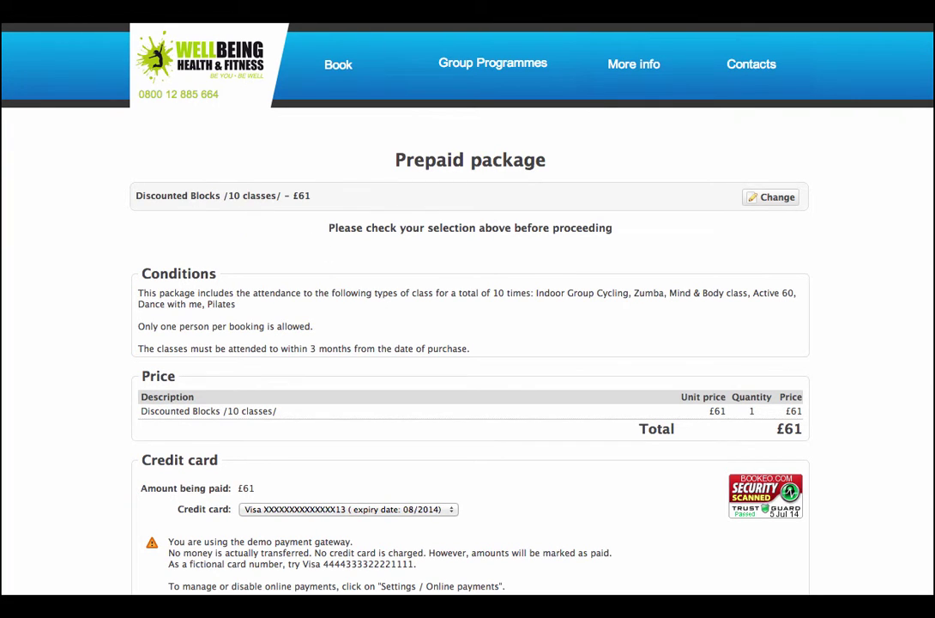
Scroll down the prepaid package page to the £61 payment details and Pay now button.
scroll(468, 309, down, 3)
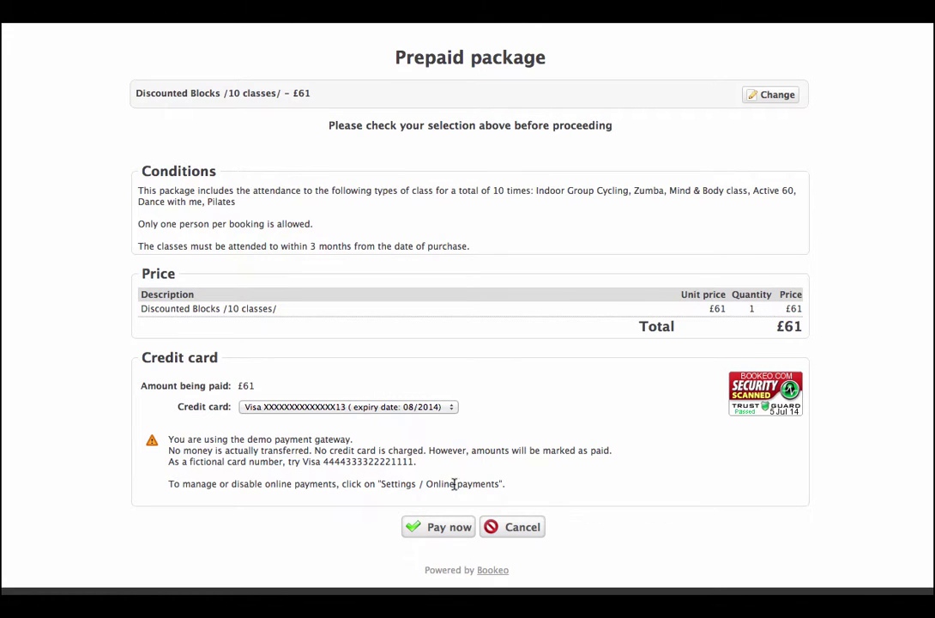
Pay £61 for the 10-class package, acknowledge success, and check the 10 unused credits.
click(444, 530)
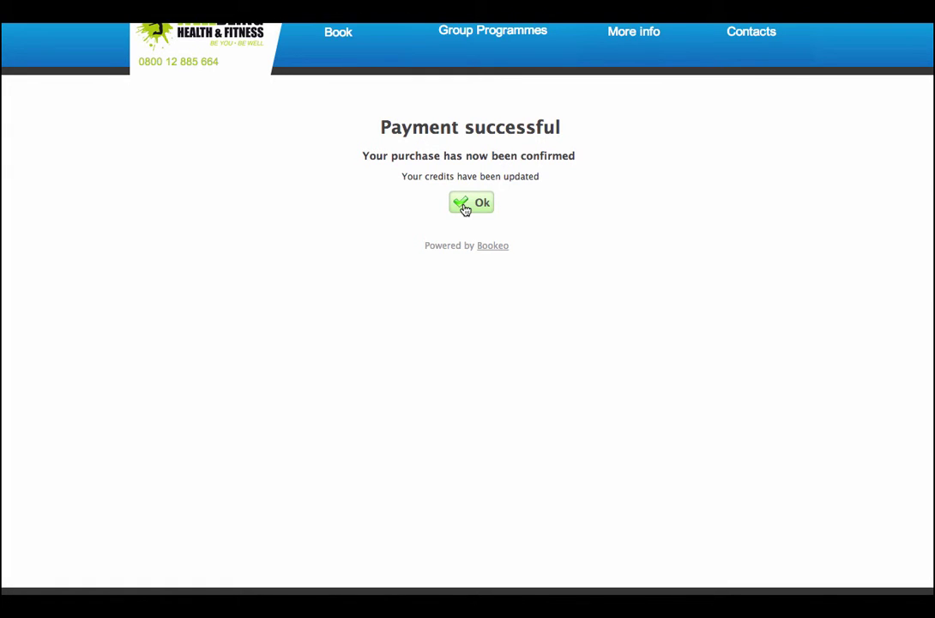
click(465, 210)
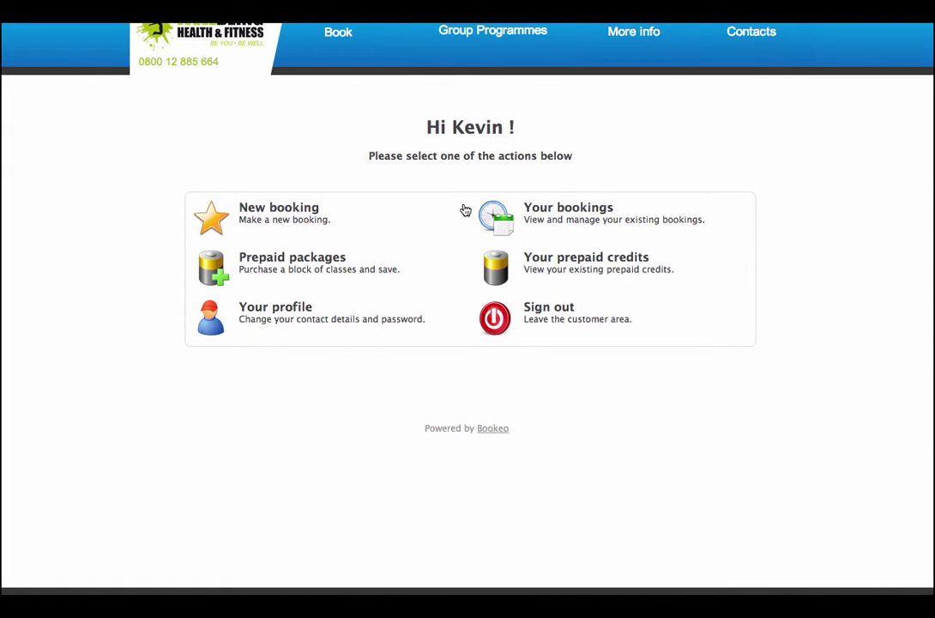
click(627, 269)
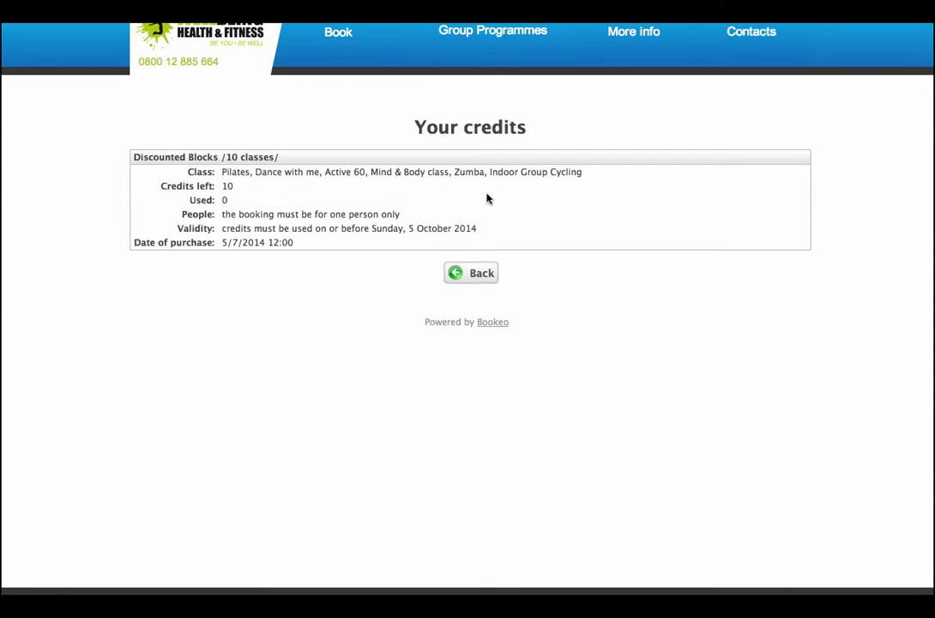
click(470, 274)
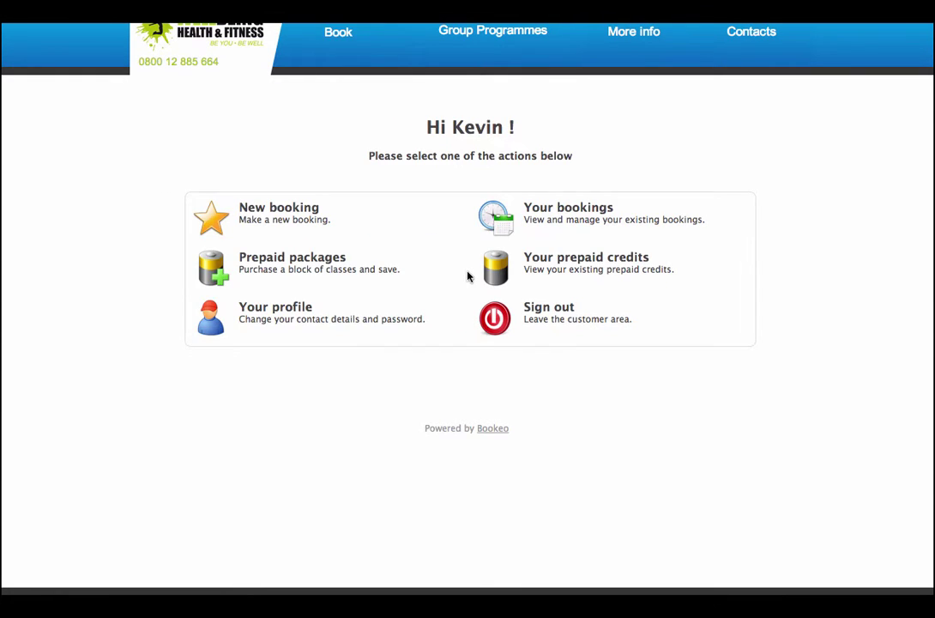
Start a new booking and choose the Friday 11 July 14:00 Mind & Body class.
click(273, 216)
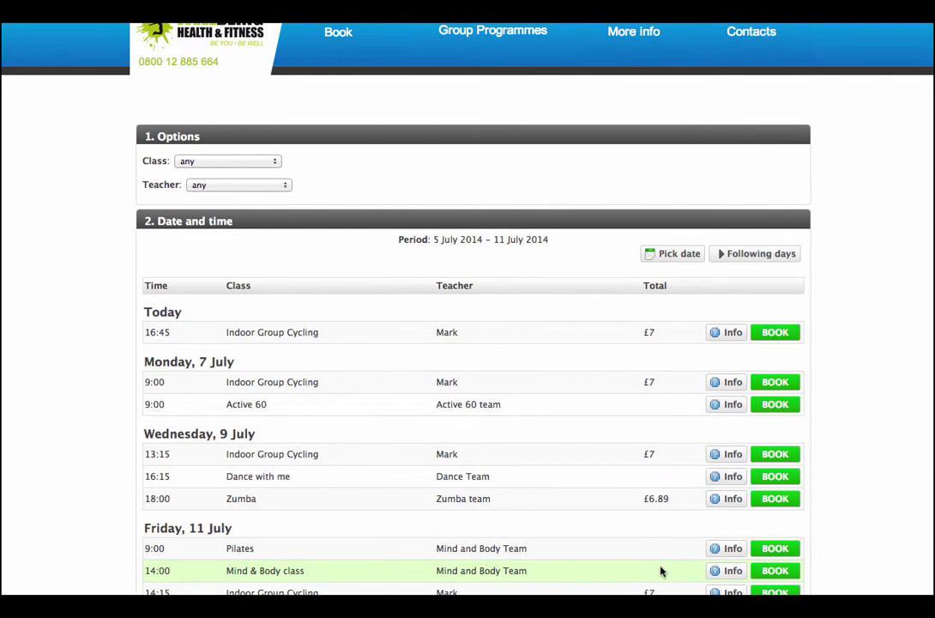
click(775, 571)
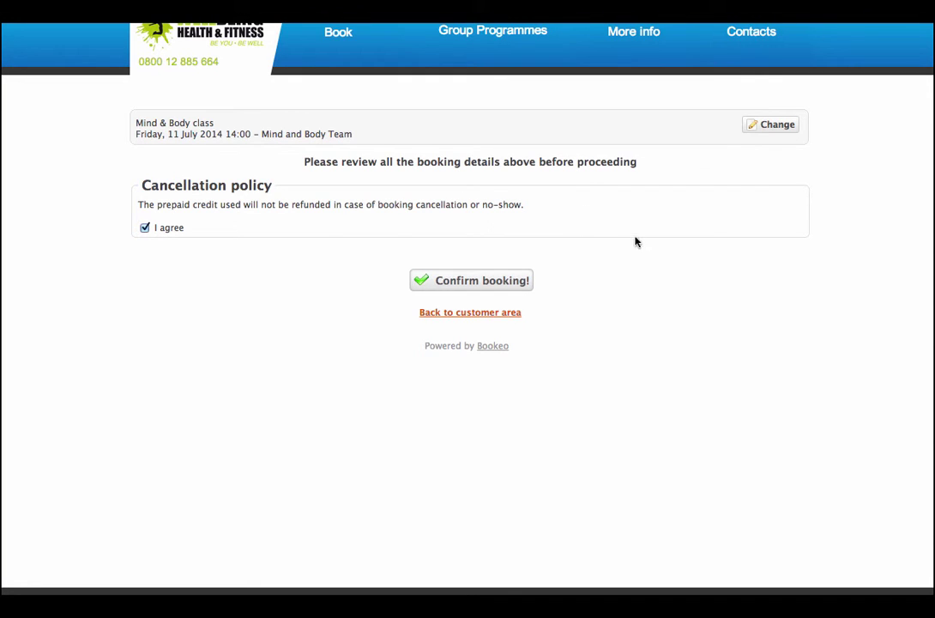
Confirm the Mind & Body booking on prepaid credit and go back to the customer area.
click(496, 284)
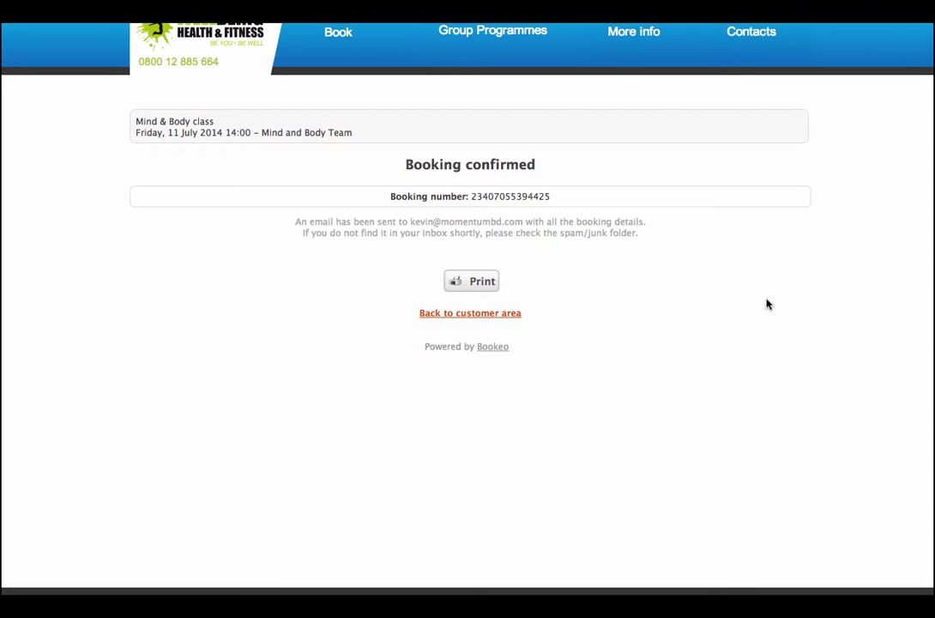
click(473, 314)
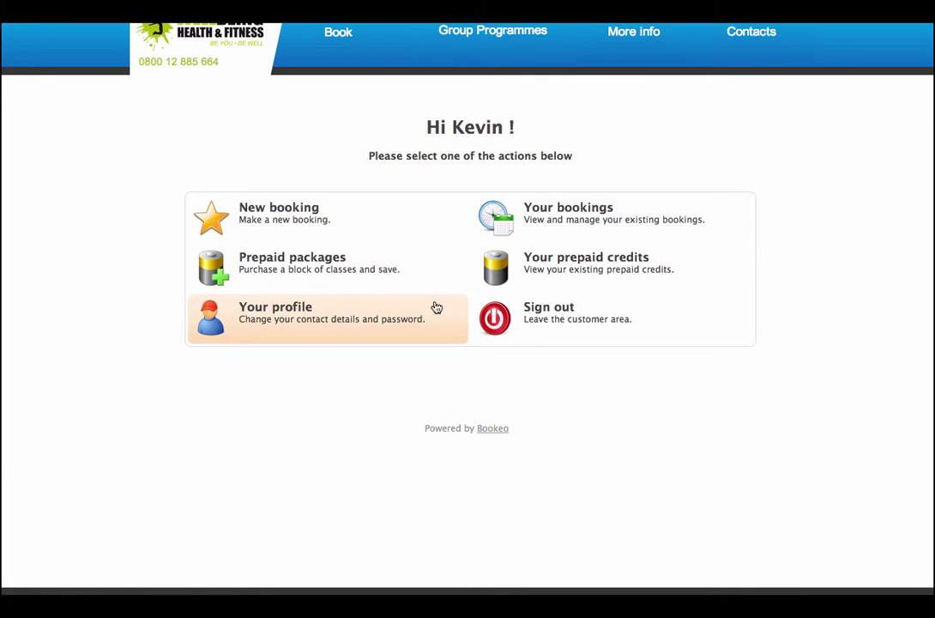
Check Your bookings, then save the profile with mobile kept as the phone type.
click(628, 217)
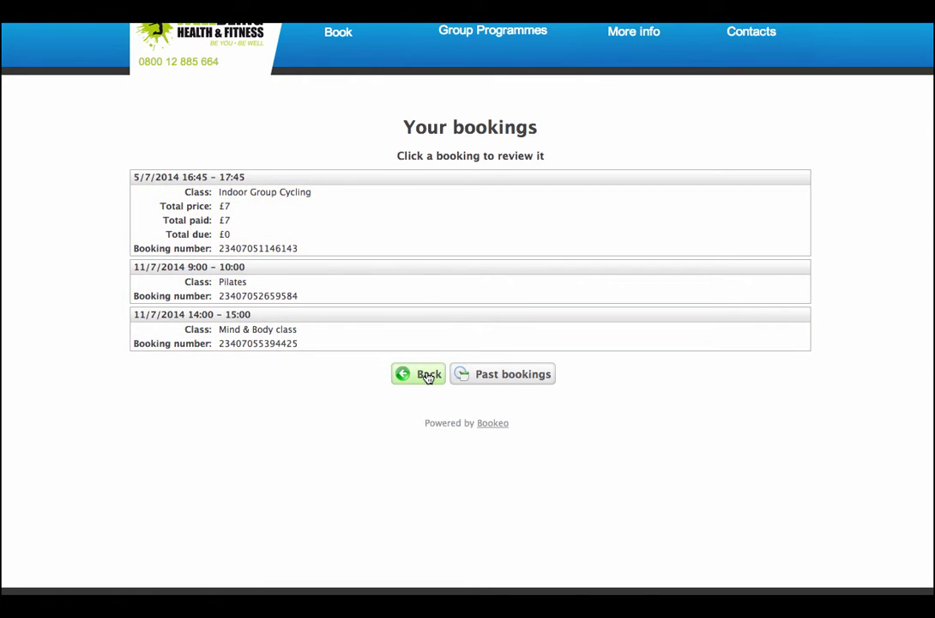
click(429, 375)
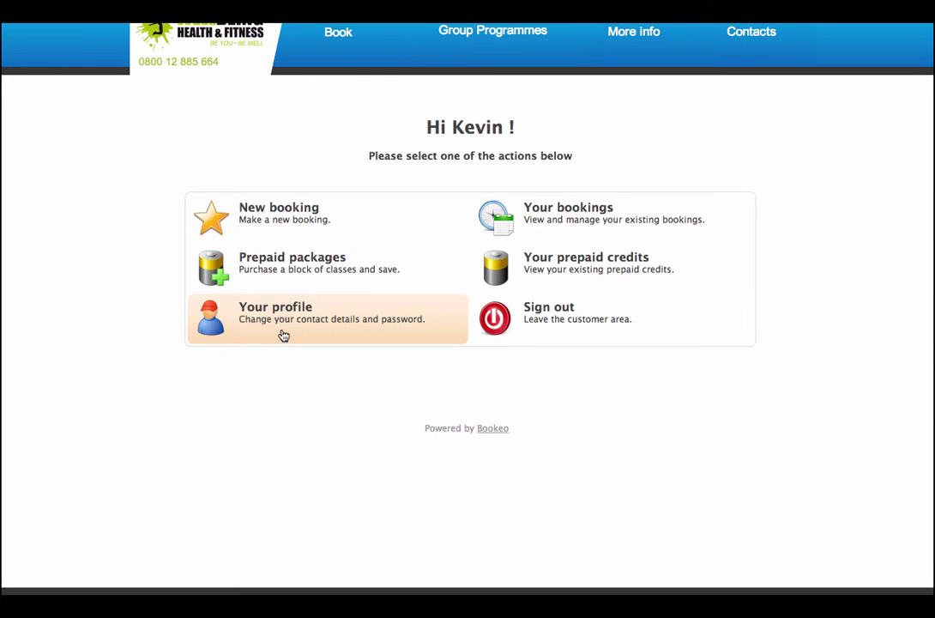
click(283, 332)
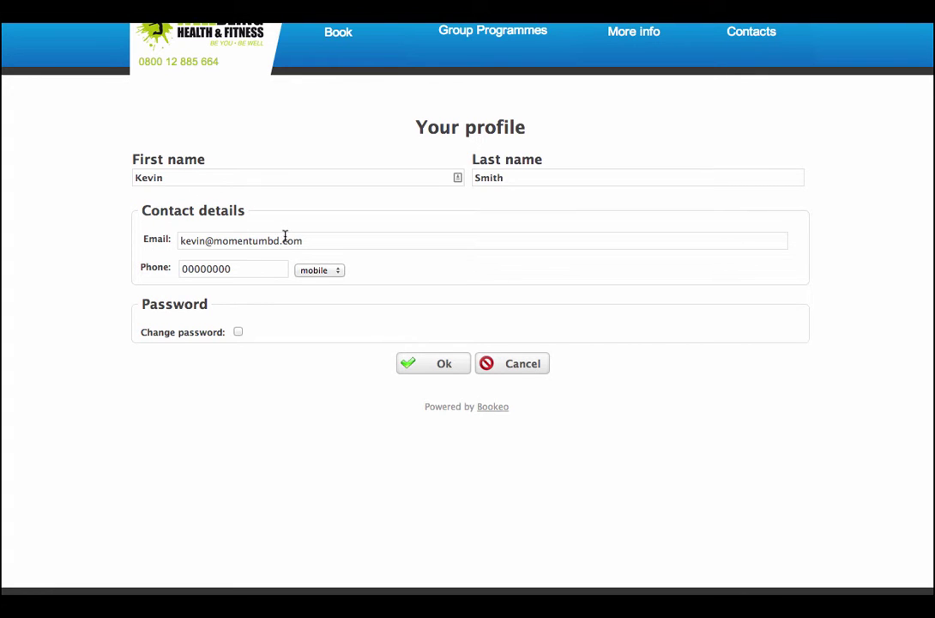
click(307, 271)
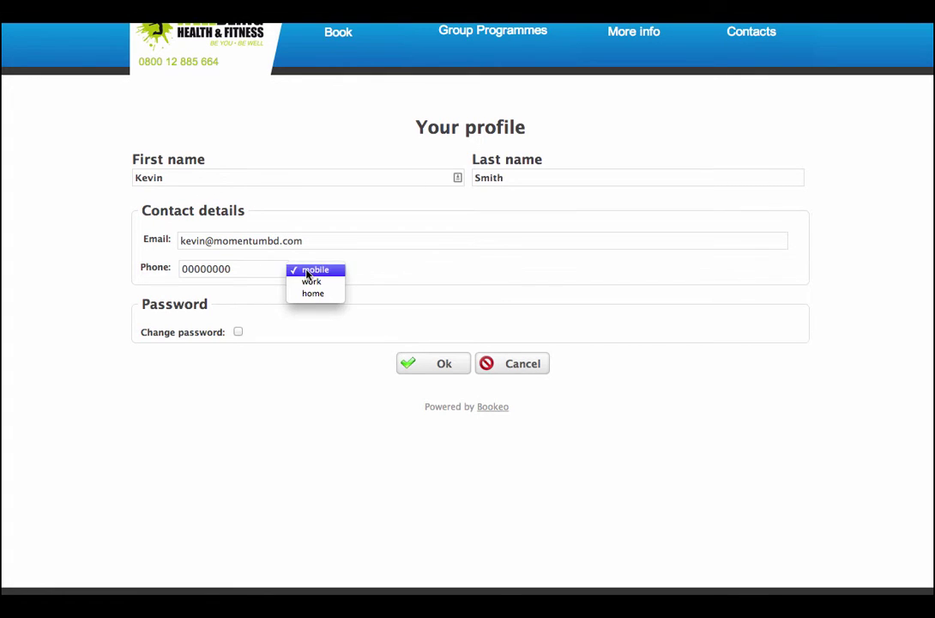
click(307, 271)
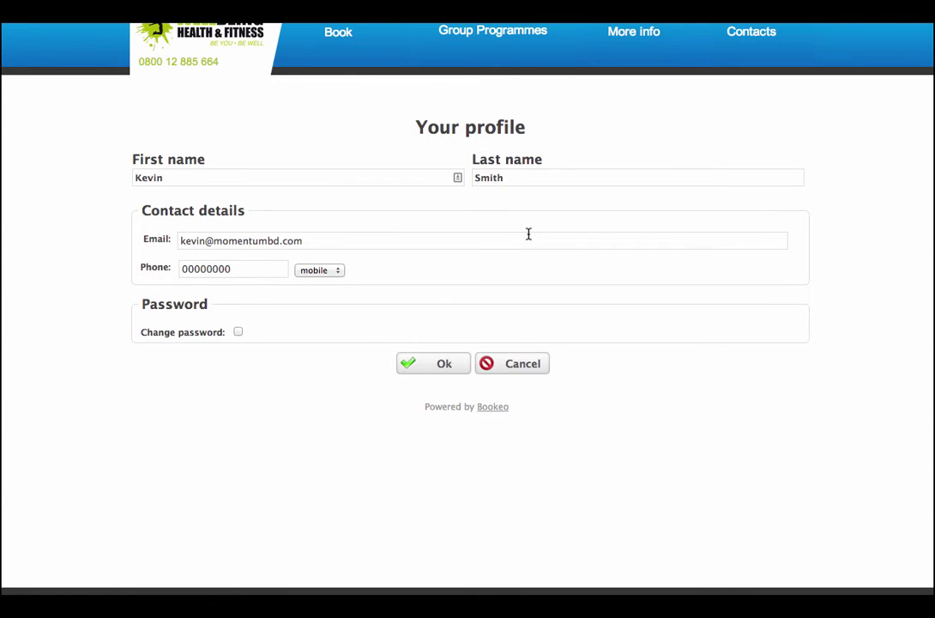
click(442, 367)
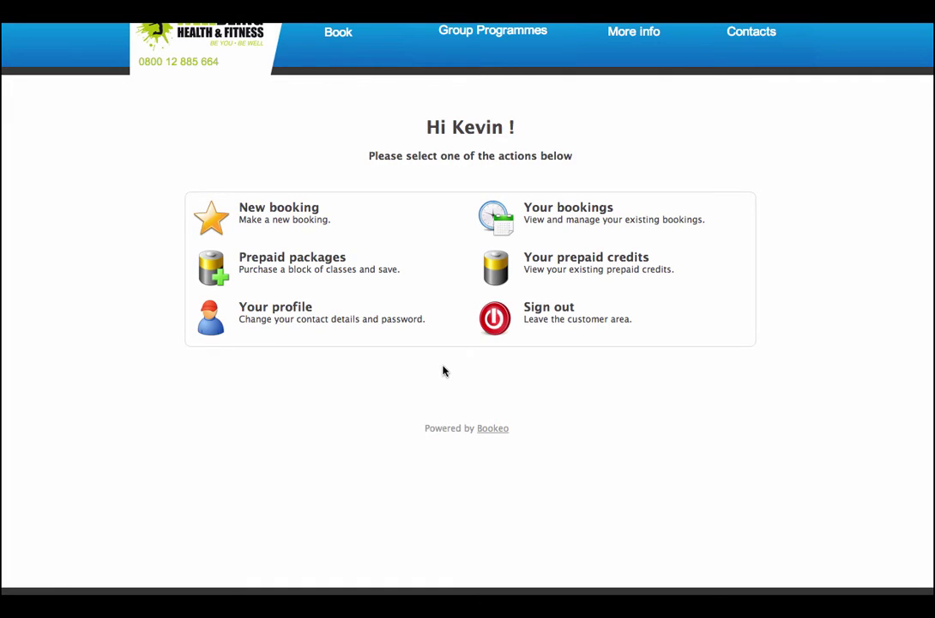
Sign out and start booking Wednesday 9 July's 18:00 Zumba class as a registered customer.
click(533, 324)
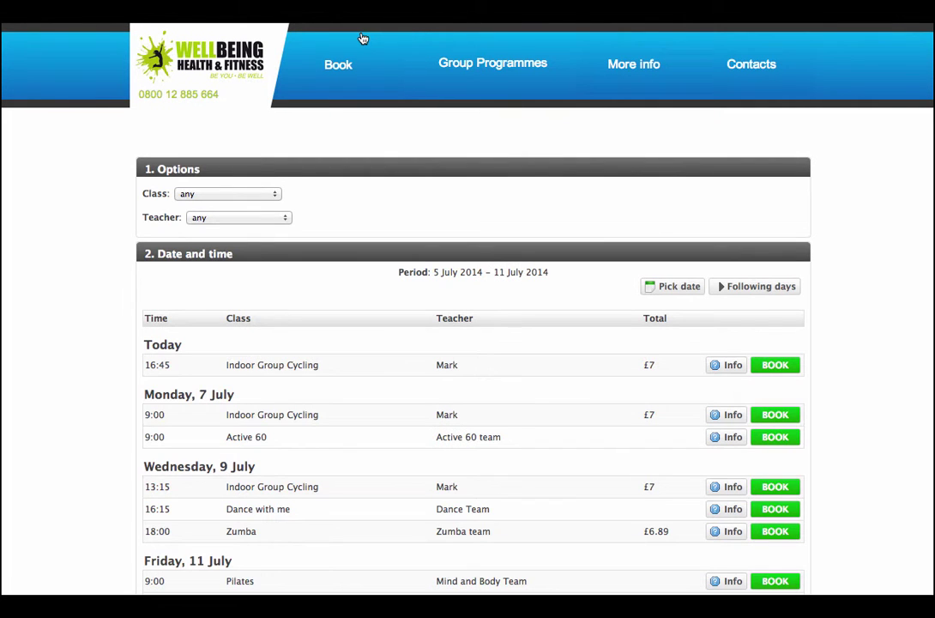
click(775, 533)
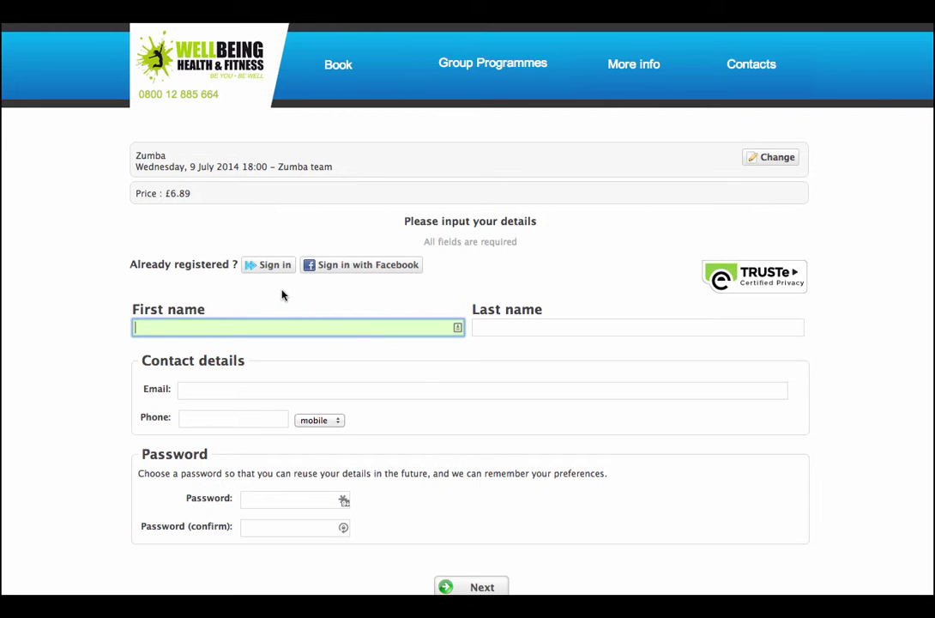
click(267, 267)
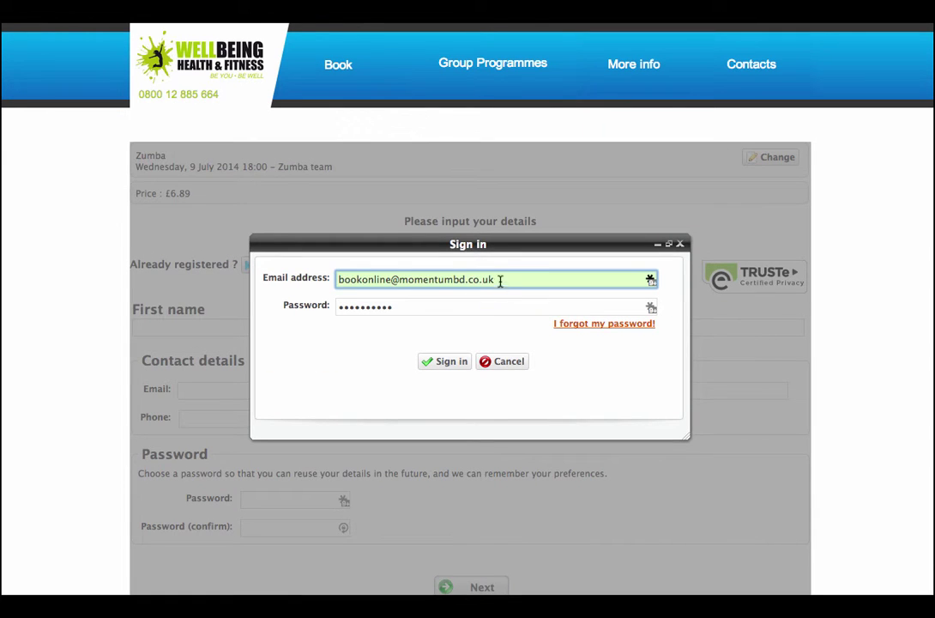
Replace the sign-in email with the customer's email address and clear the password.
drag(500, 281, 329, 281)
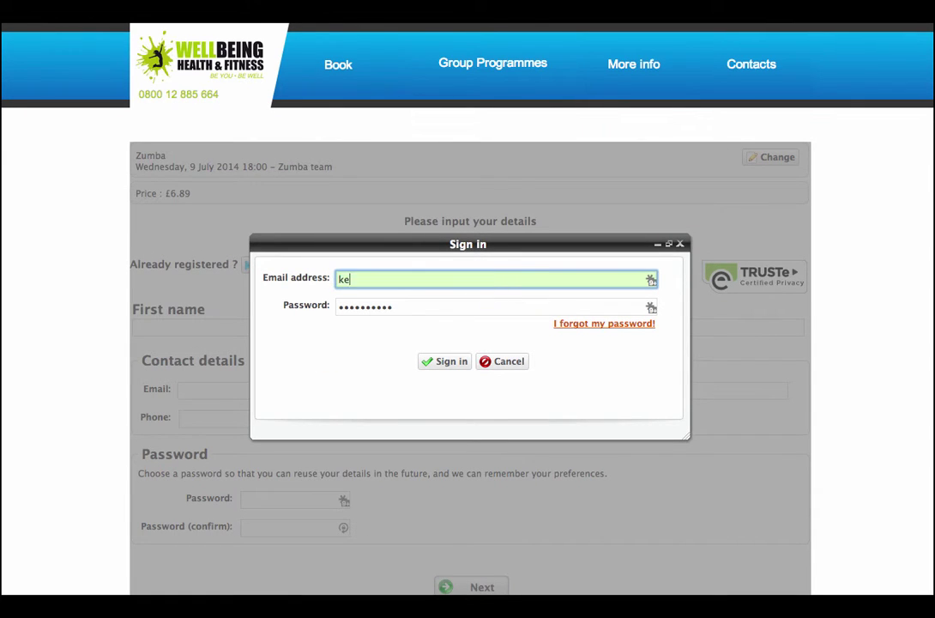
key(Tab)
key(BackSpace)
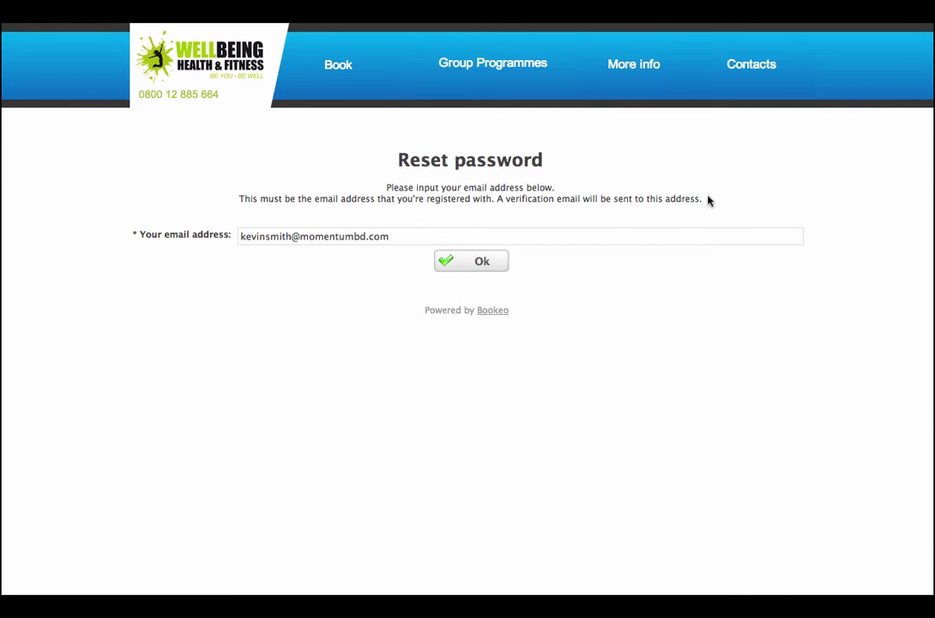
Submit a password reset, then resend it with a different customer email address after rejection.
click(489, 264)
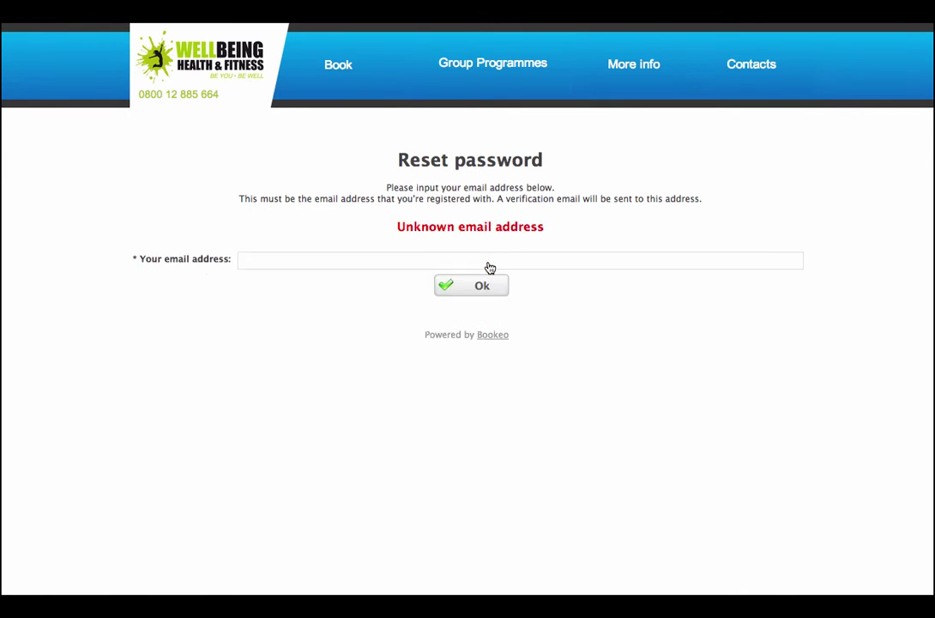
click(484, 259)
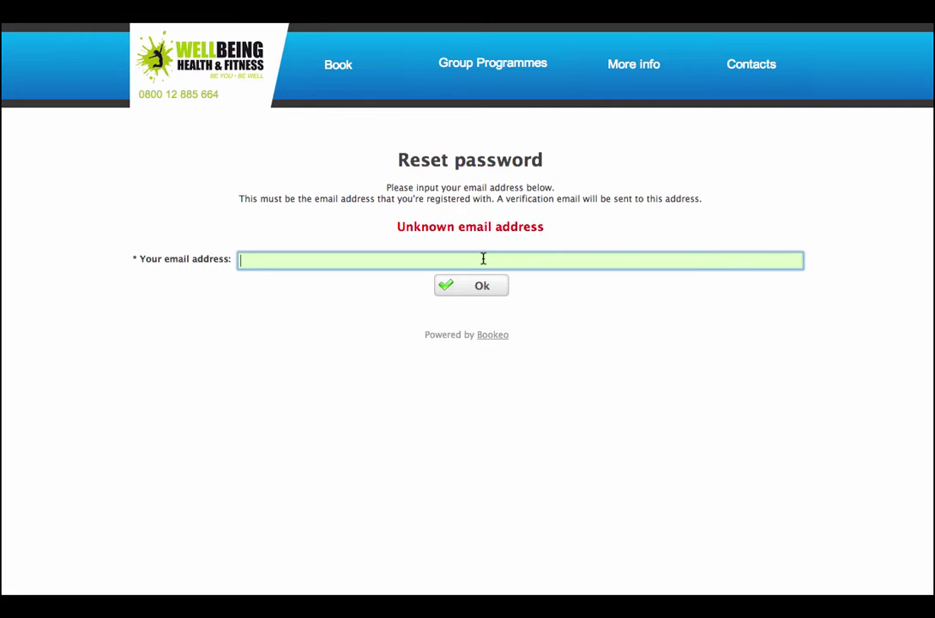
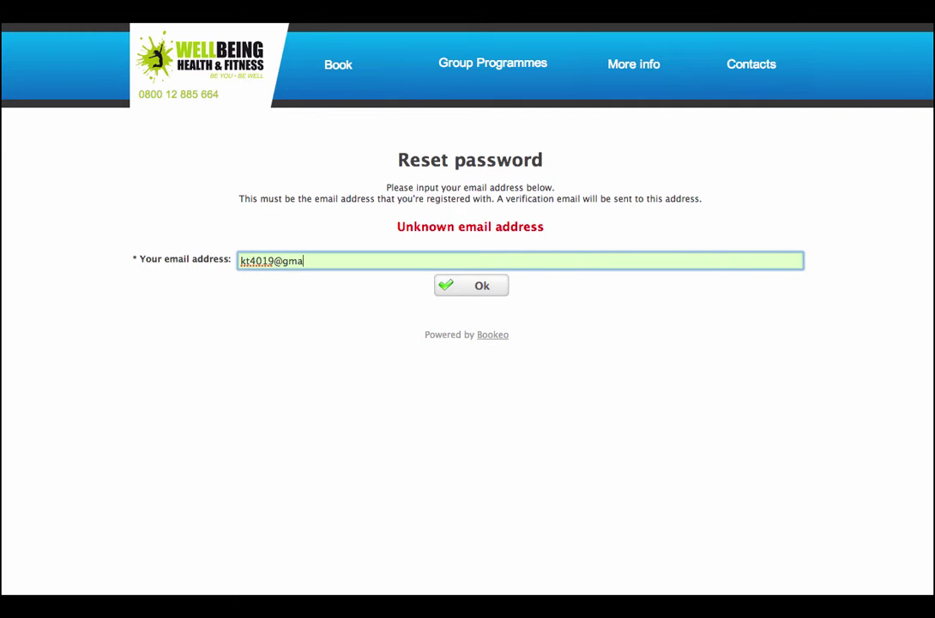
click(495, 293)
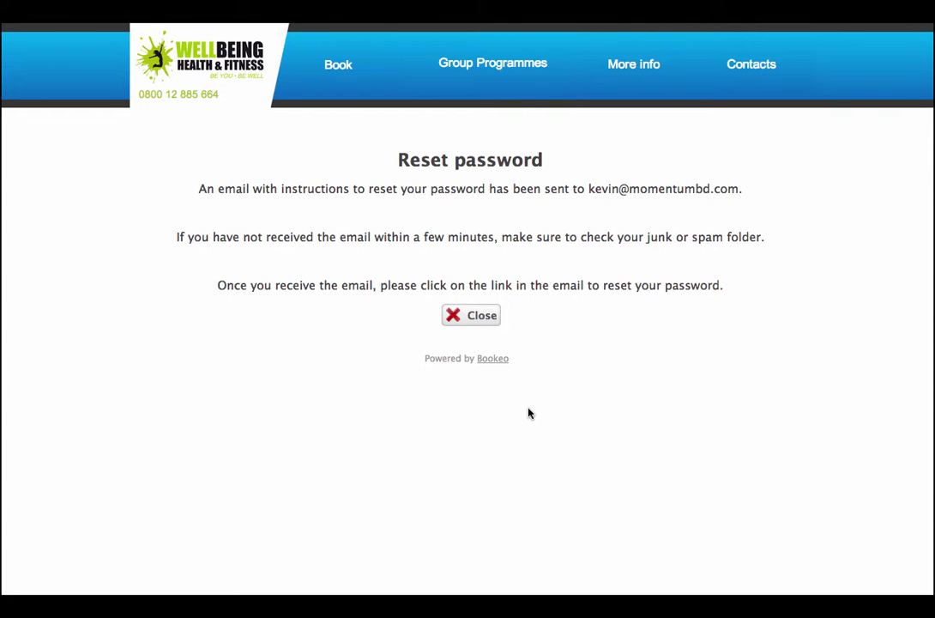
Close the password-reset notice and dismiss the Sign in dialog.
click(487, 323)
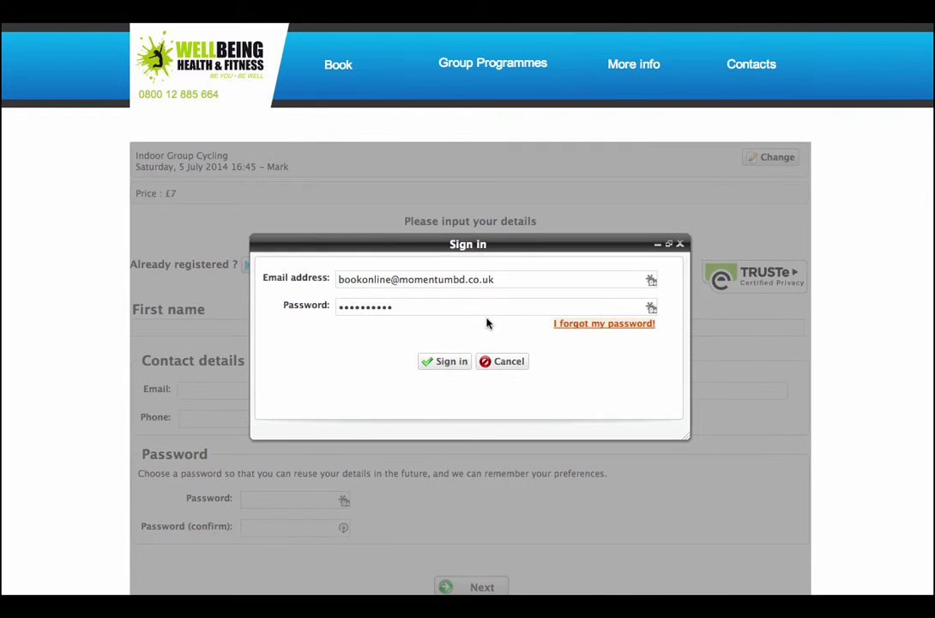
click(502, 364)
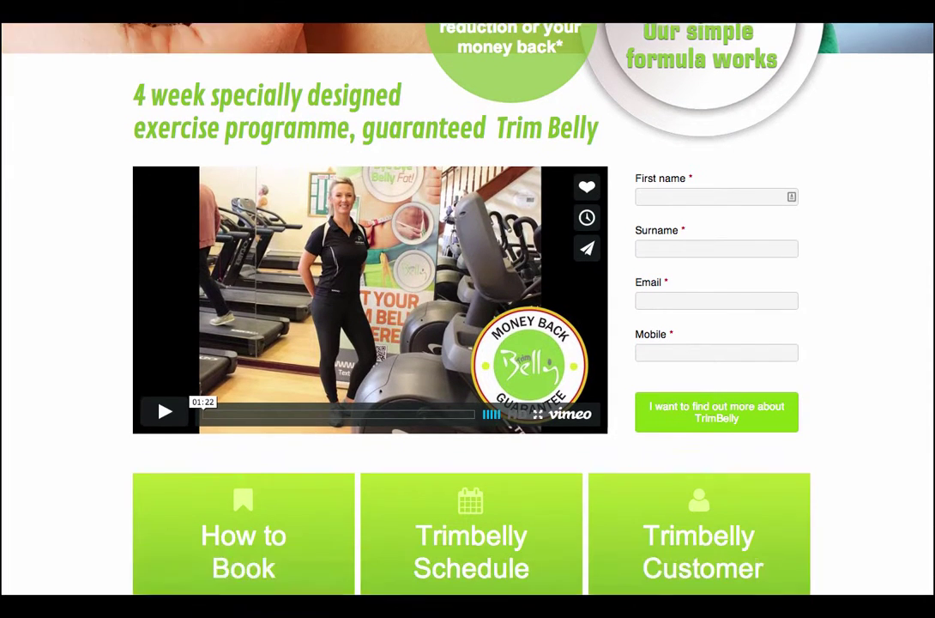
Scroll the TrimBelly page past the video to the green buttons and '3 Simple steps'.
scroll(468, 309, down, 1)
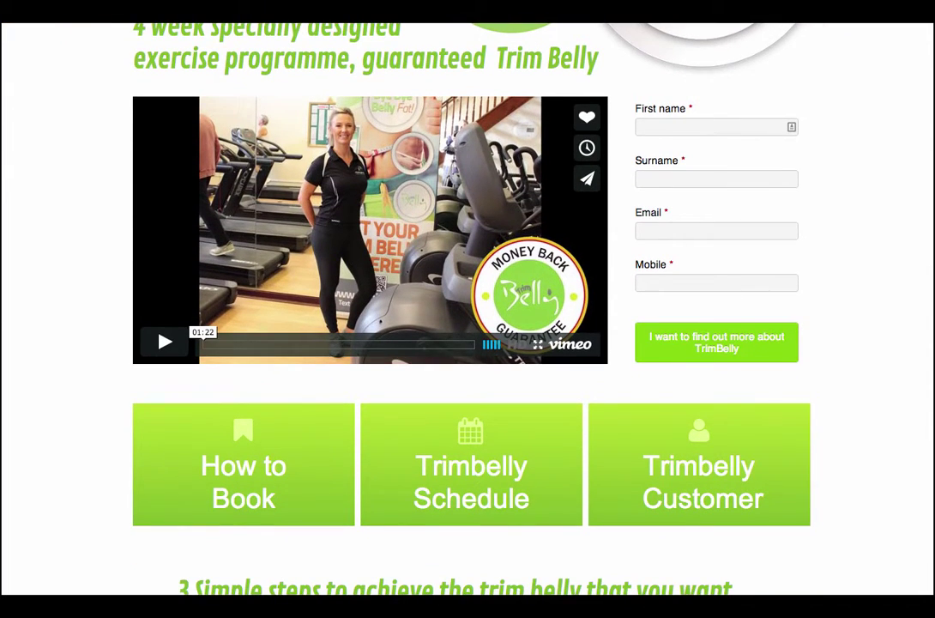
scroll(468, 309, down, 1)
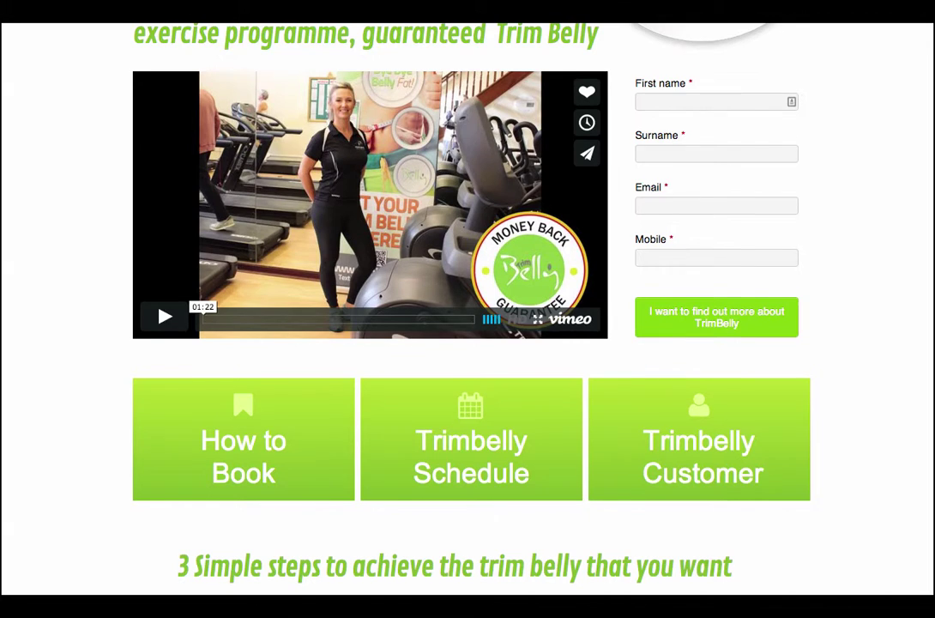
scroll(468, 309, down, 1)
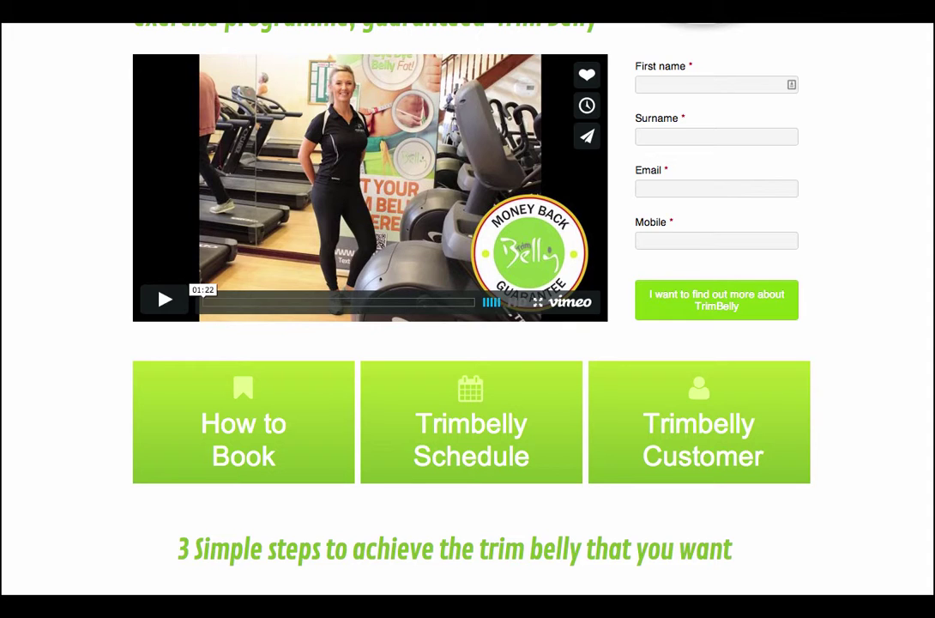
scroll(468, 309, down, 2)
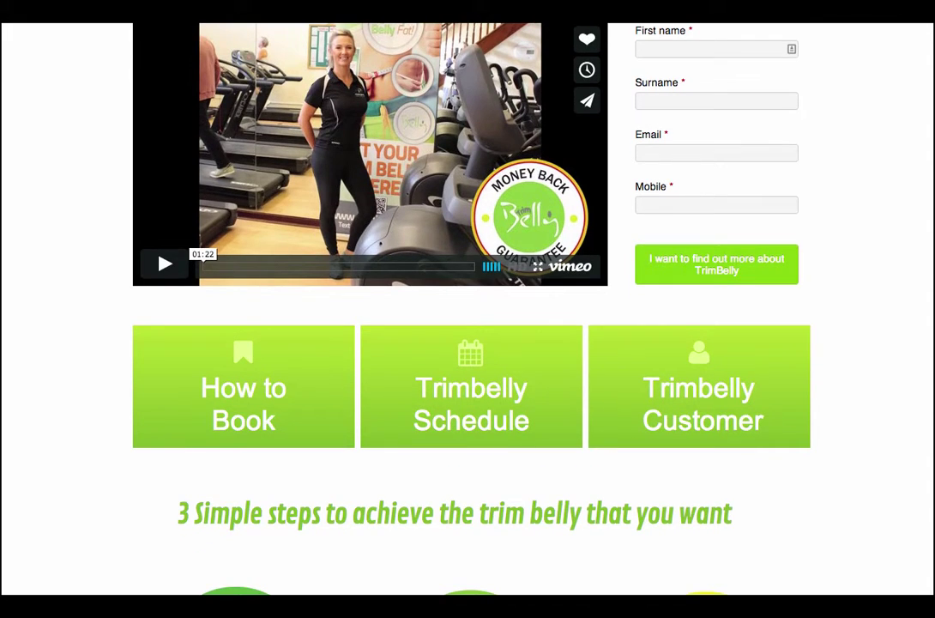
scroll(468, 309, down, 5)
scroll(468, 309, down, 5)
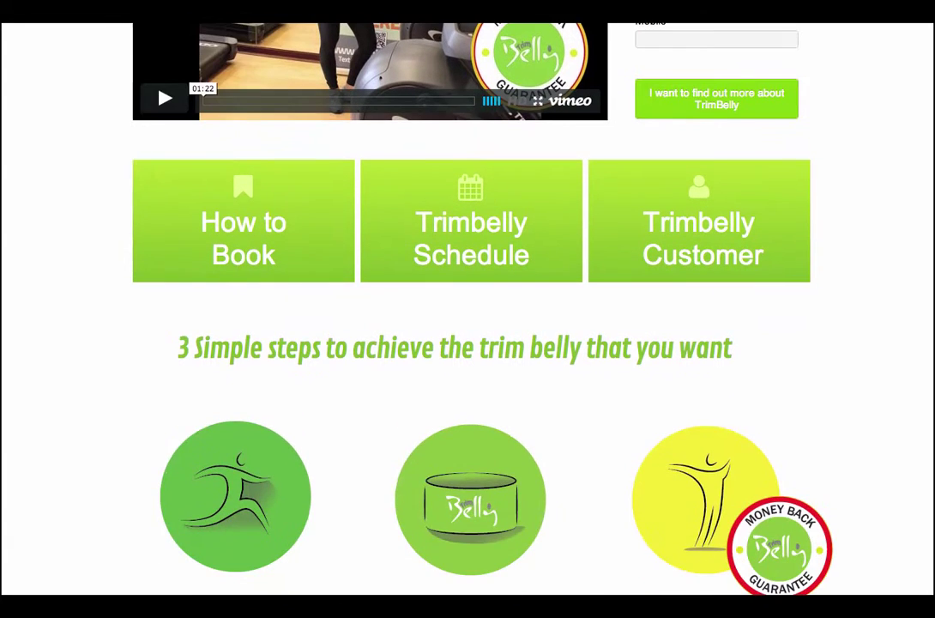
scroll(467, 309, down, 2)
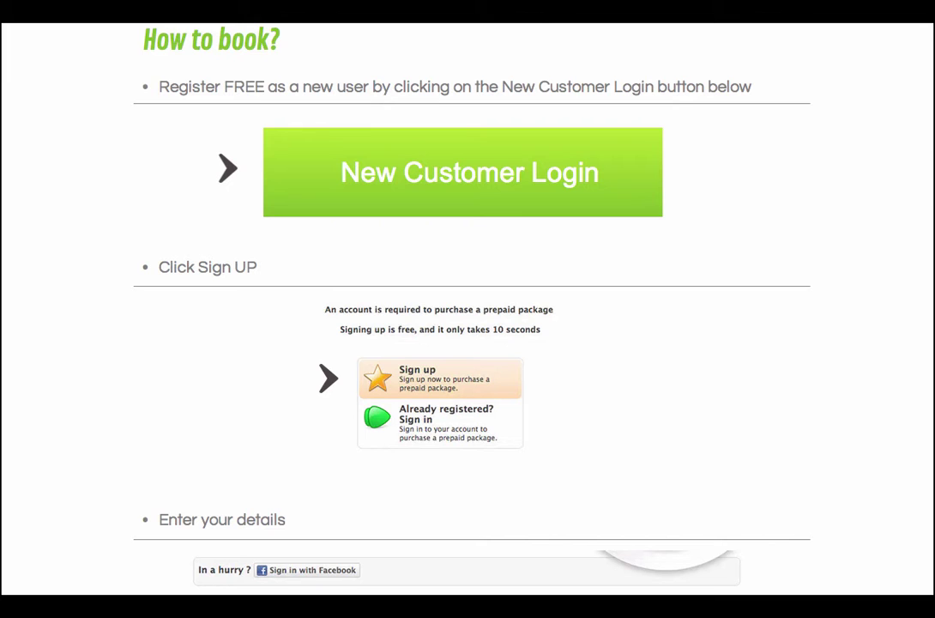
scroll(467, 309, down, 2)
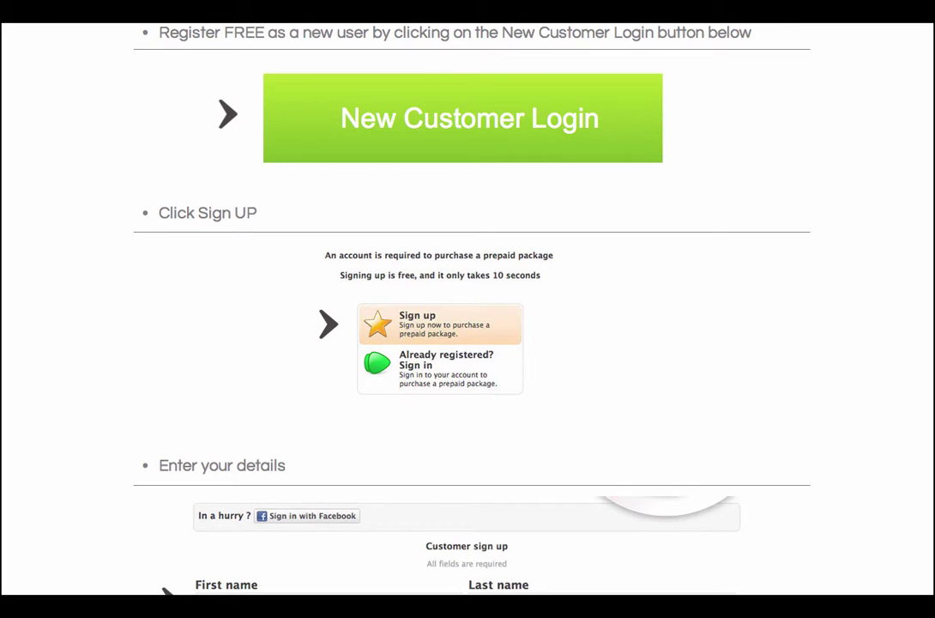
scroll(468, 309, down, 8)
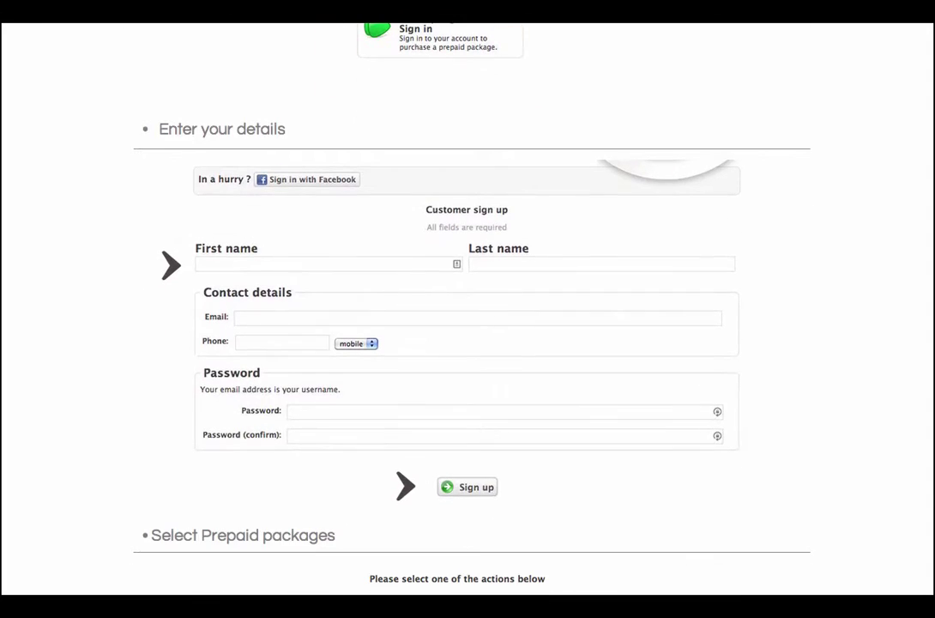
scroll(468, 309, down, 7)
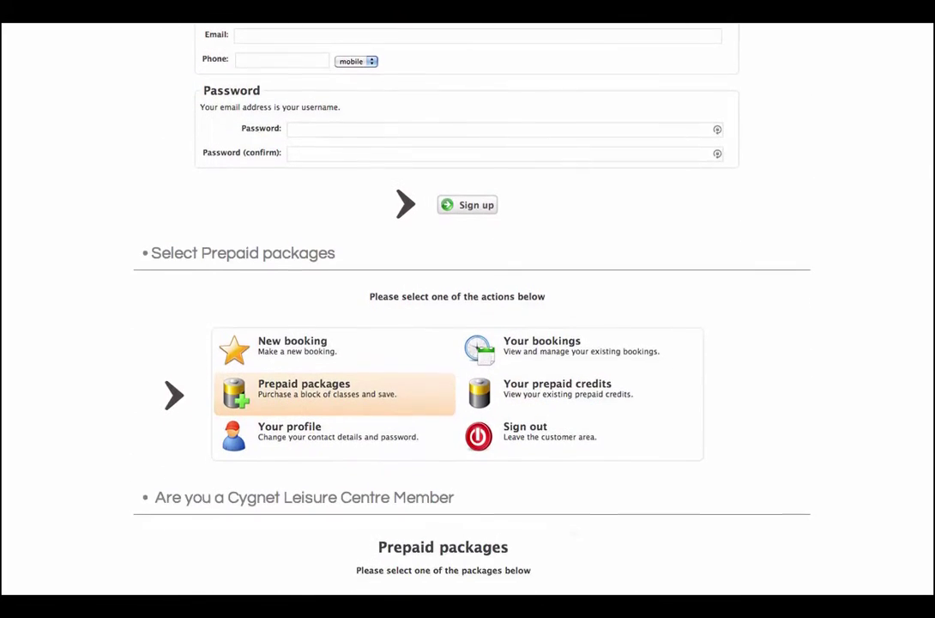
scroll(468, 309, down, 5)
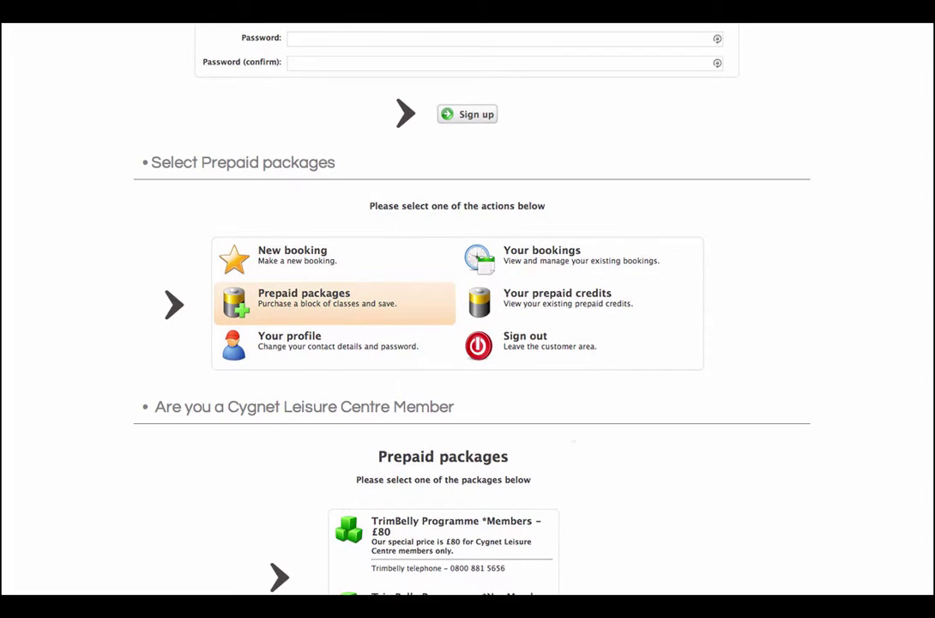
scroll(467, 309, down, 10)
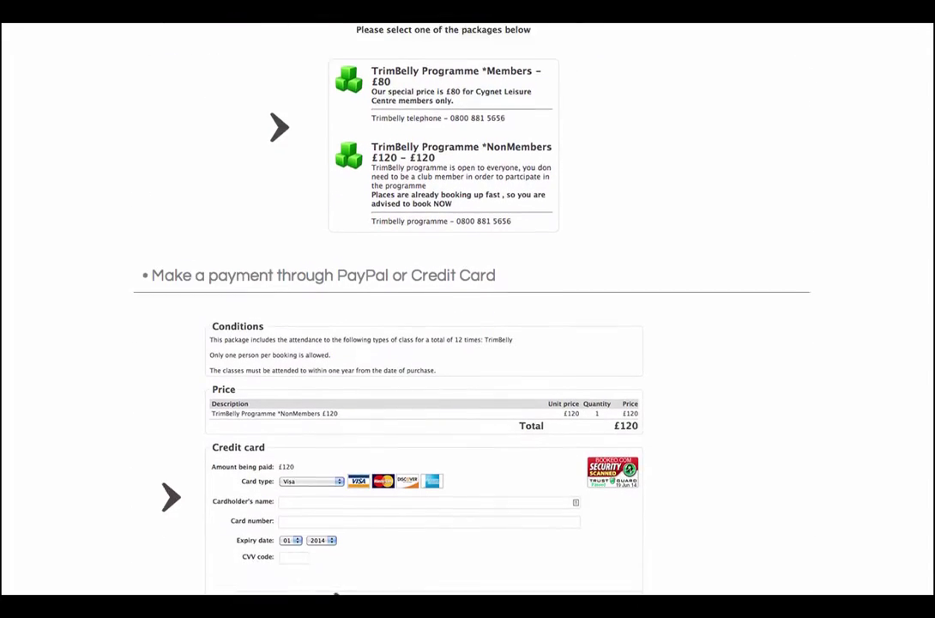
scroll(468, 309, down, 5)
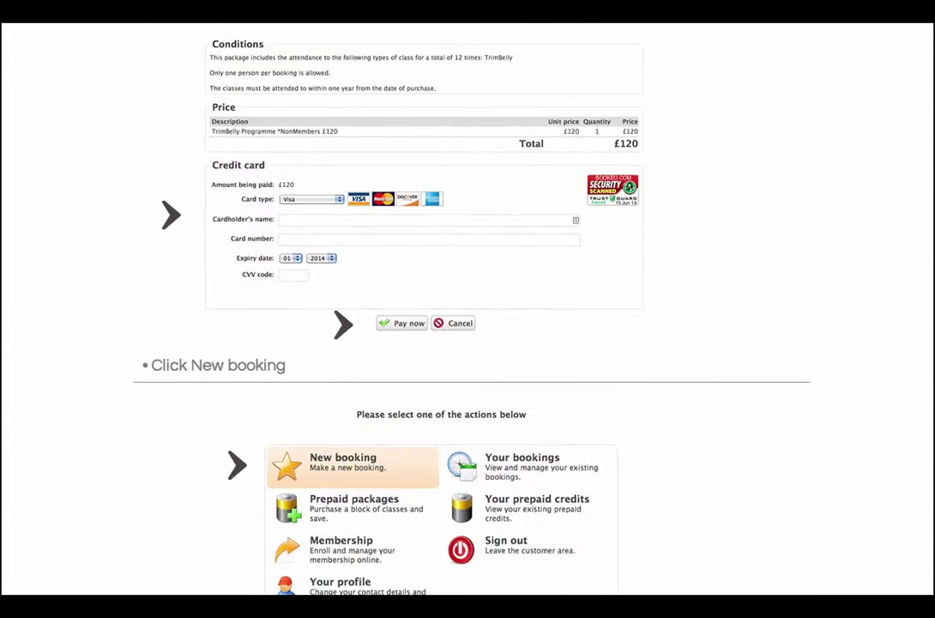
scroll(467, 309, down, 4)
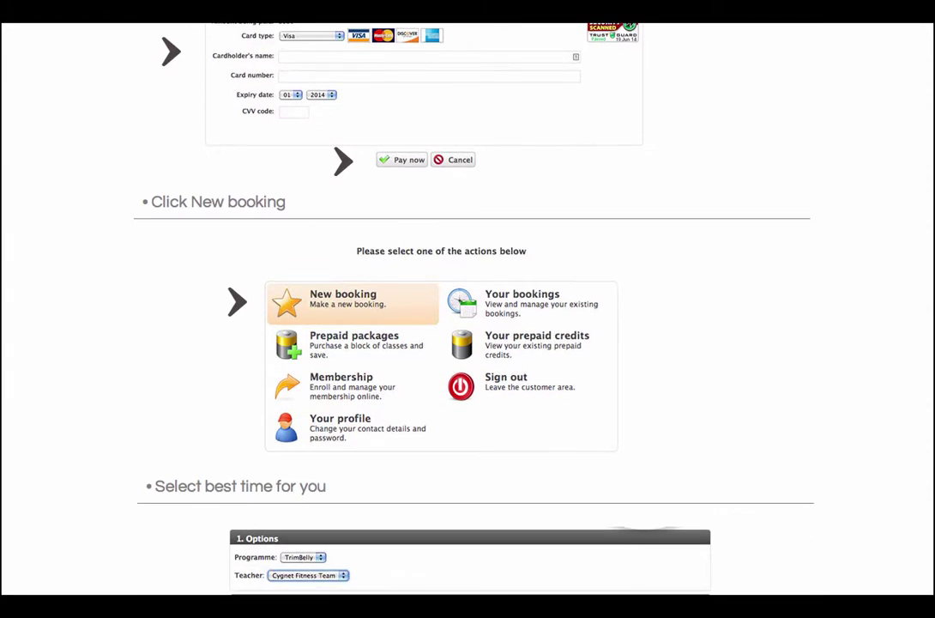
scroll(467, 309, down, 4)
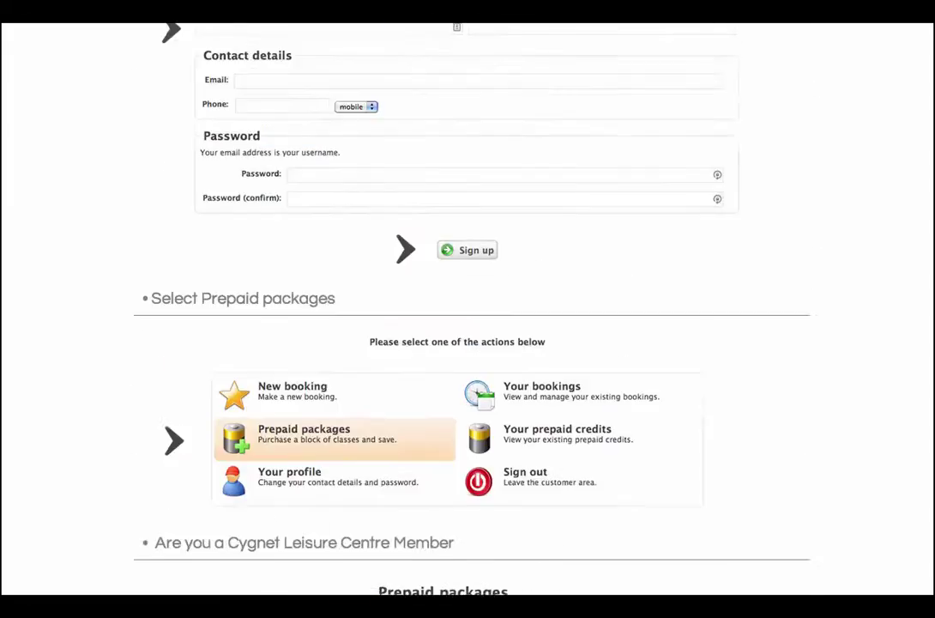
scroll(468, 309, up, 12)
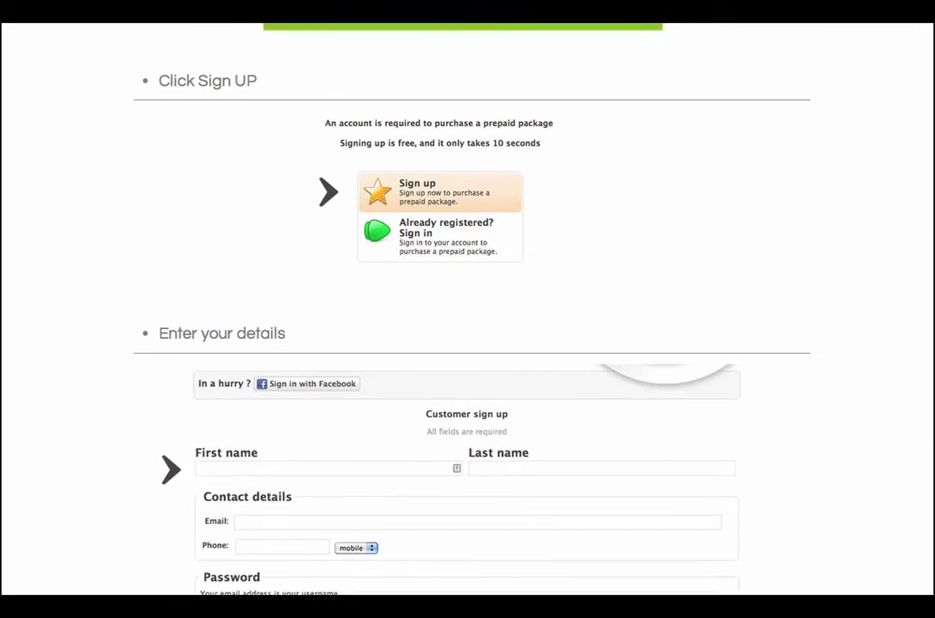
scroll(468, 309, up, 9)
scroll(468, 308, down, 4)
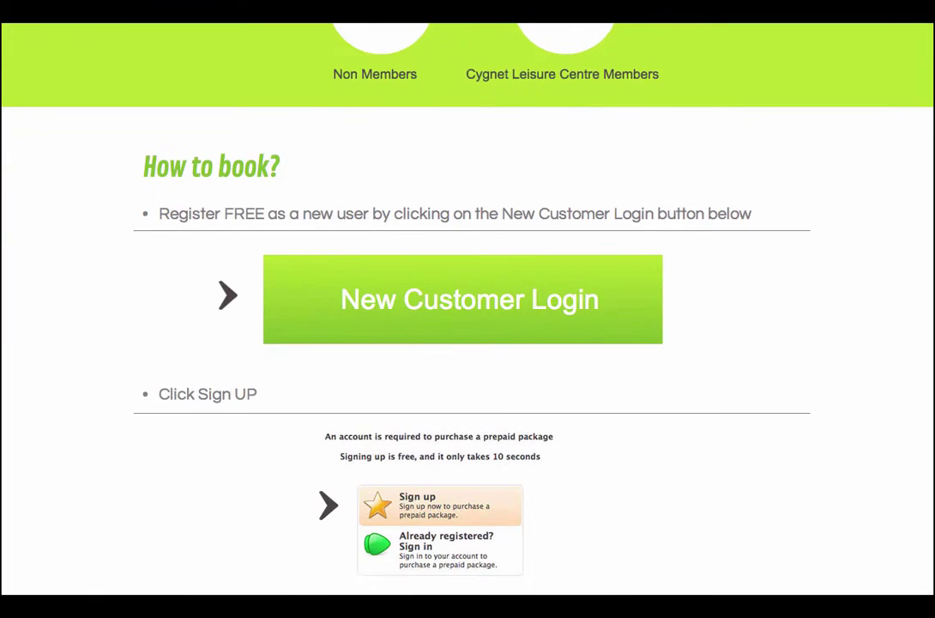
scroll(468, 309, down, 5)
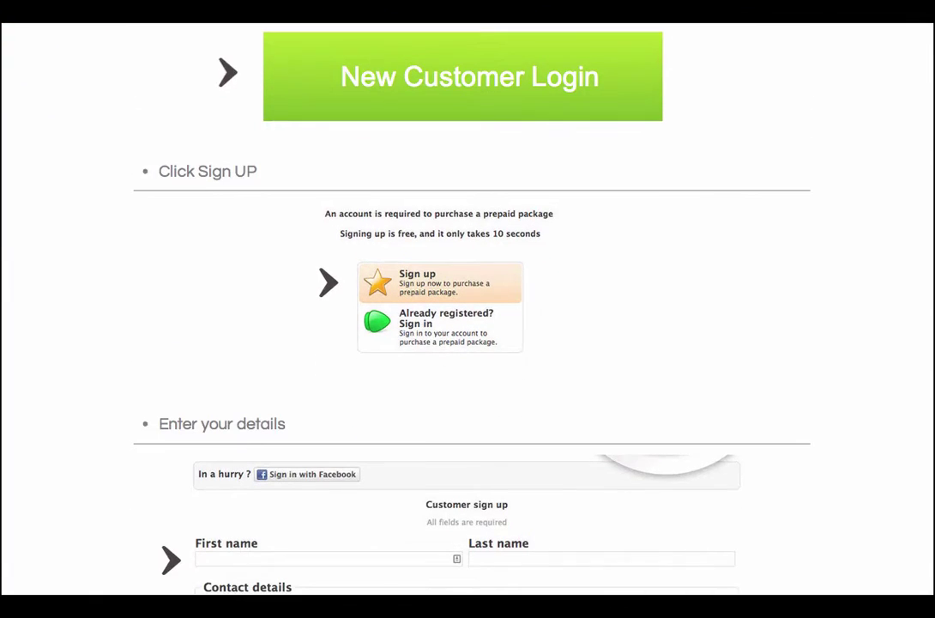
scroll(468, 309, down, 2)
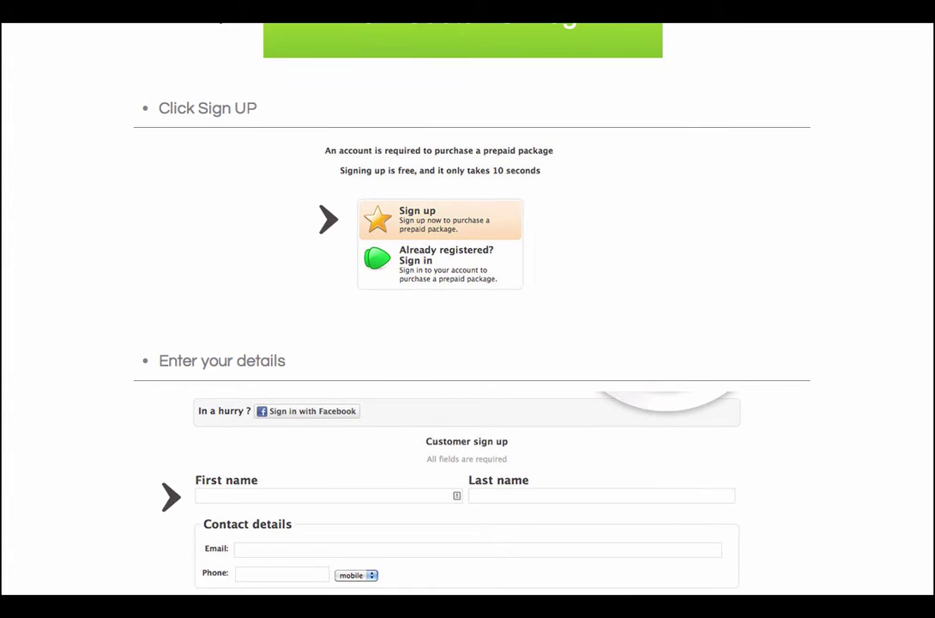
scroll(468, 309, down, 2)
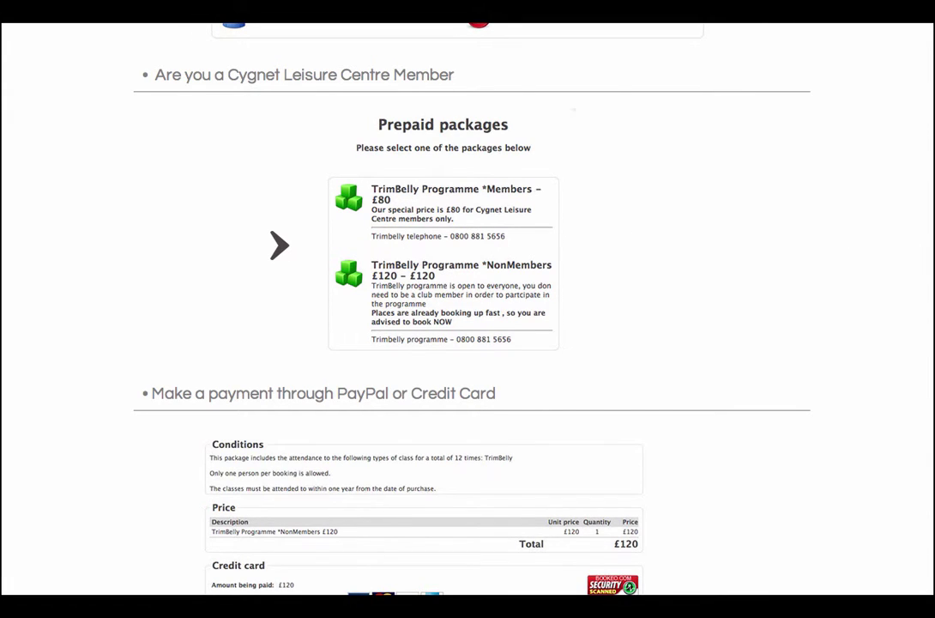
Scroll through the How to book guide's package, payment and booking steps to New Customer Login.
scroll(468, 309, down, 1)
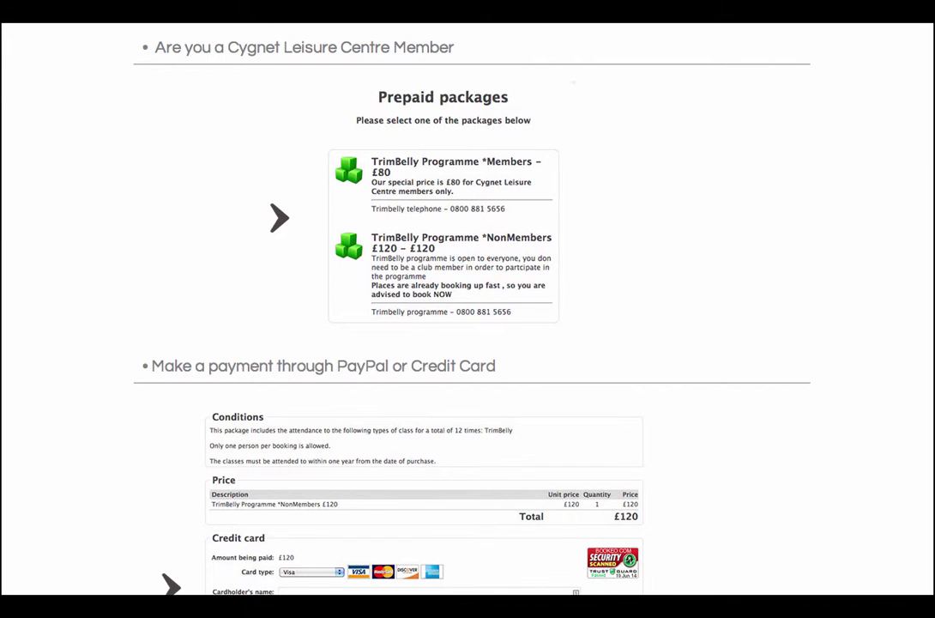
scroll(468, 309, down, 1)
scroll(467, 308, down, 1)
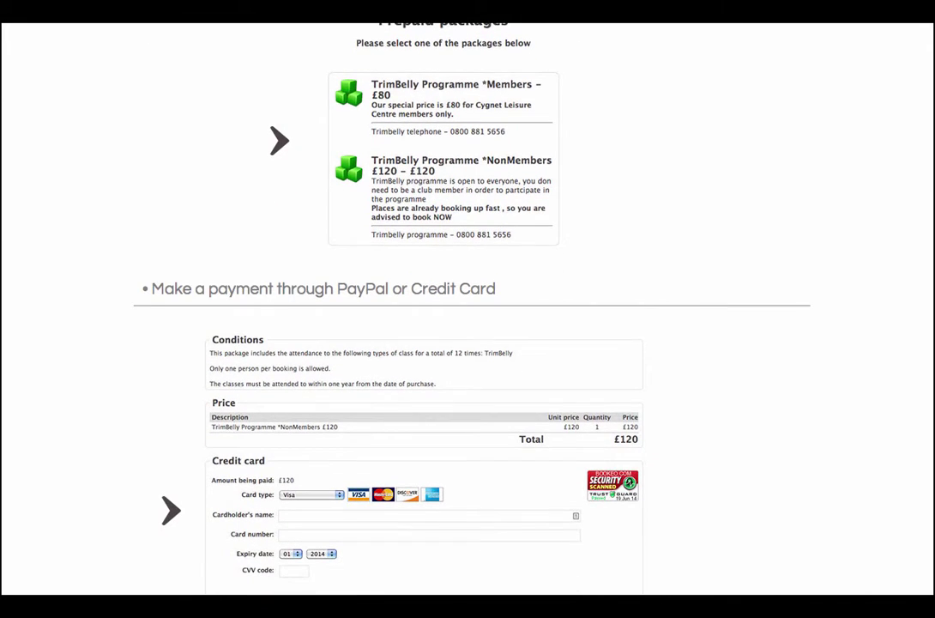
scroll(467, 309, down, 4)
scroll(468, 309, down, 1)
scroll(467, 309, down, 1)
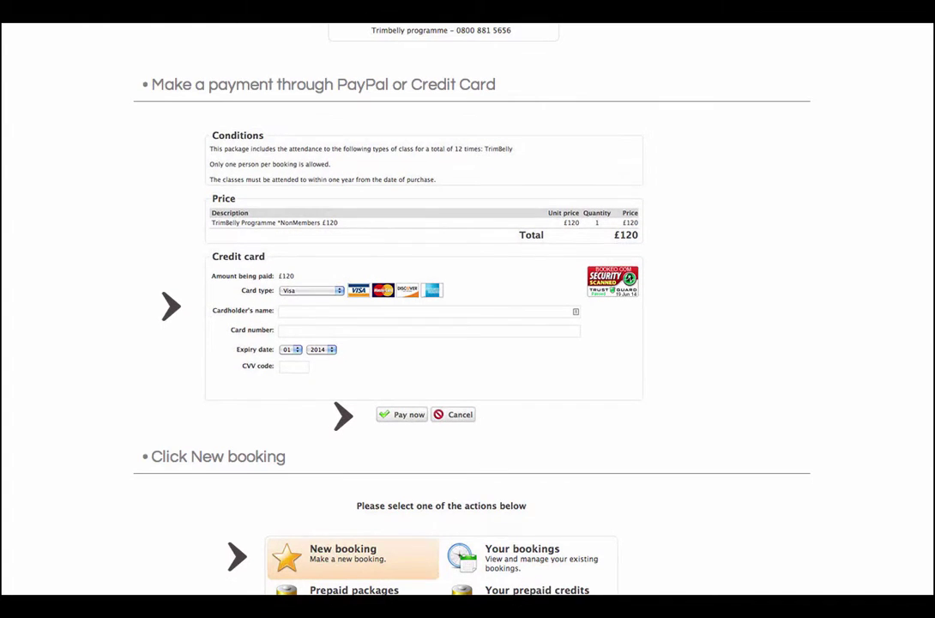
scroll(467, 309, down, 2)
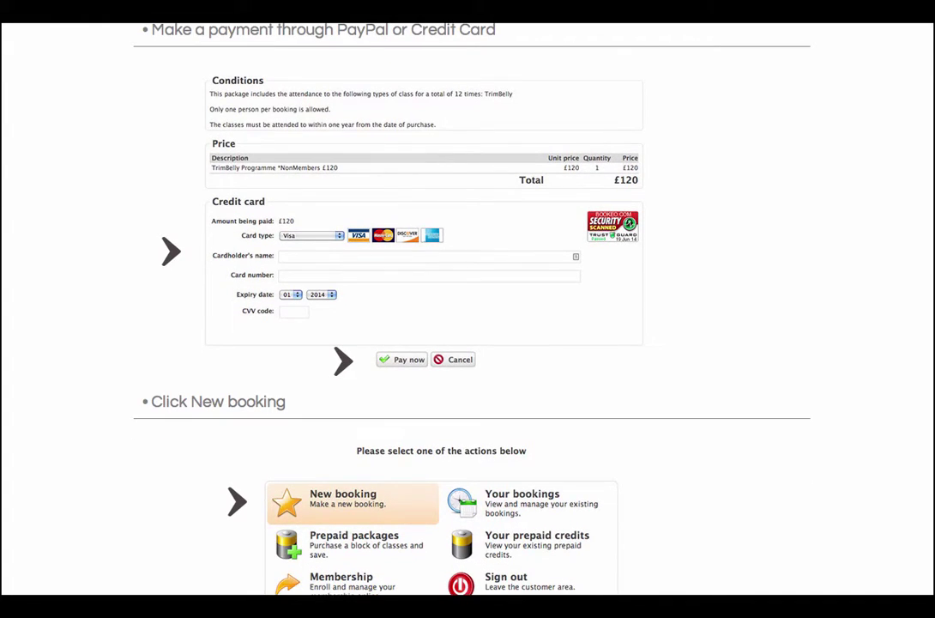
scroll(467, 309, down, 1)
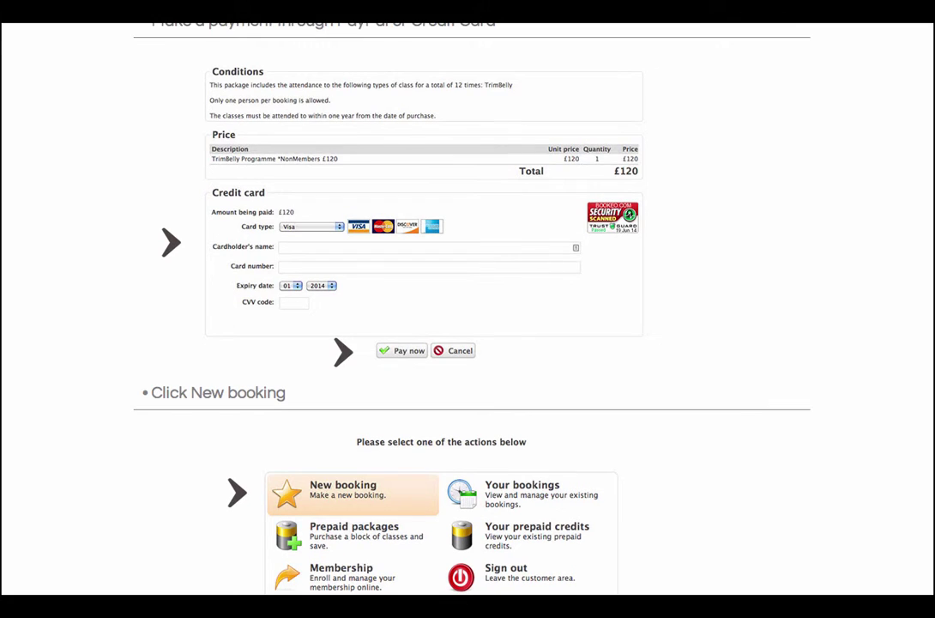
scroll(467, 309, down, 5)
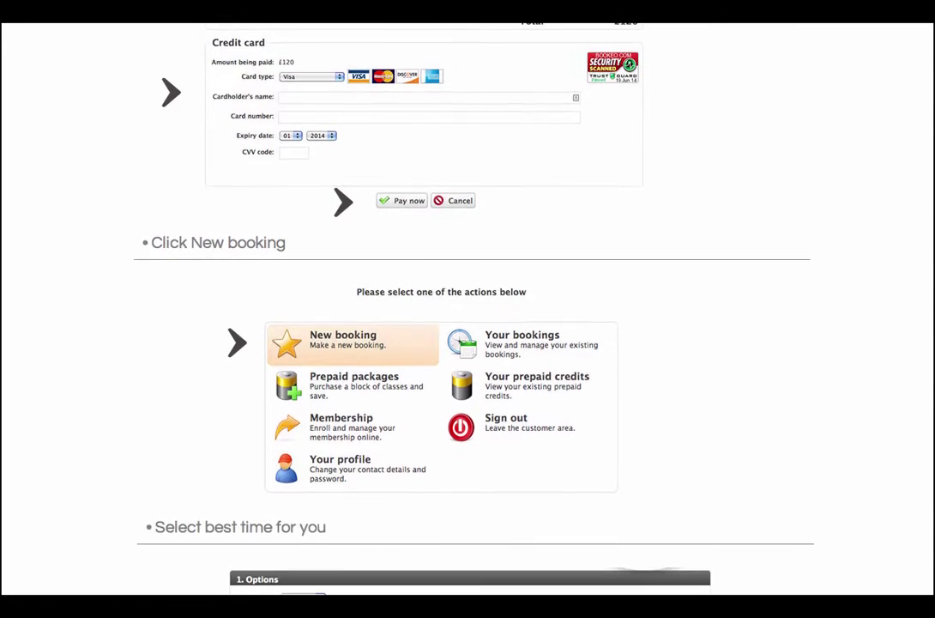
scroll(467, 309, down, 3)
scroll(931, 446, down, 3)
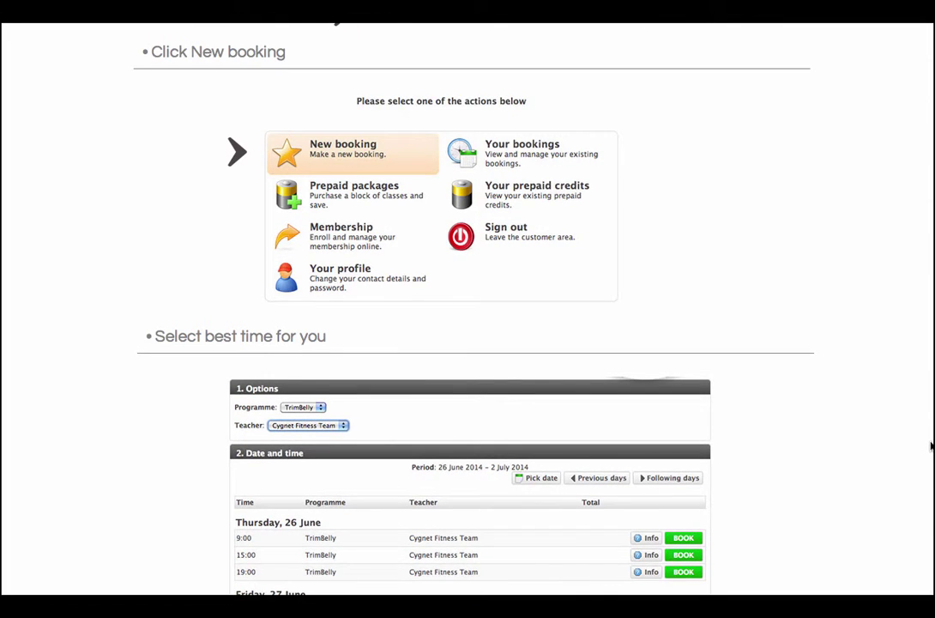
scroll(931, 446, down, 1)
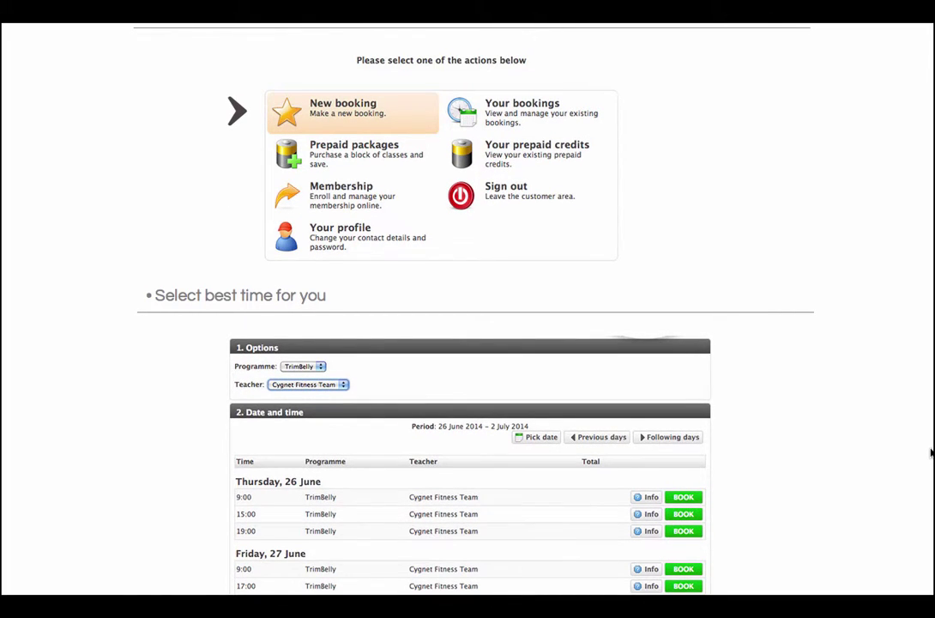
scroll(931, 452, down, 1)
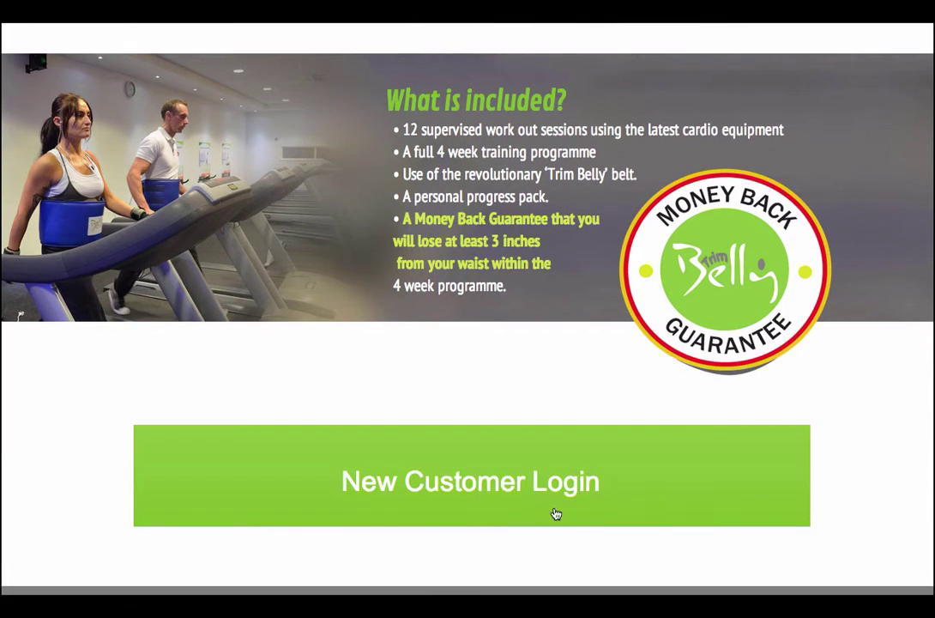
Open the customer sign-up page and show the Trimbelly customer-area sign-in form.
click(539, 505)
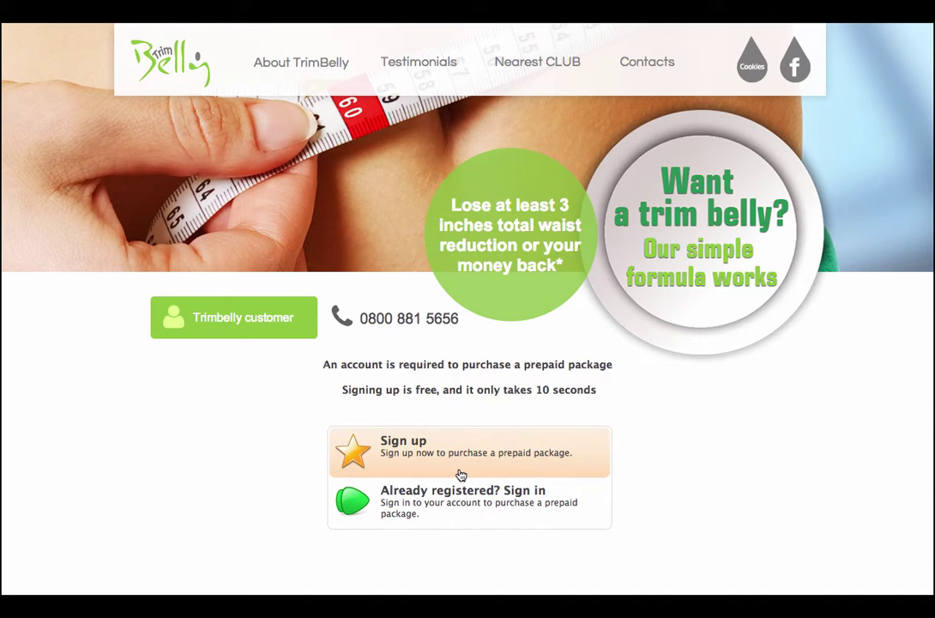
click(228, 322)
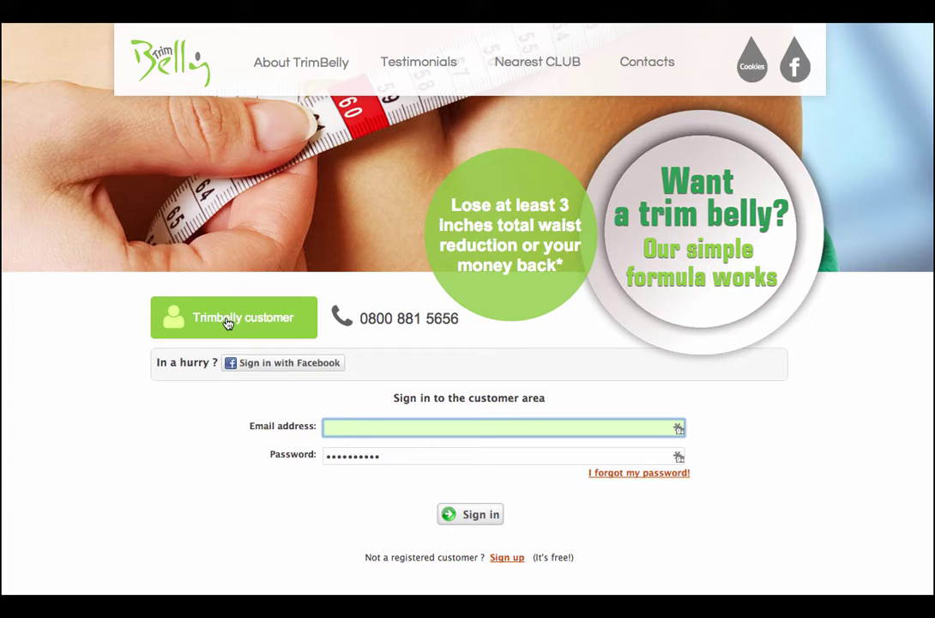
Try signing in with Facebook, which fails with an Unknown Facebook account error.
click(289, 368)
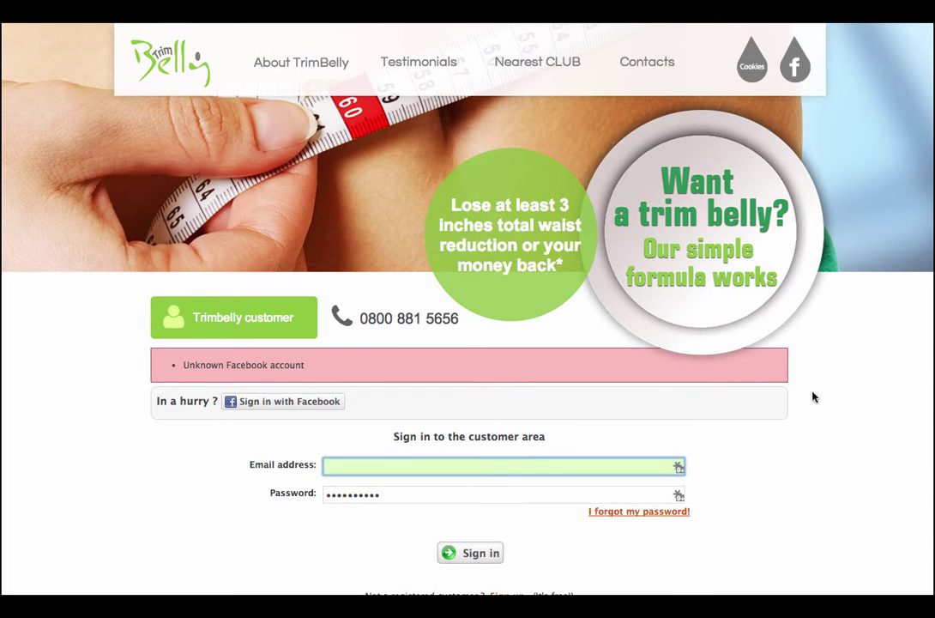
Choose 'I forgot my password!' and fill the e-mail field with the customer's saved address from autocomplete.
click(664, 517)
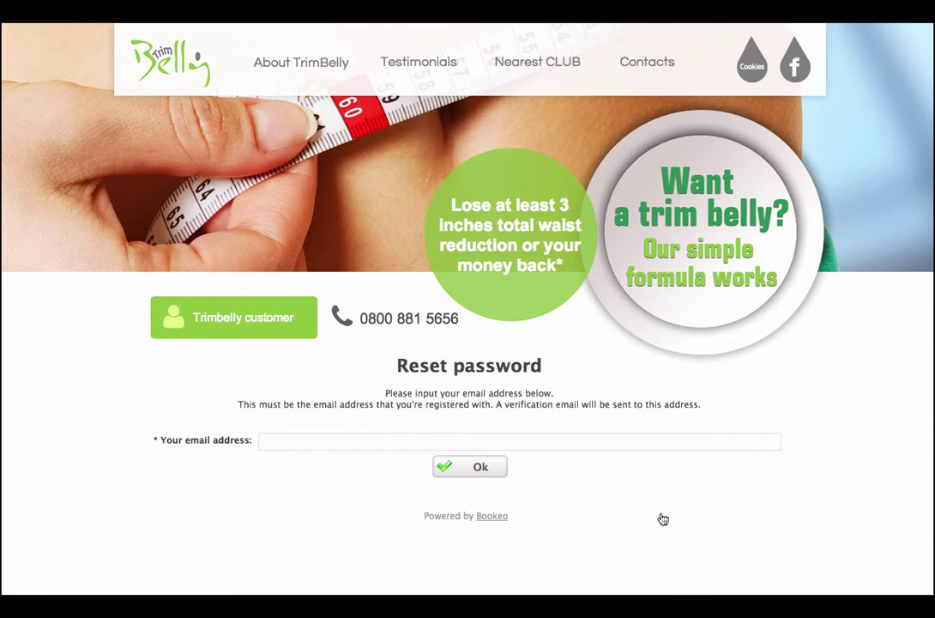
click(307, 441)
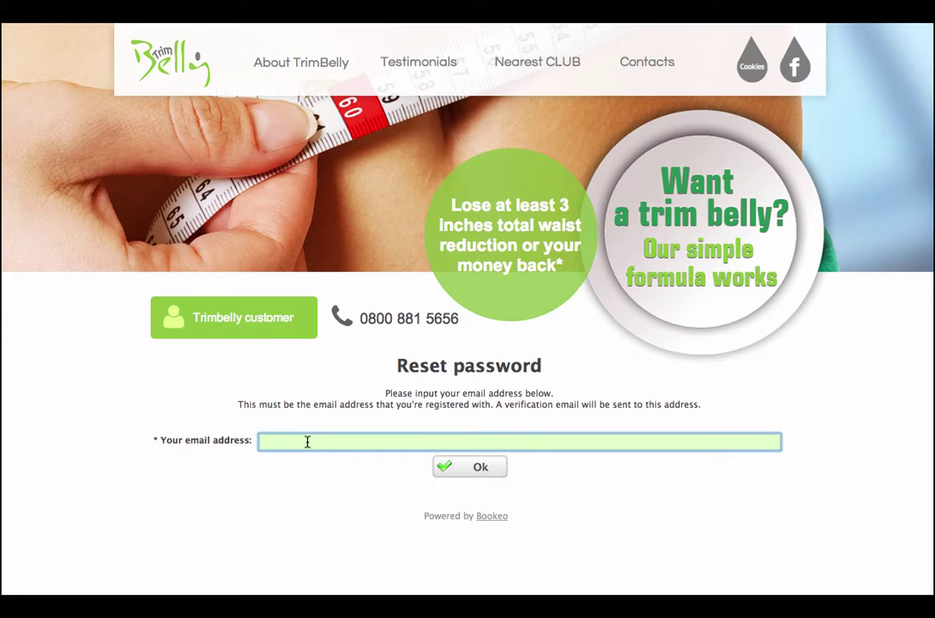
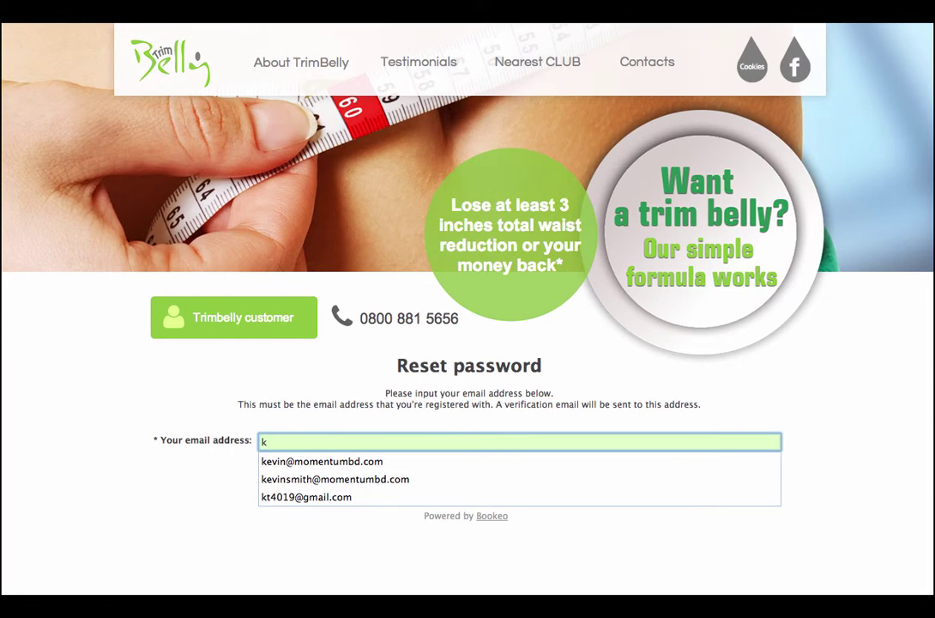
click(315, 468)
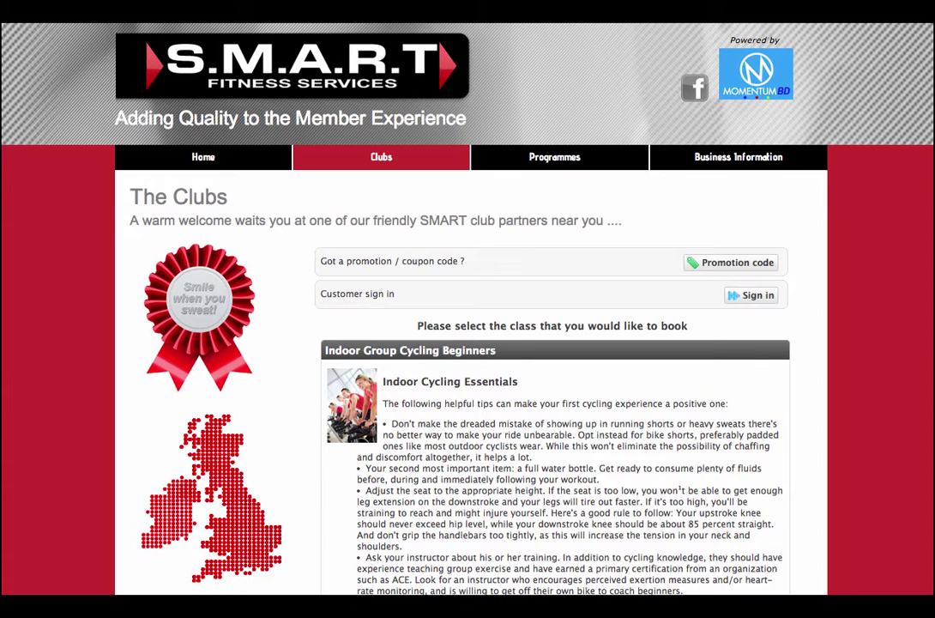
Scroll the S.M.A.R.T Clubs booking page down to the Indoor Group Cycling Beginners class.
scroll(468, 343, down, 1)
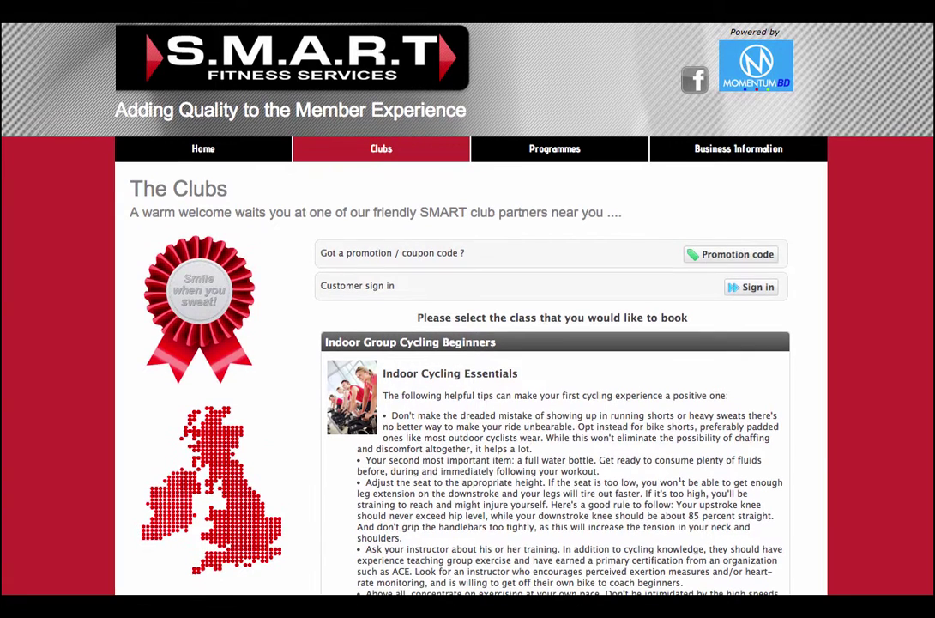
scroll(467, 343, down, 5)
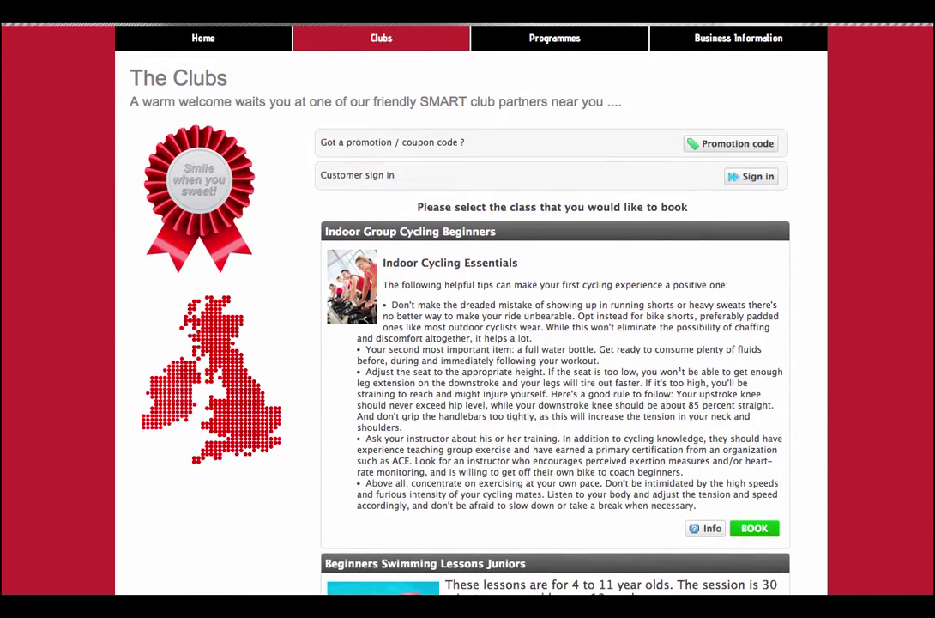
scroll(467, 343, up, 3)
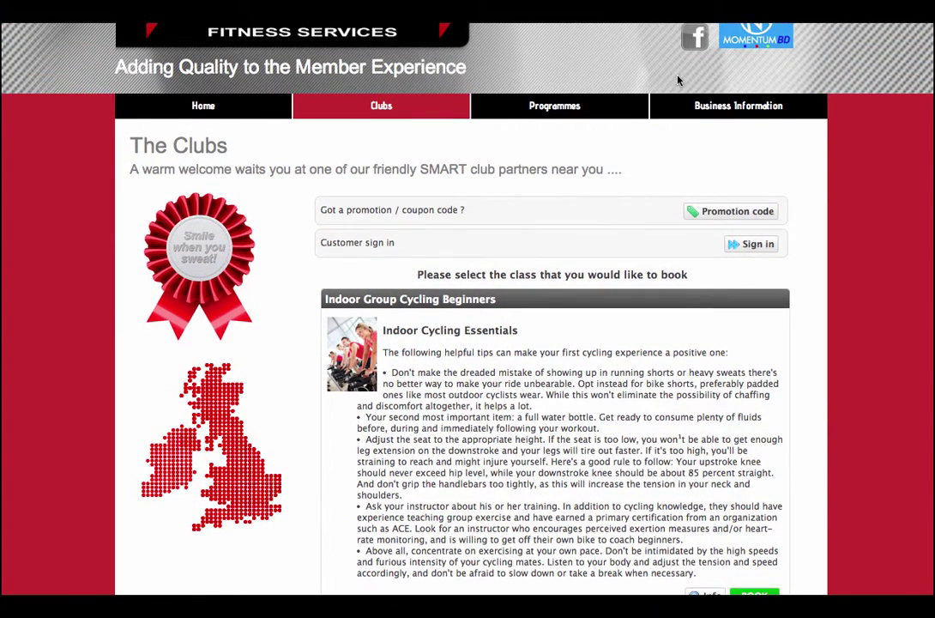
scroll(183, 77, up, 3)
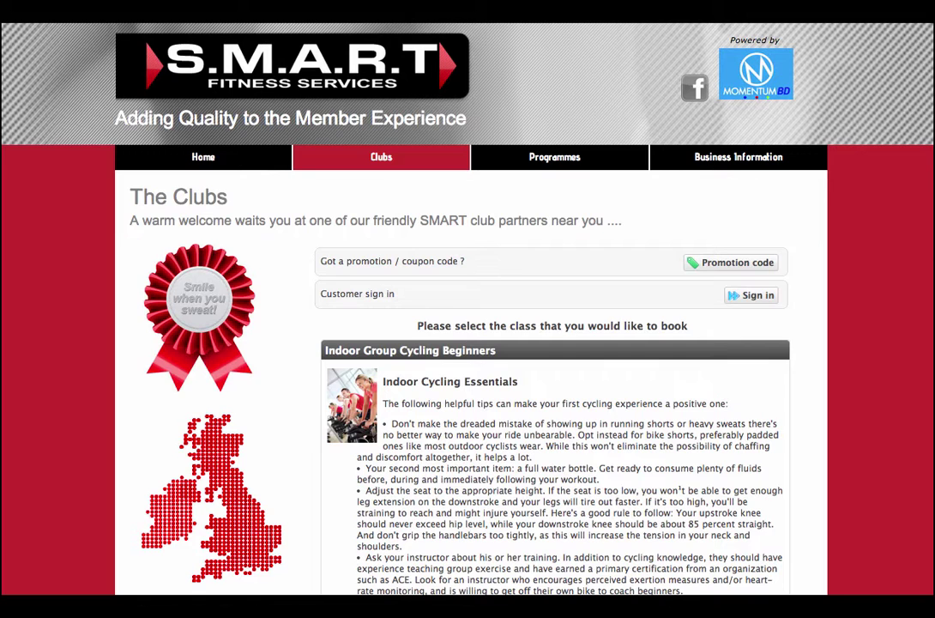
scroll(468, 343, down, 1)
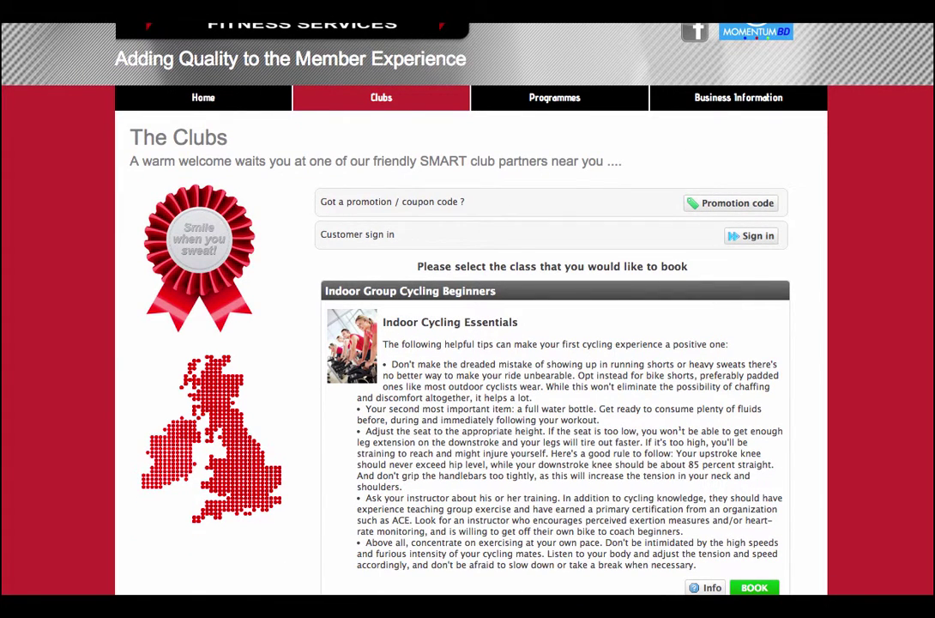
scroll(468, 343, down, 1)
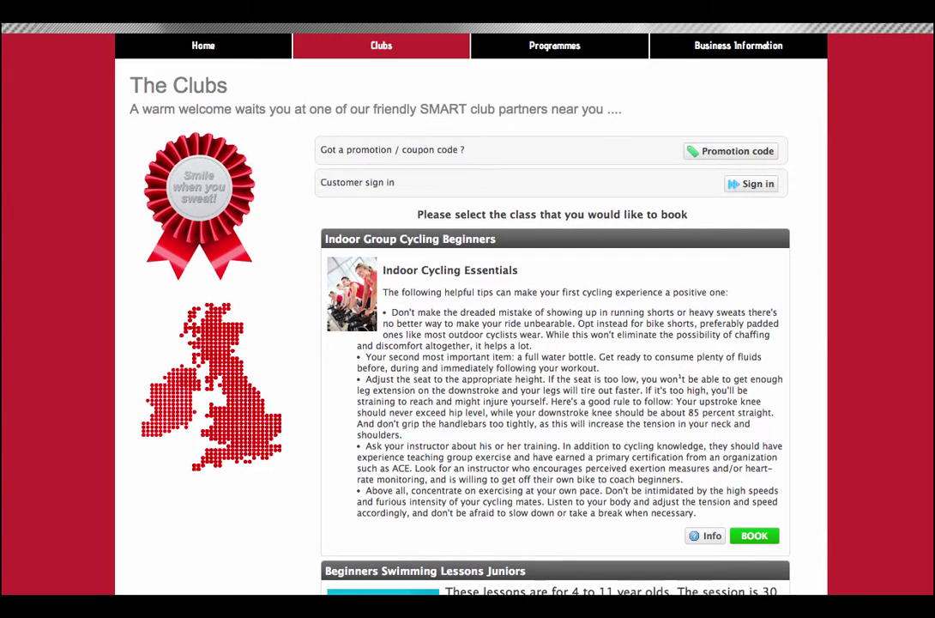
scroll(467, 343, down, 1)
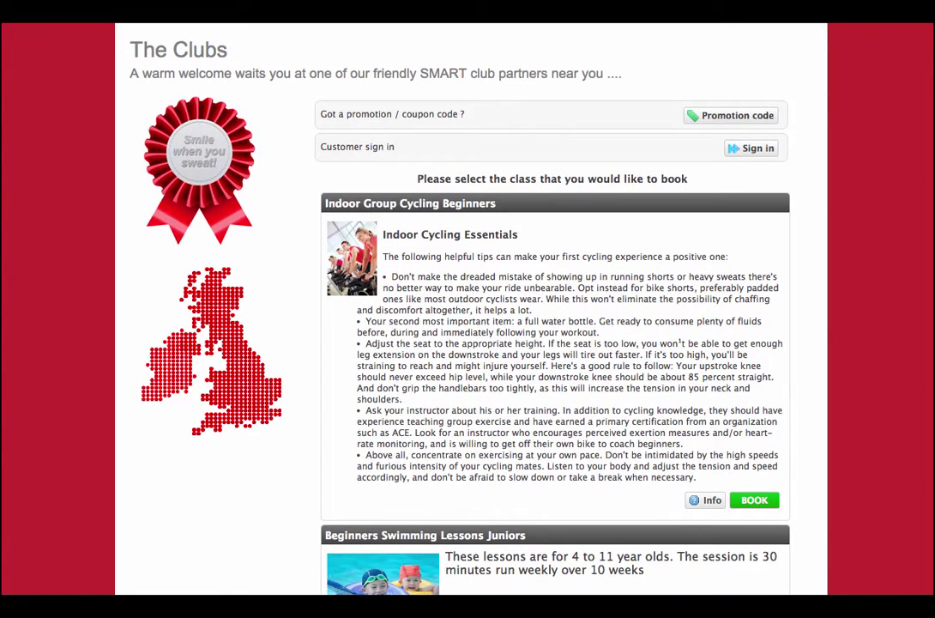
scroll(467, 343, down, 1)
scroll(467, 344, down, 1)
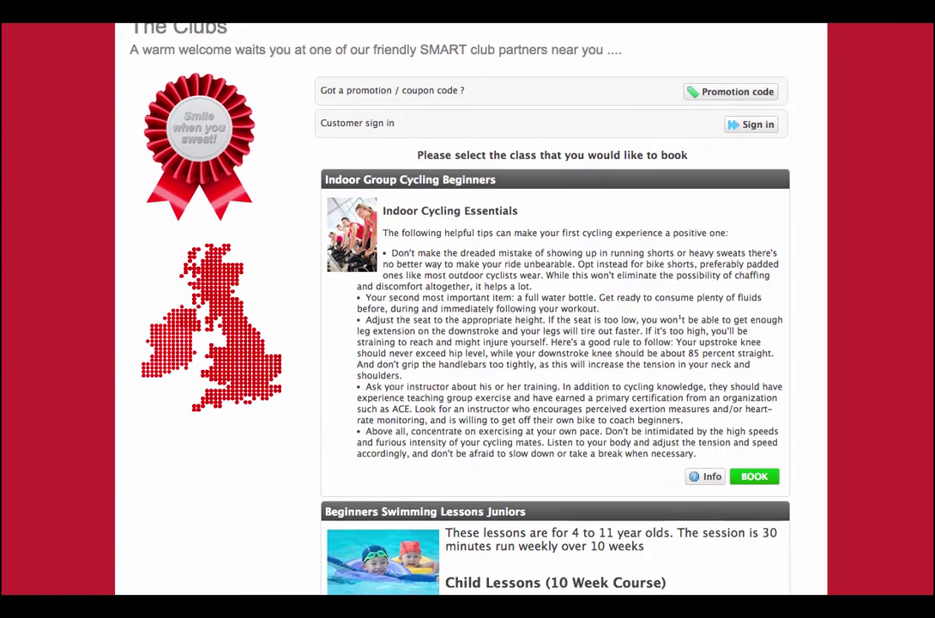
scroll(467, 344, down, 1)
scroll(468, 343, up, 5)
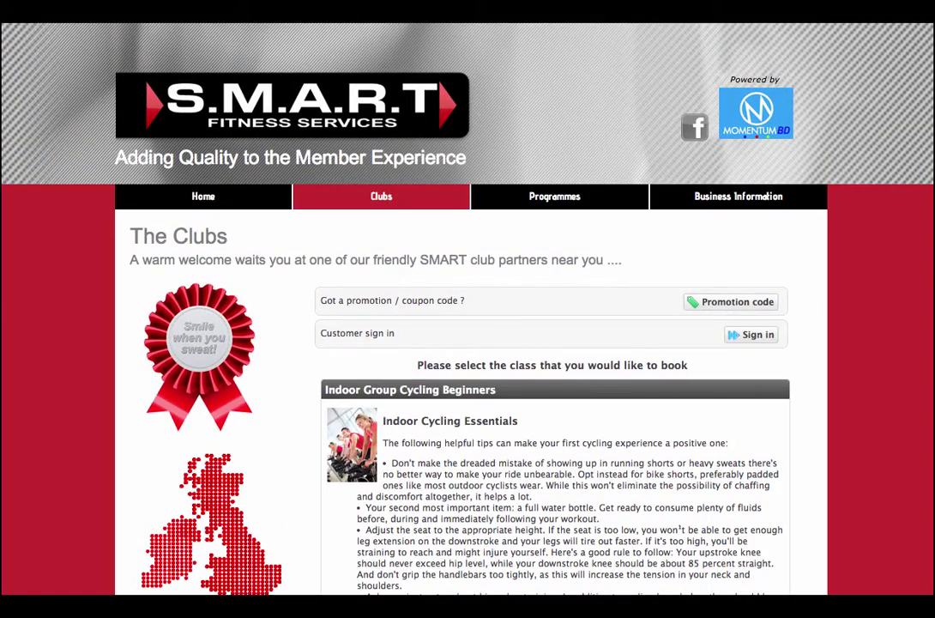
scroll(468, 344, down, 3)
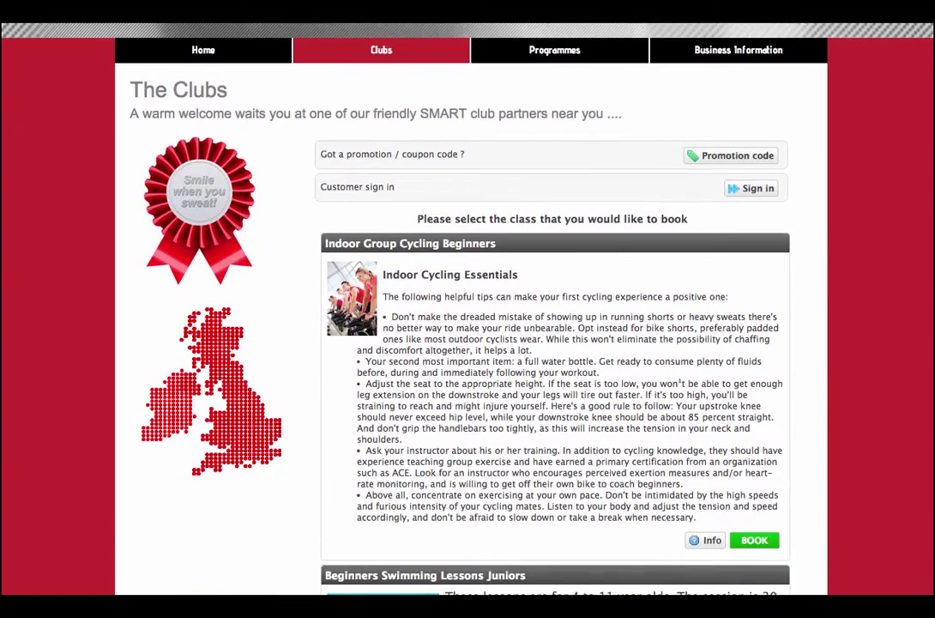
scroll(468, 343, down, 5)
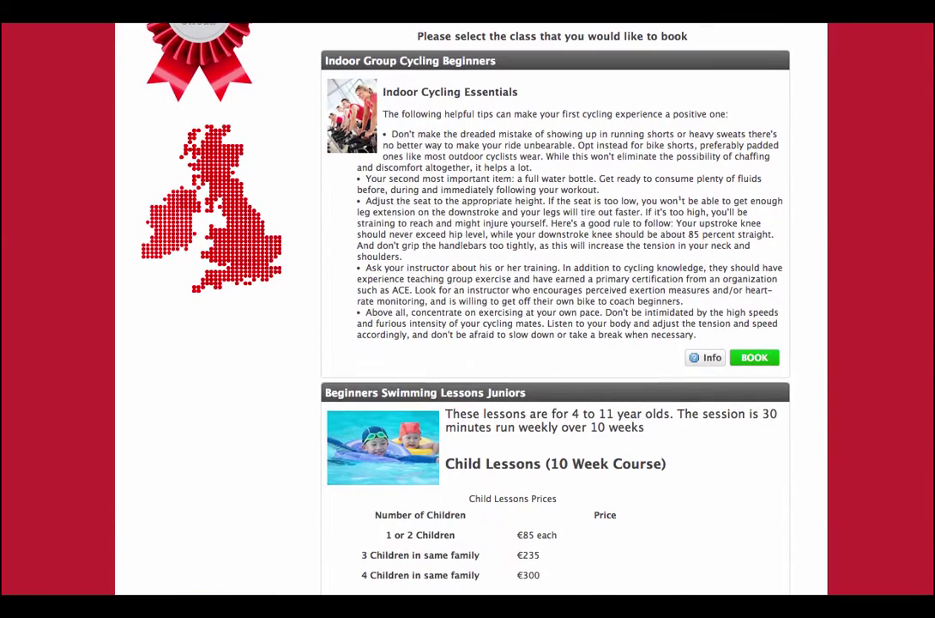
scroll(468, 344, down, 1)
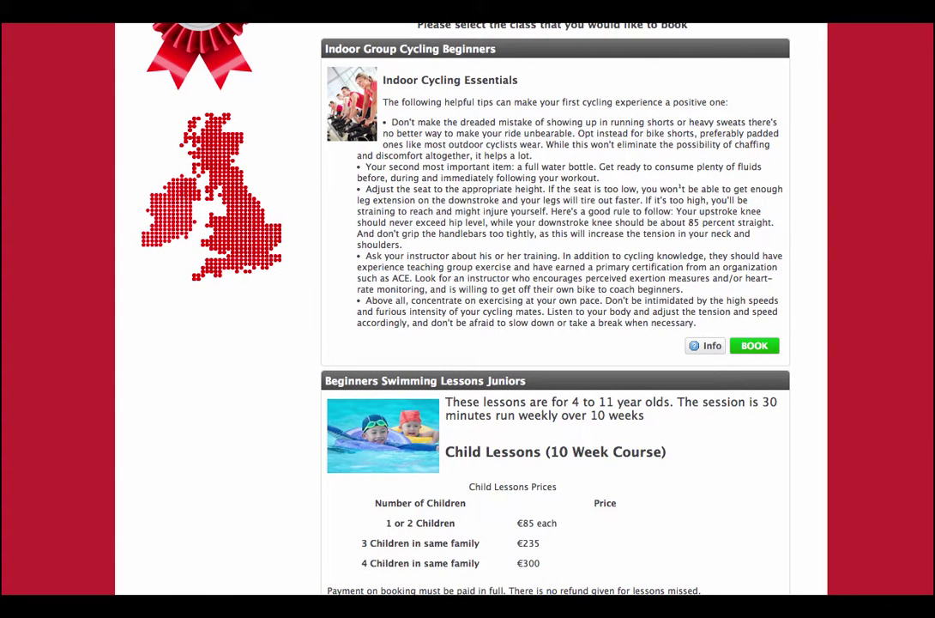
click(702, 350)
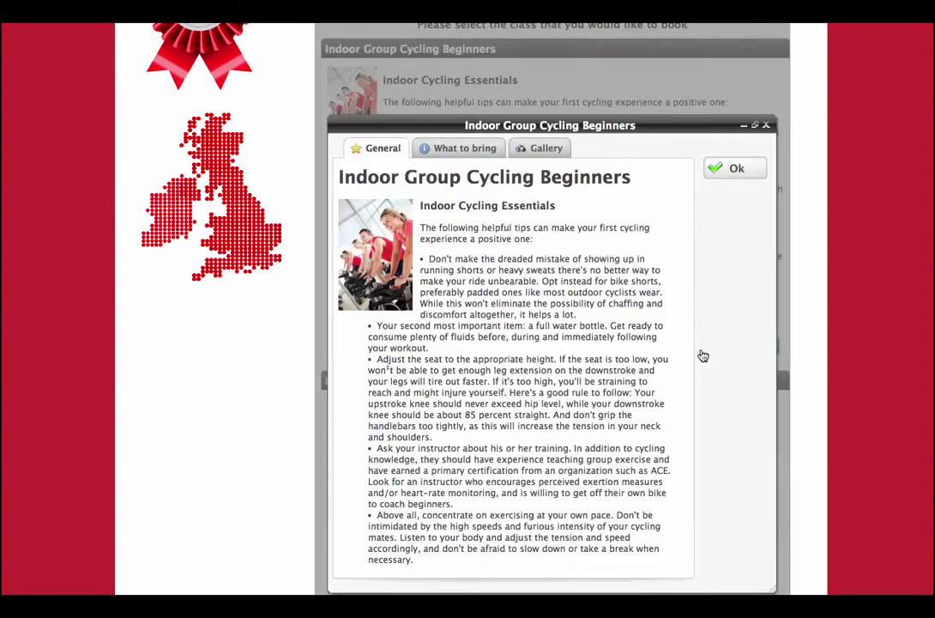
click(545, 147)
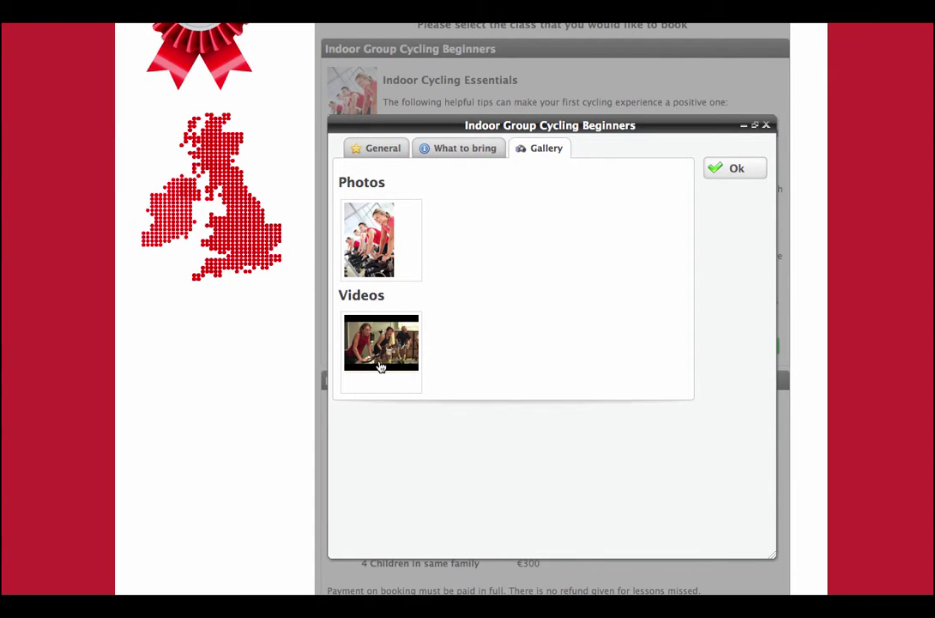
click(767, 127)
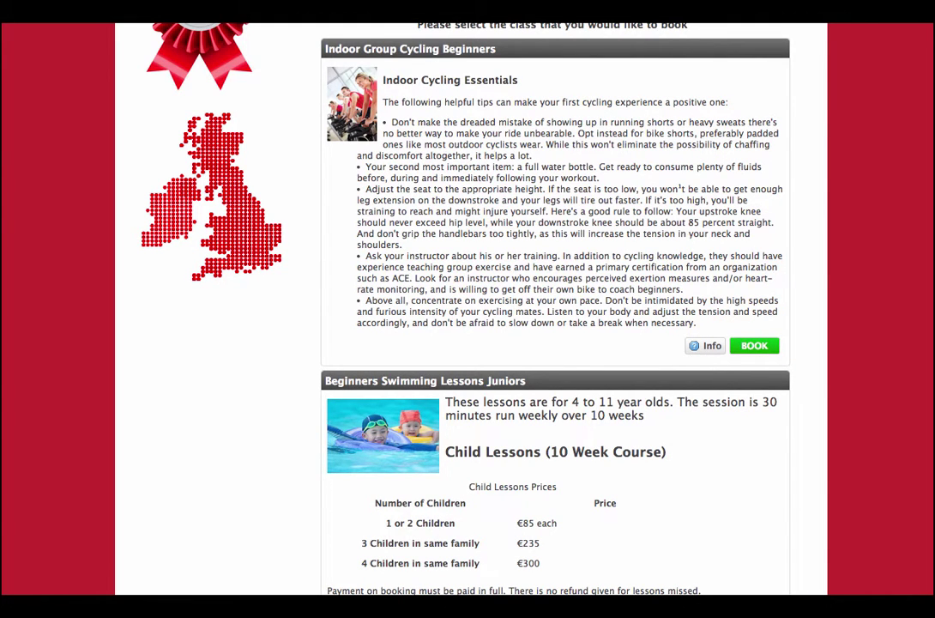
scroll(555, 309, down, 5)
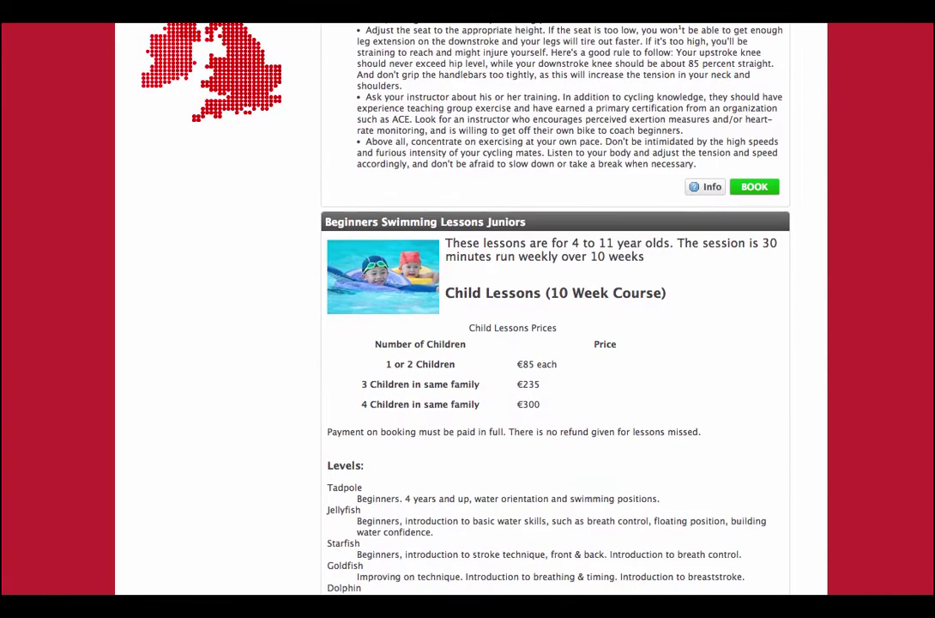
scroll(556, 309, down, 5)
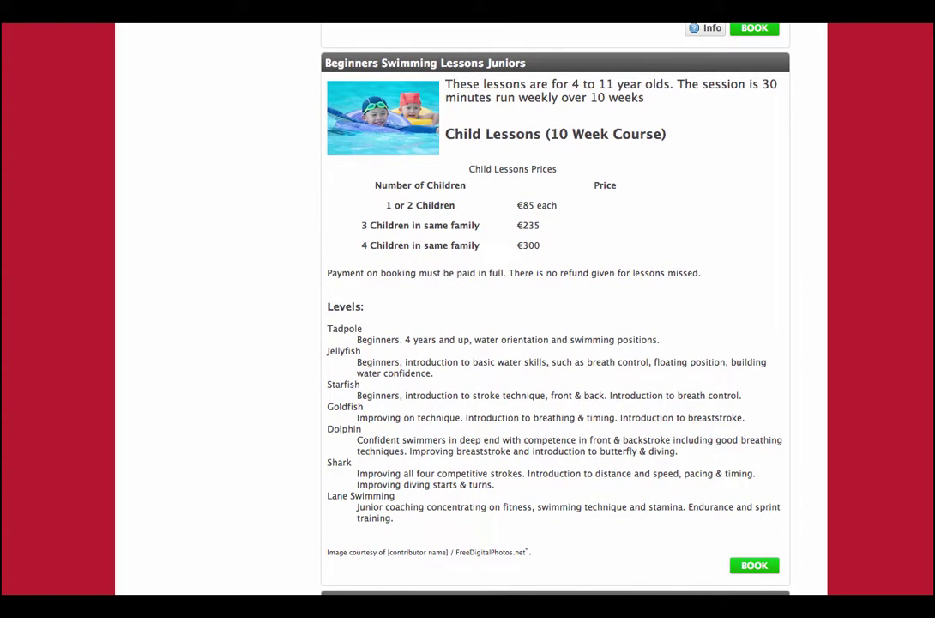
scroll(556, 309, down, 1)
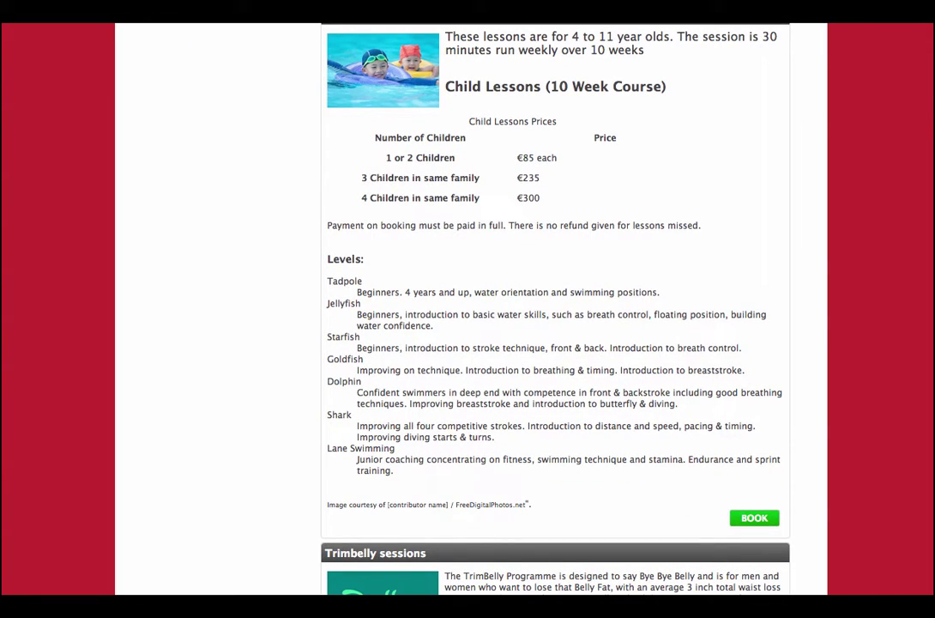
scroll(555, 309, down, 10)
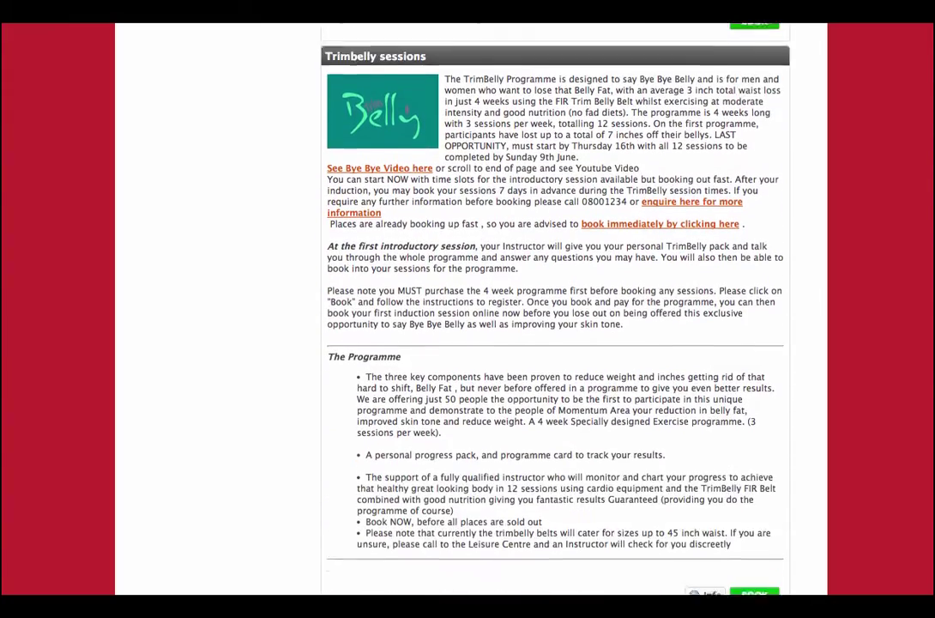
scroll(555, 309, down, 7)
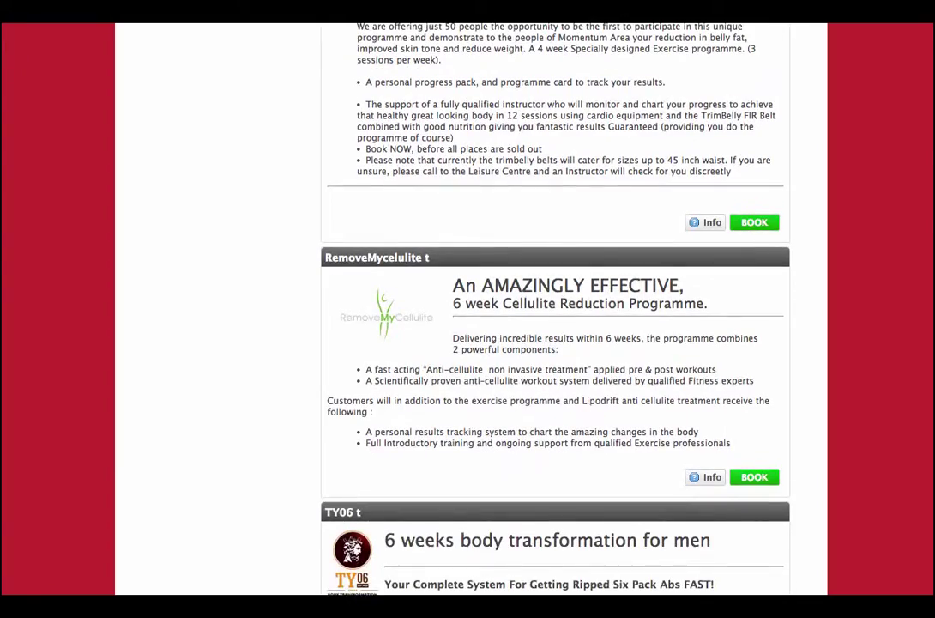
scroll(555, 309, down, 1)
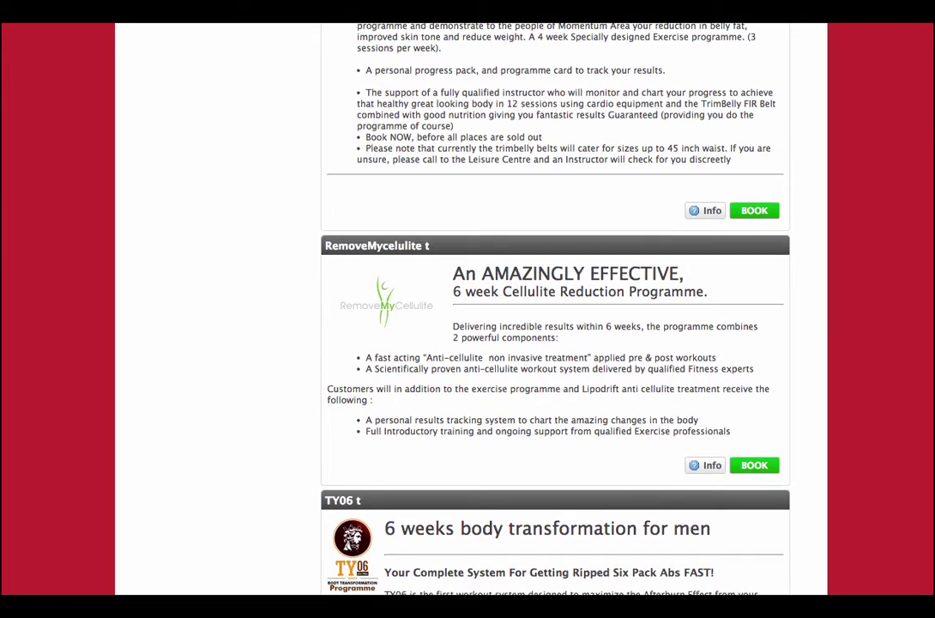
scroll(555, 309, down, 3)
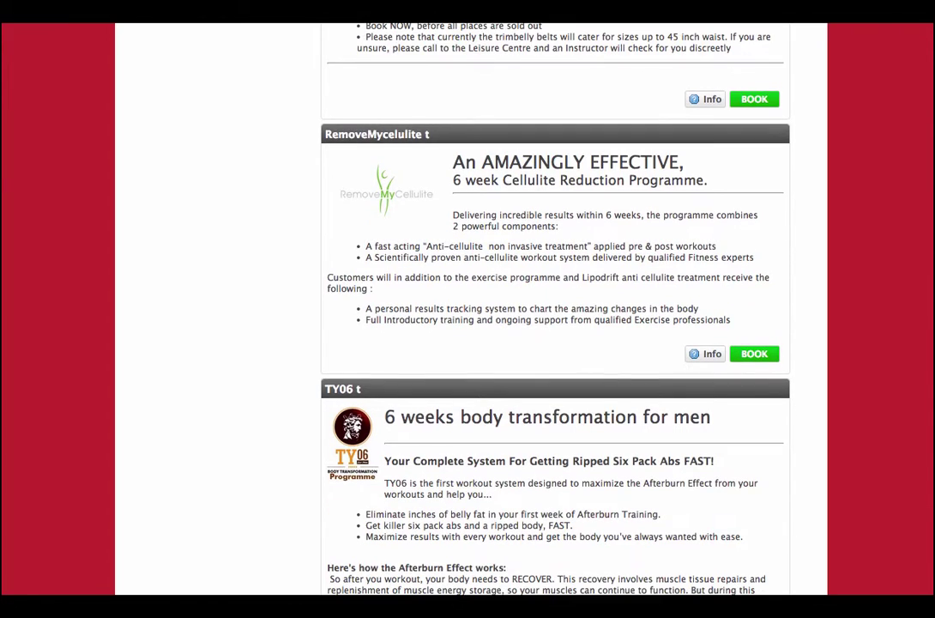
scroll(555, 309, down, 2)
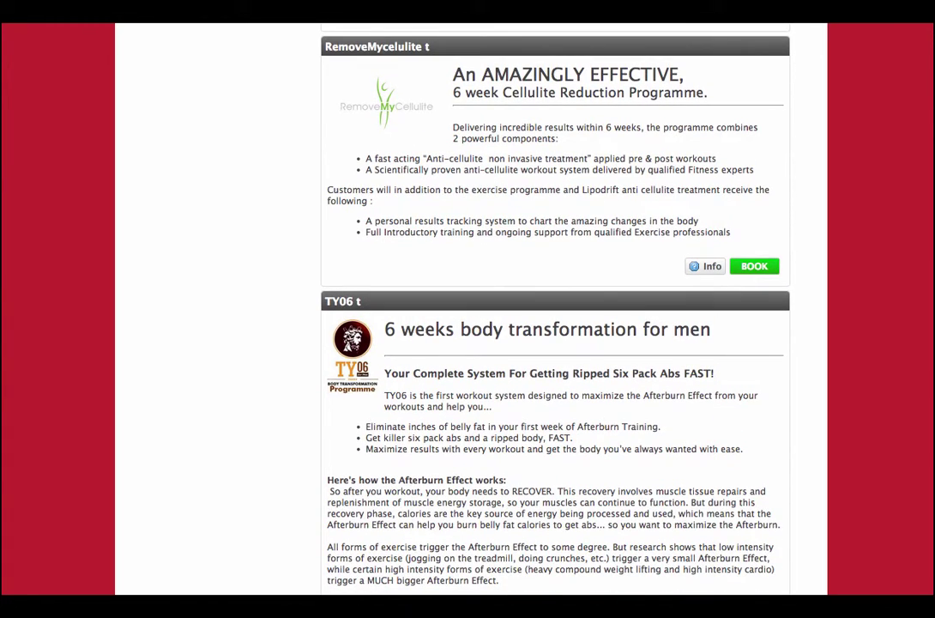
scroll(555, 309, down, 5)
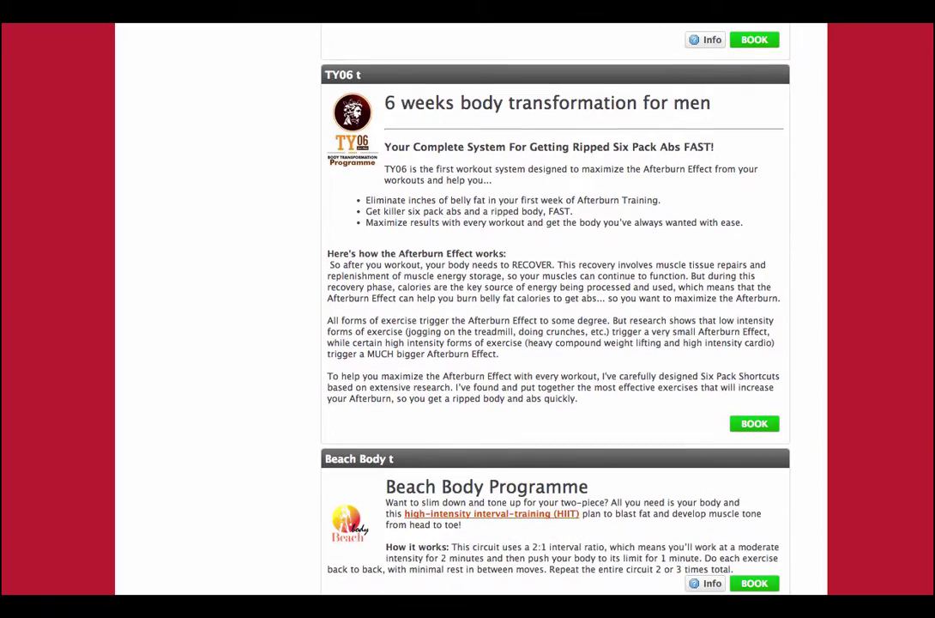
scroll(555, 309, down, 5)
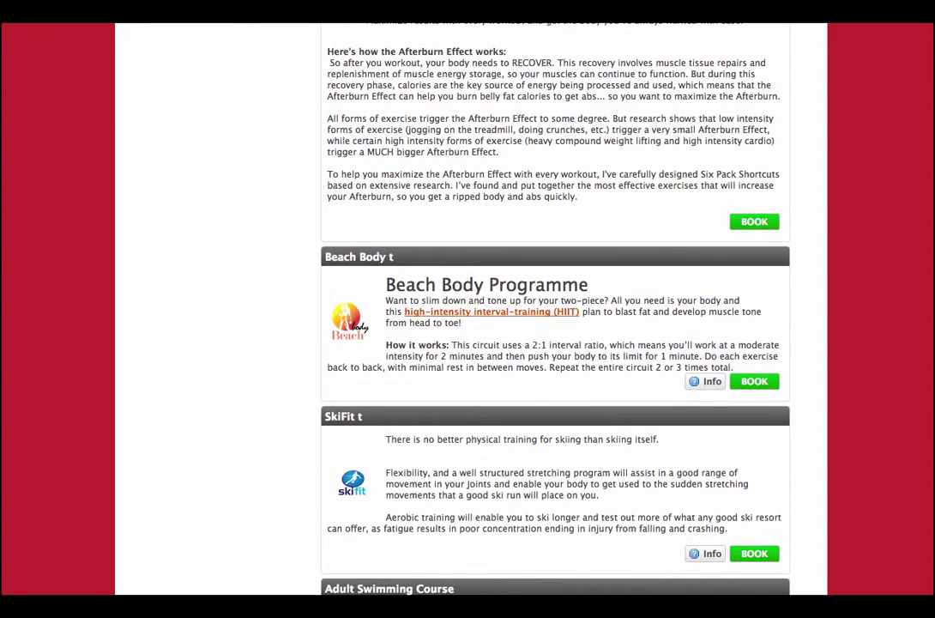
scroll(556, 308, down, 2)
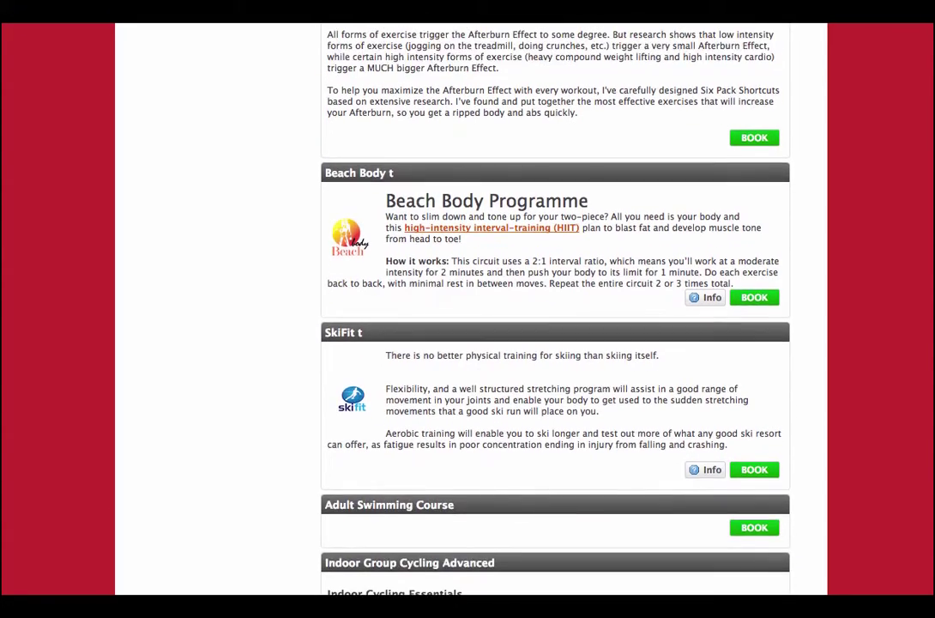
scroll(555, 309, down, 8)
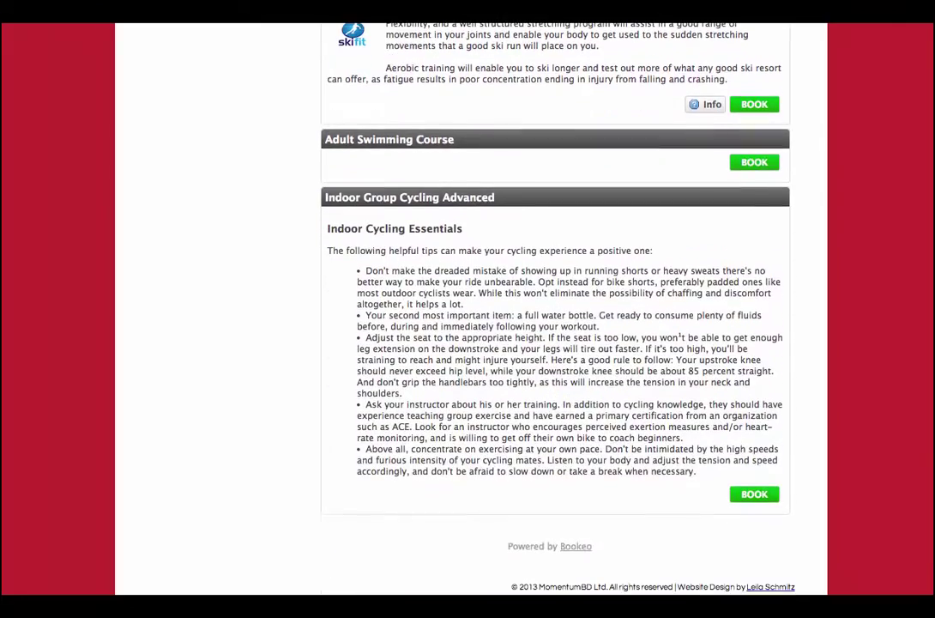
scroll(555, 309, up, 20)
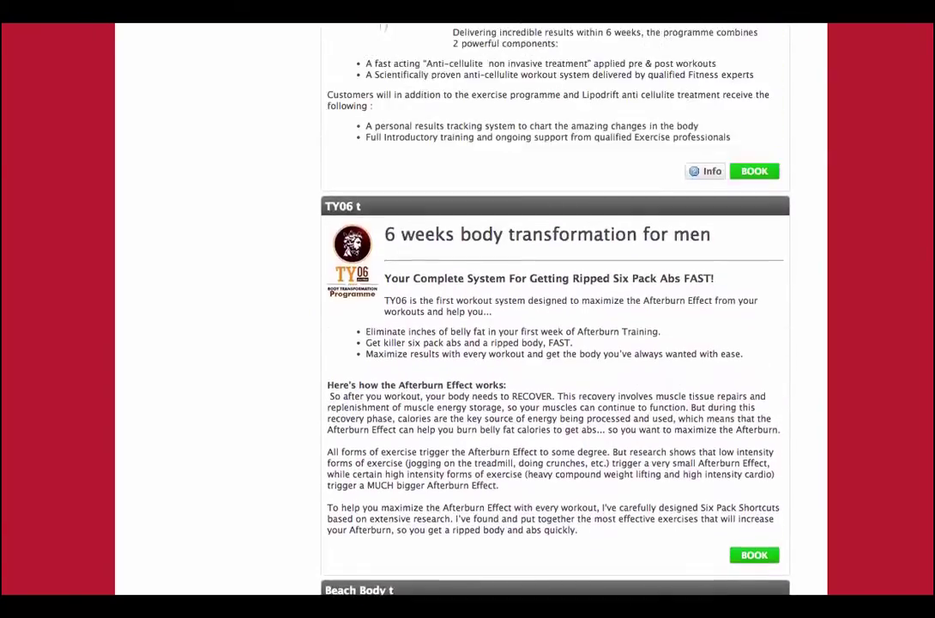
scroll(555, 309, up, 12)
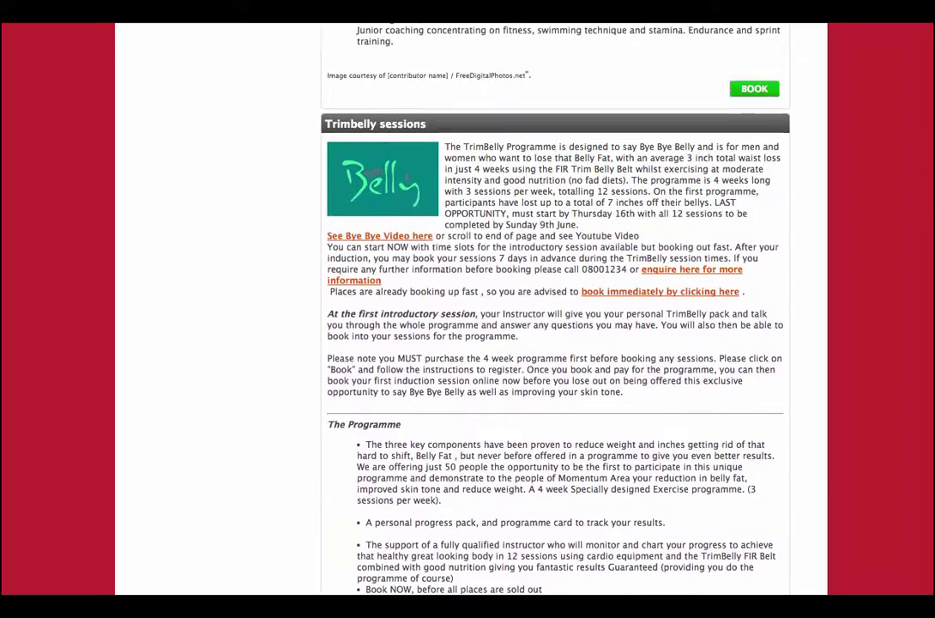
scroll(779, 315, up, 5)
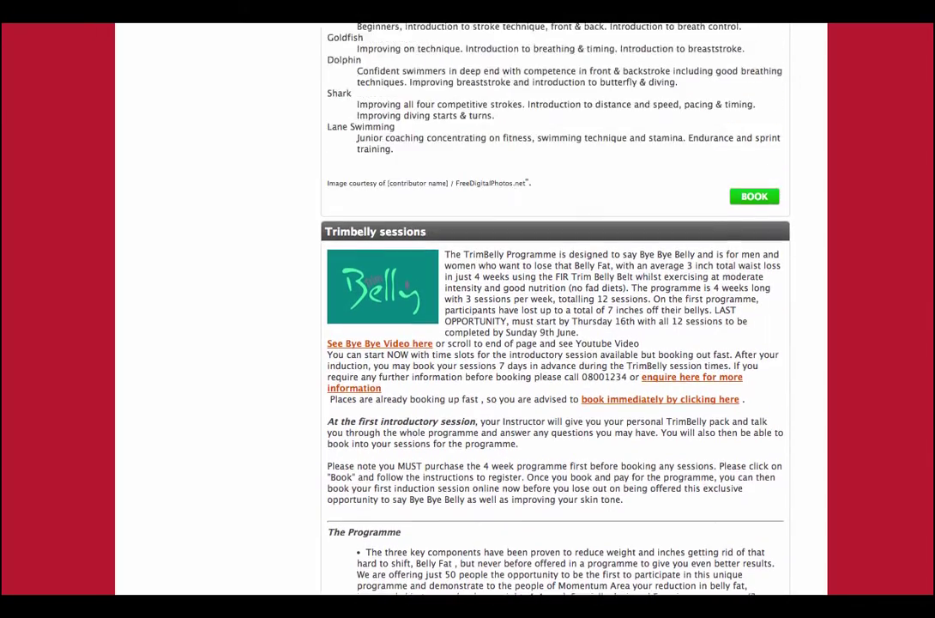
scroll(779, 315, down, 3)
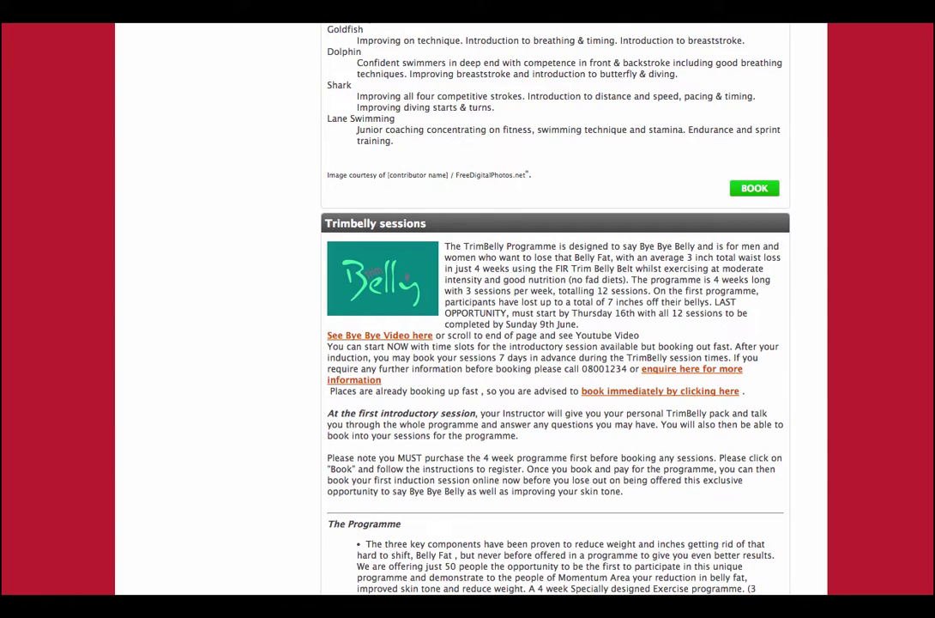
scroll(555, 309, up, 10)
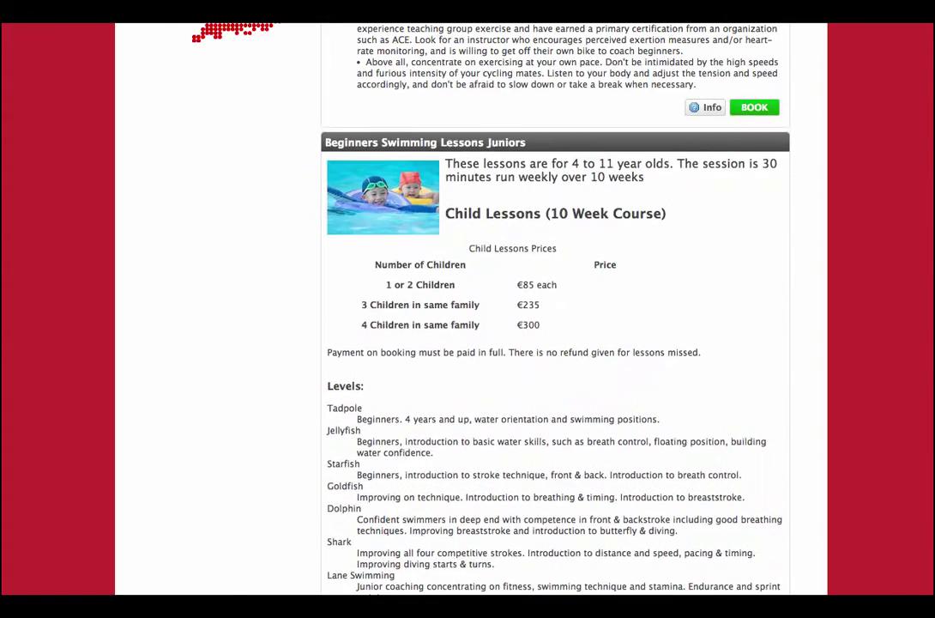
scroll(708, 294, up, 4)
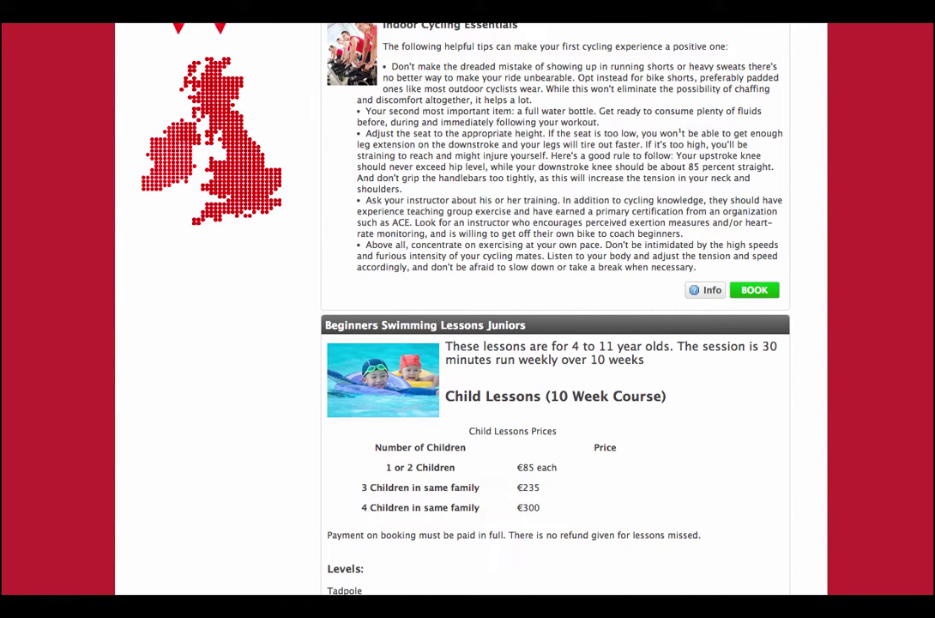
scroll(555, 309, up, 3)
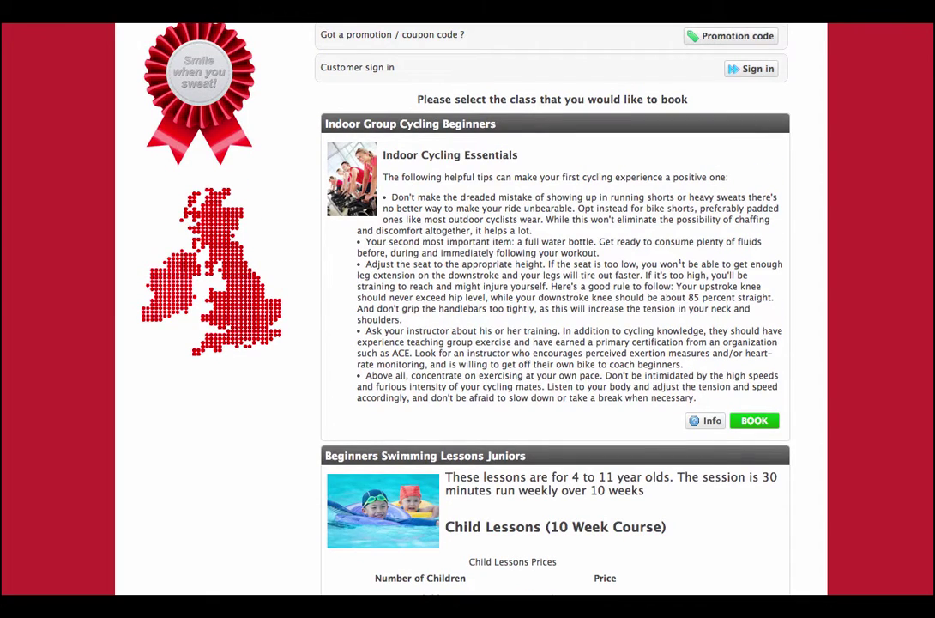
scroll(555, 309, up, 4)
scroll(555, 309, down, 6)
scroll(555, 309, down, 11)
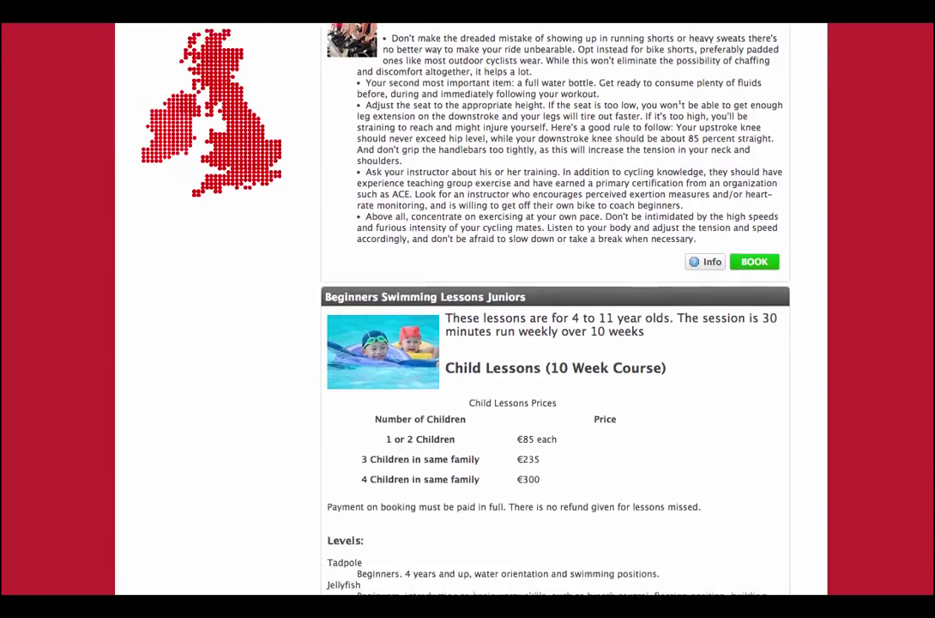
scroll(556, 309, down, 8)
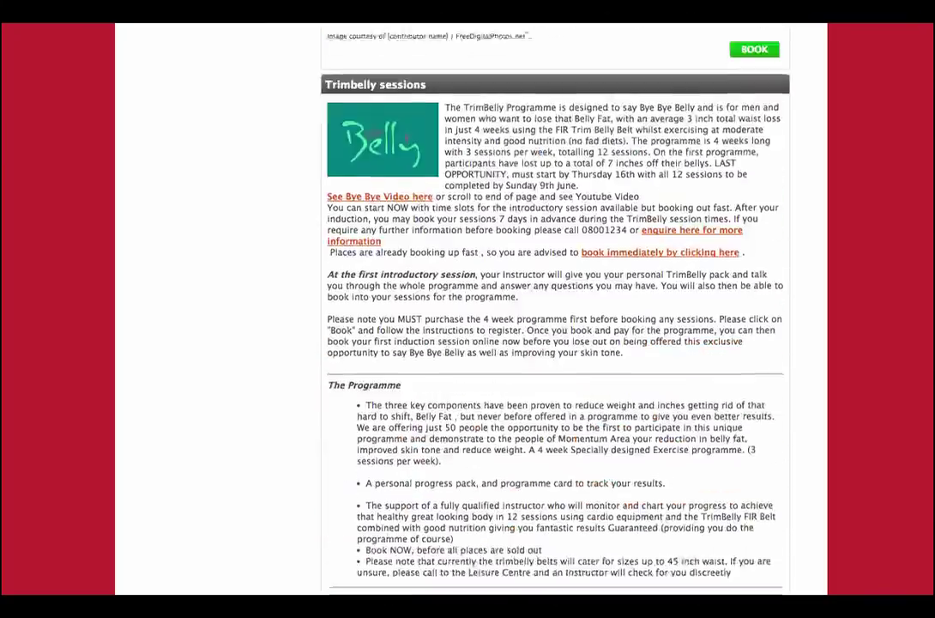
scroll(555, 309, up, 20)
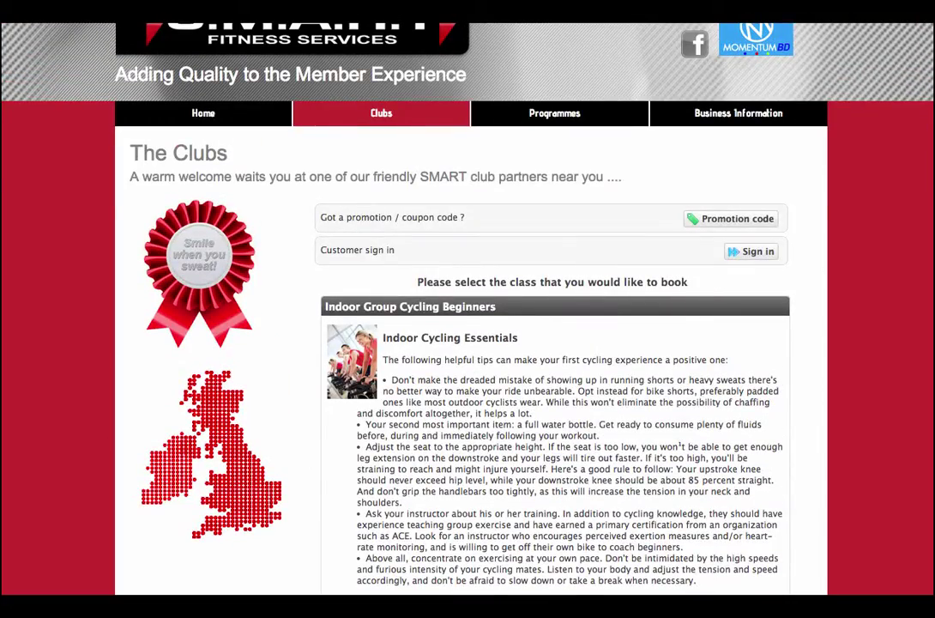
scroll(467, 309, up, 2)
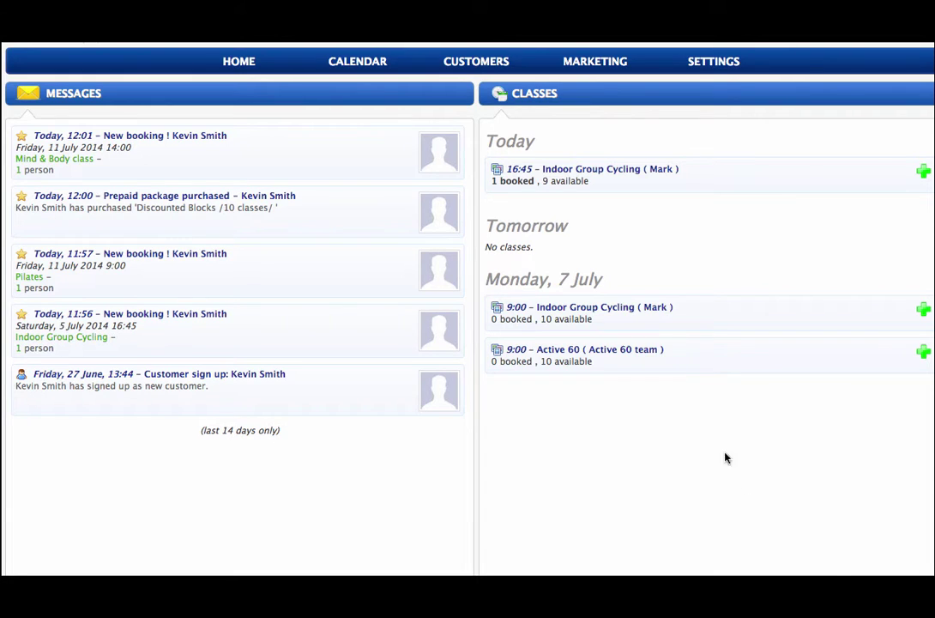
Return to the HOME dashboard listing Monday 7 July's 9:00 classes.
click(230, 64)
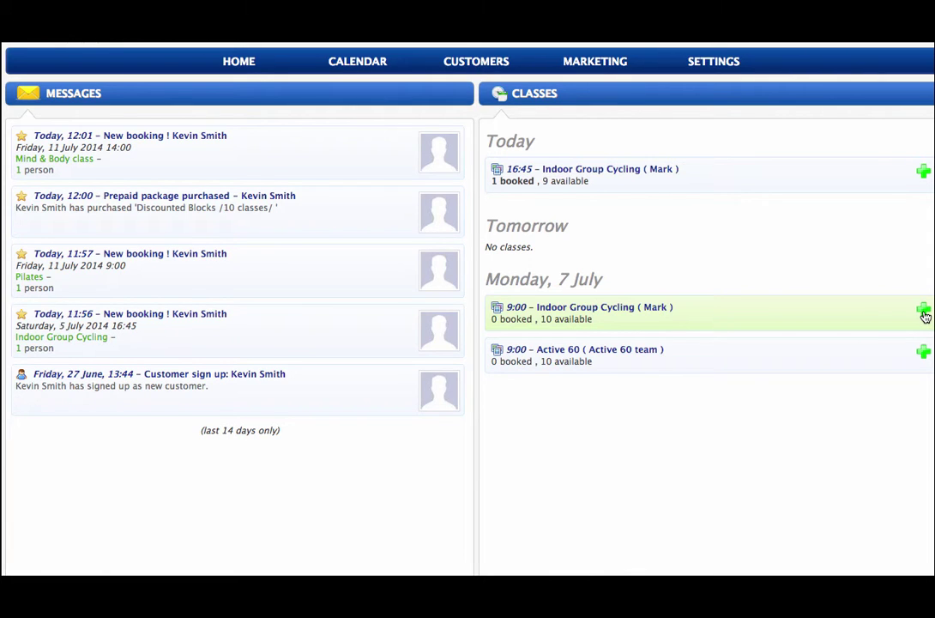
Start a booking for Monday's 9:00 Indoor Group Cycling and attach the existing customer via autocomplete.
click(923, 311)
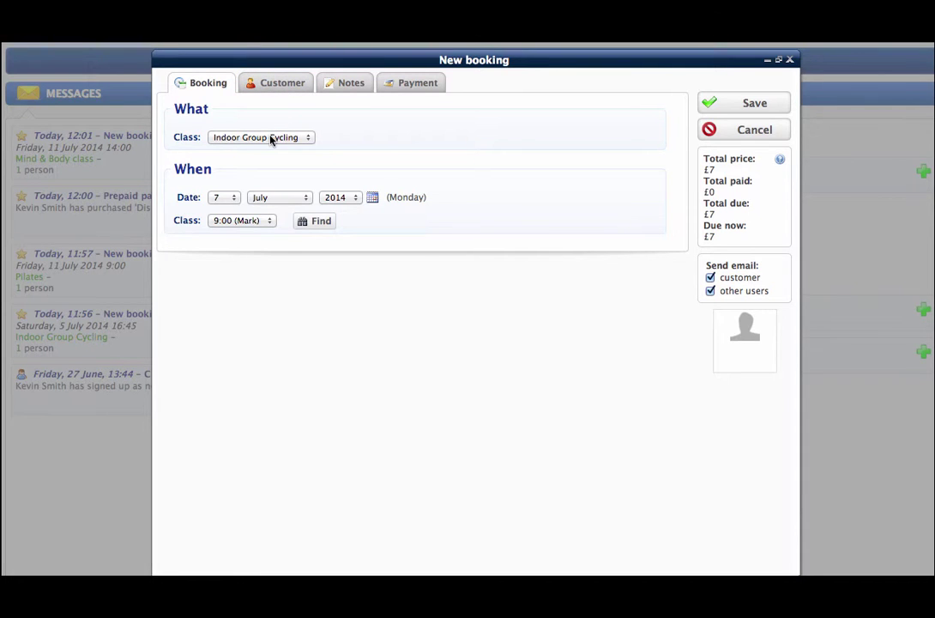
click(269, 83)
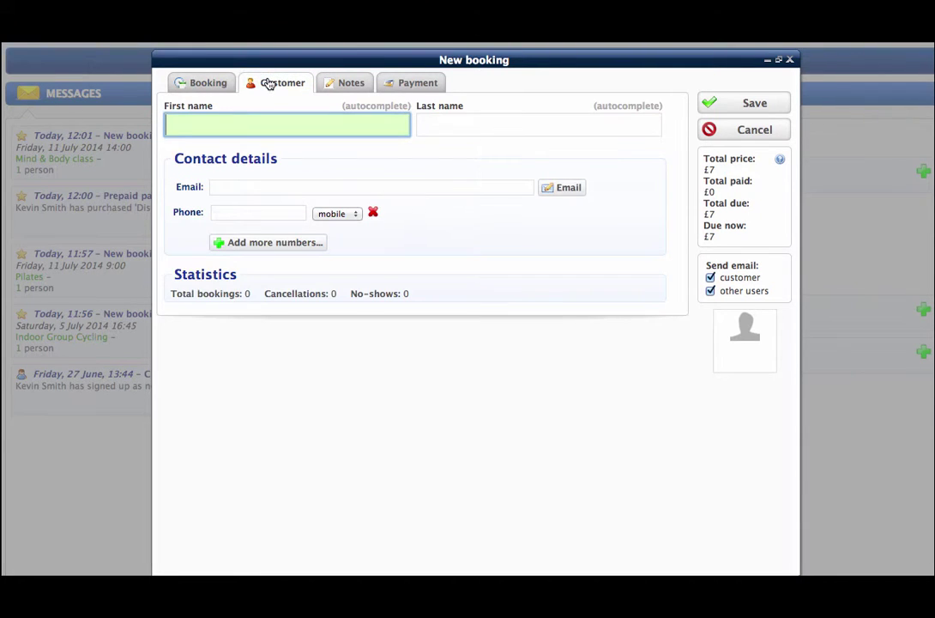
click(264, 121)
text(ke)
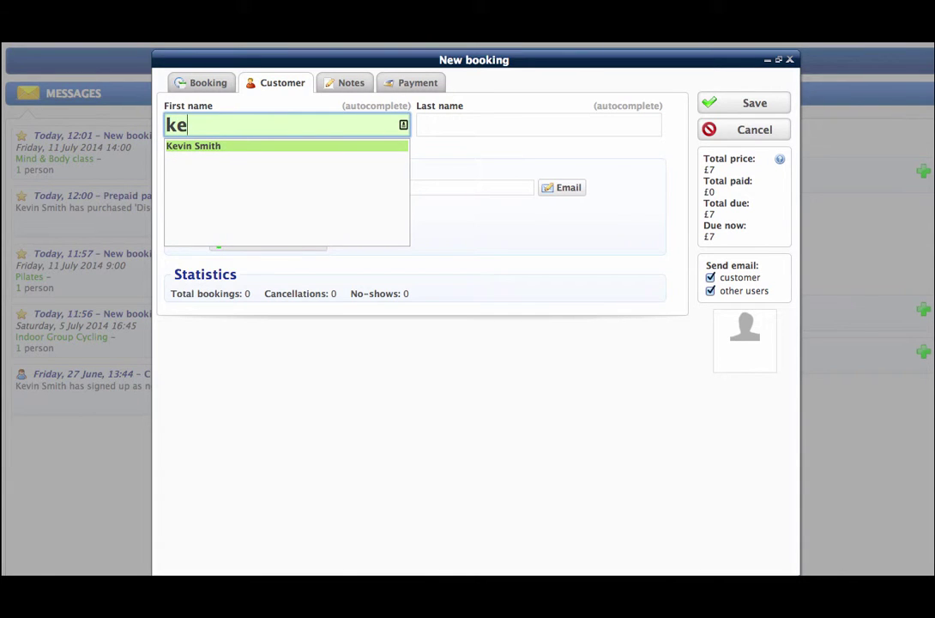
click(254, 148)
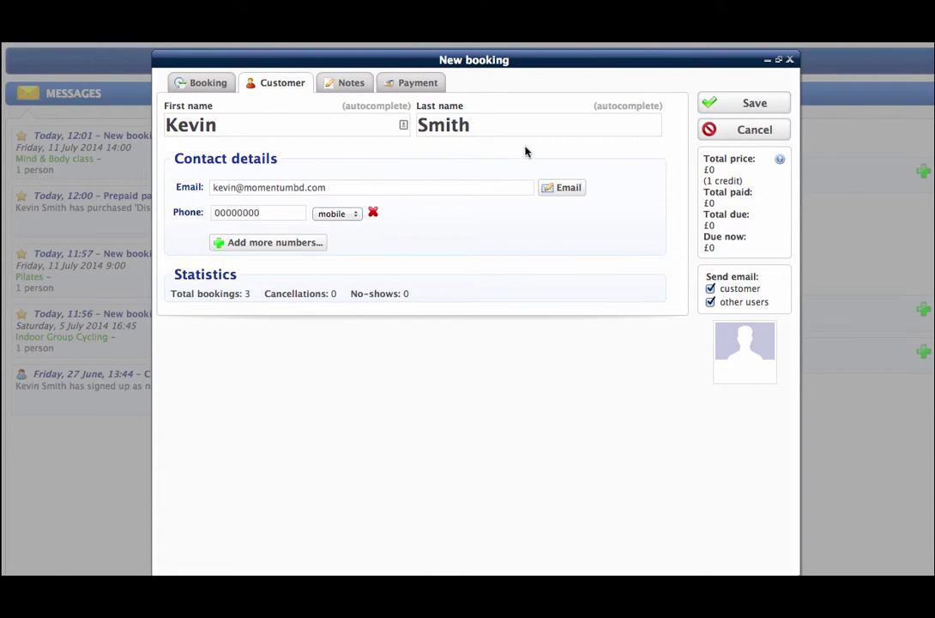
Add a private staff note saying the customer is a regular and should be treated nicely.
click(337, 90)
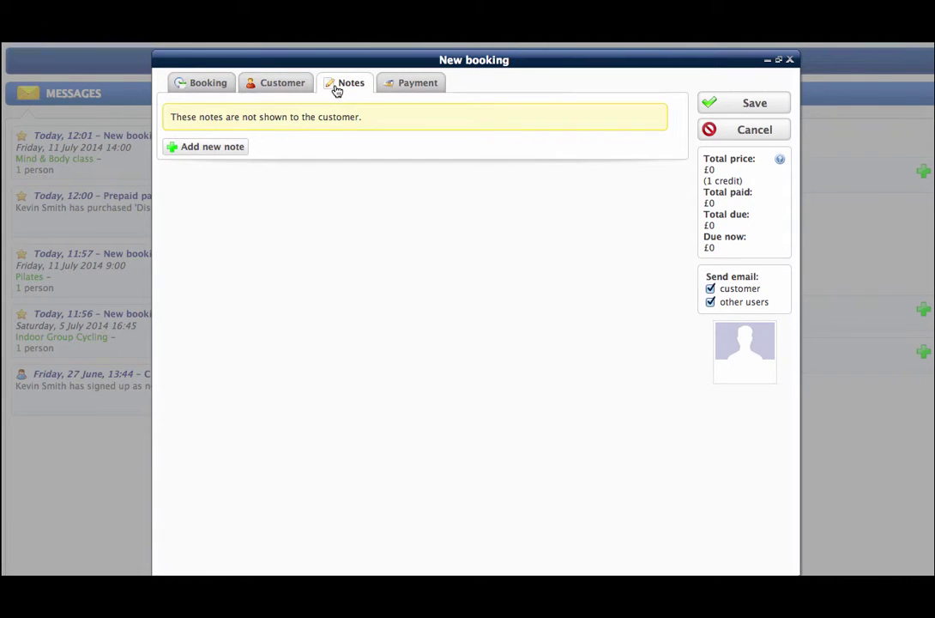
click(226, 147)
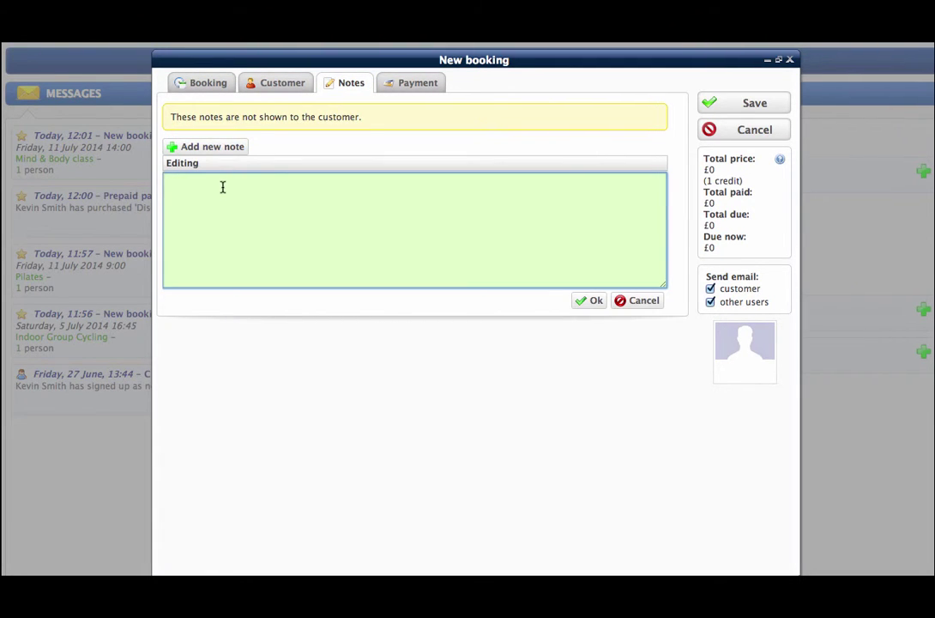
text(kevin is a regular customer be nice)
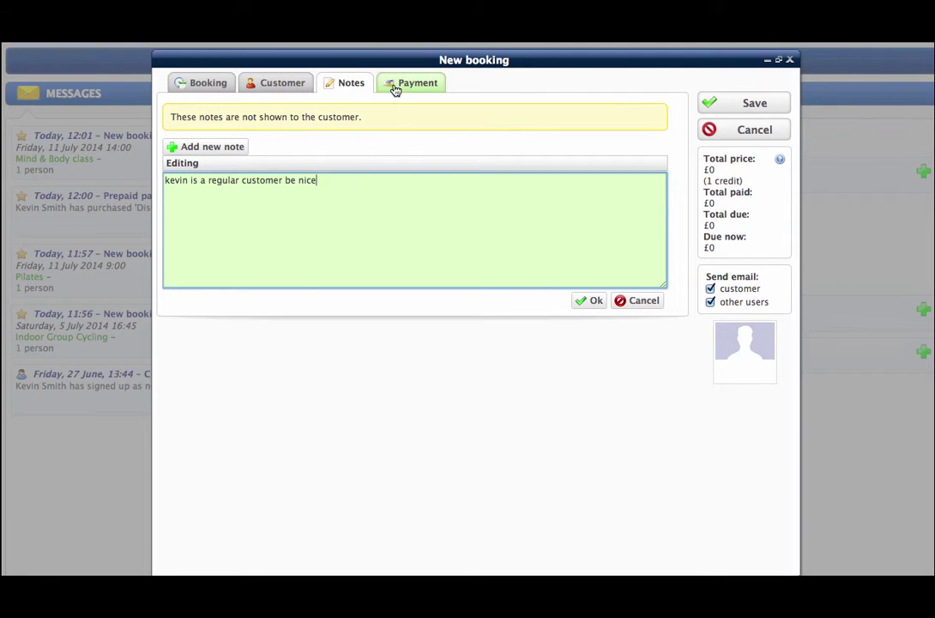
Set the payment action to bill the stored credit card for the amount due now, and save the booking.
click(395, 86)
click(329, 139)
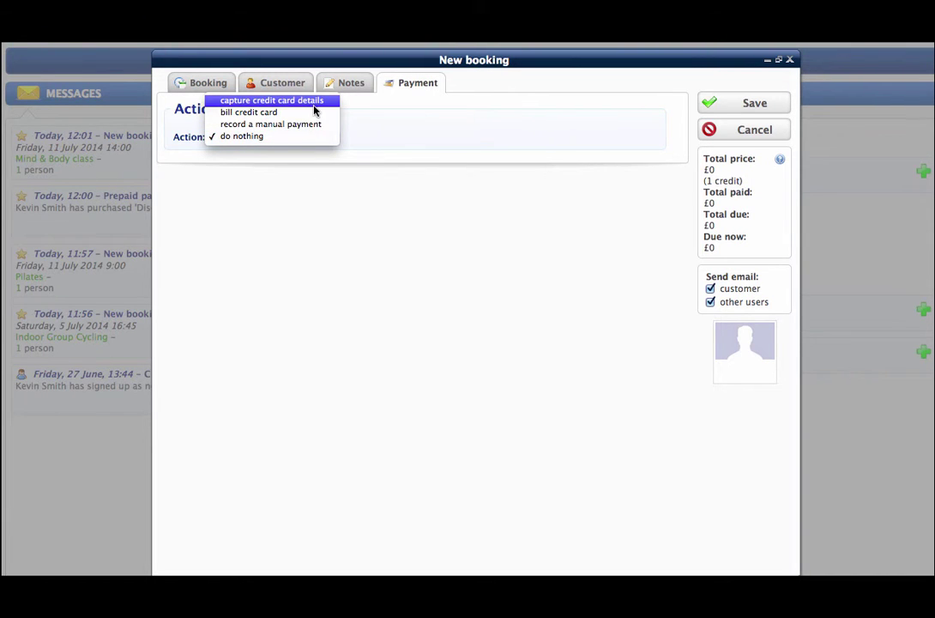
key(Escape)
key(Up)
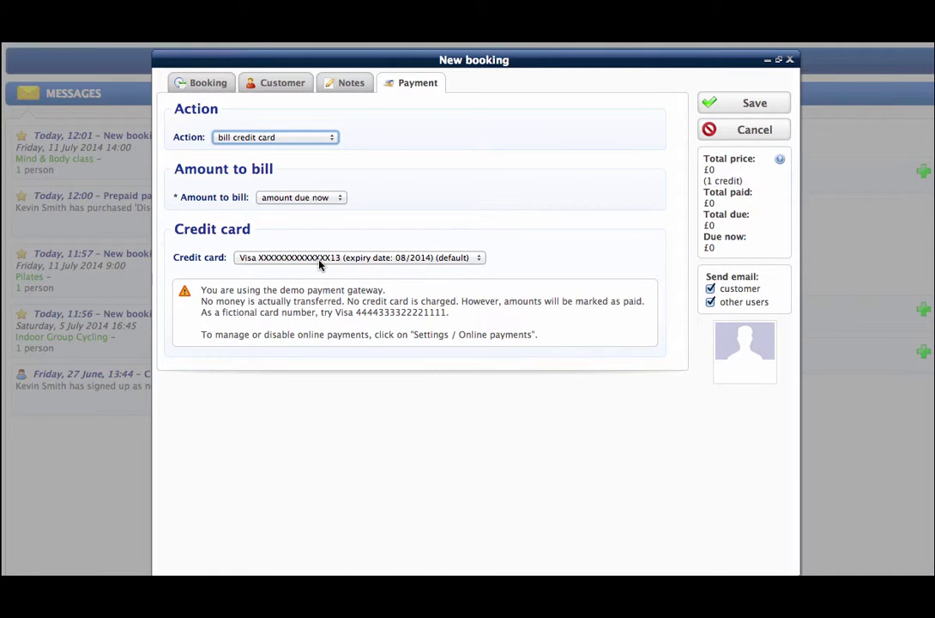
click(713, 105)
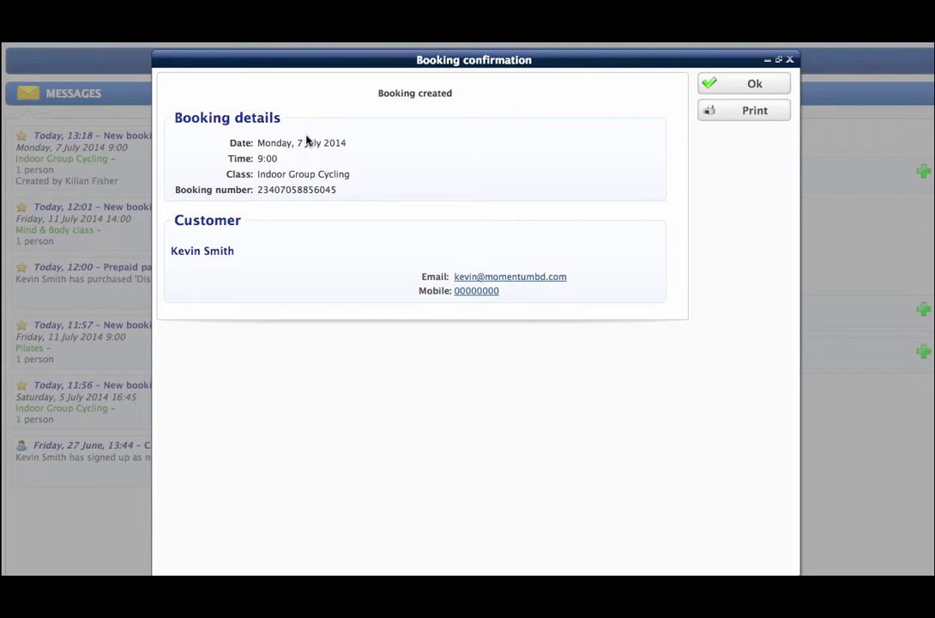
Close the booking confirmation with Ok and switch to the group classes CALENDAR.
click(715, 86)
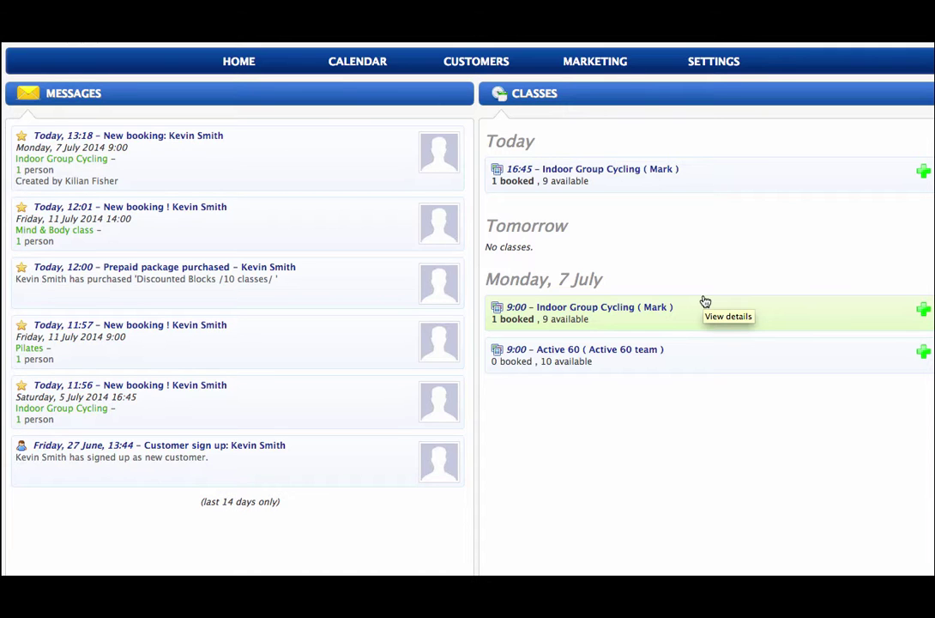
click(360, 72)
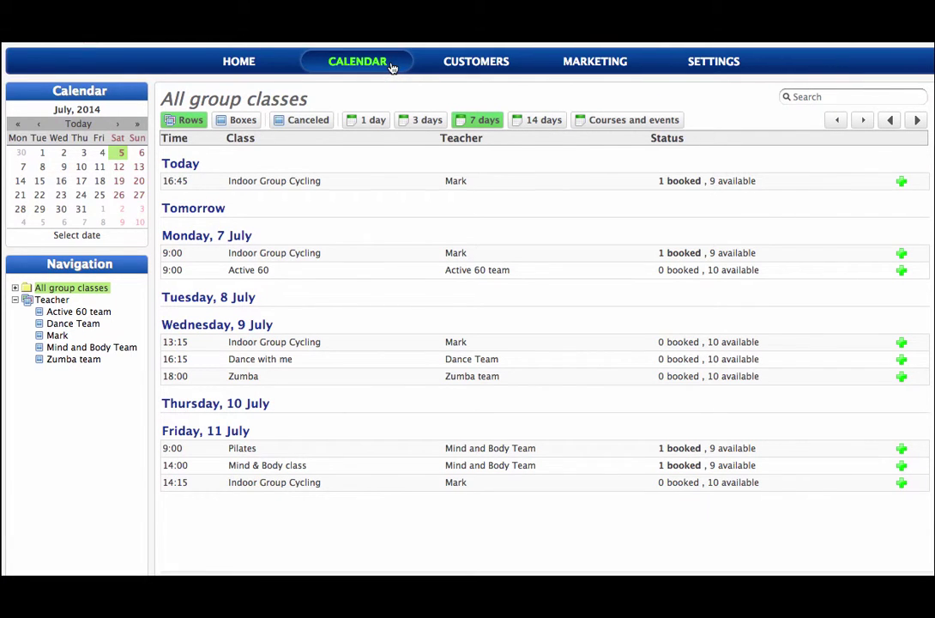
Open CUSTOMERS and apply the Members filter, narrowing the list to one member.
click(463, 64)
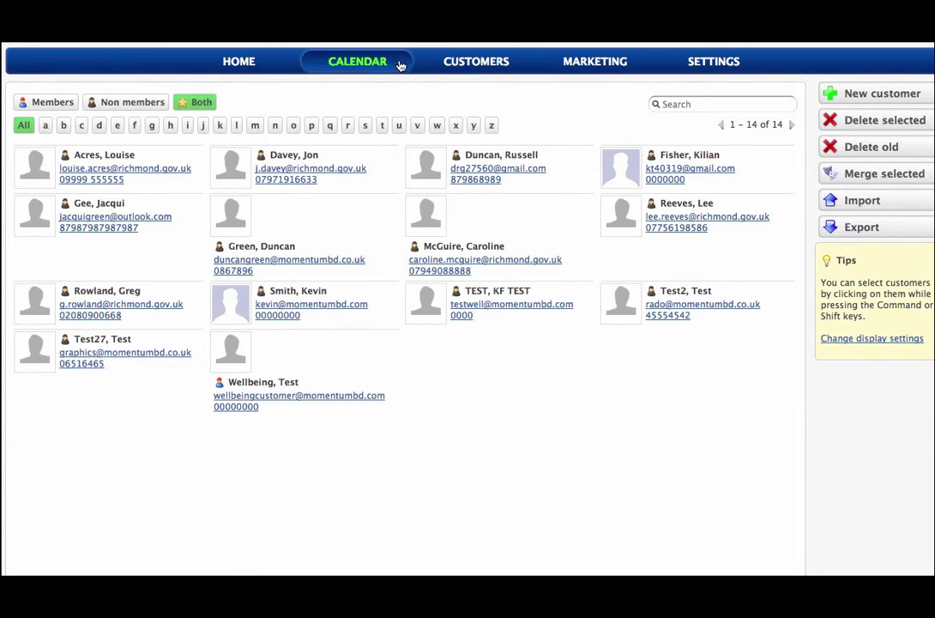
click(151, 106)
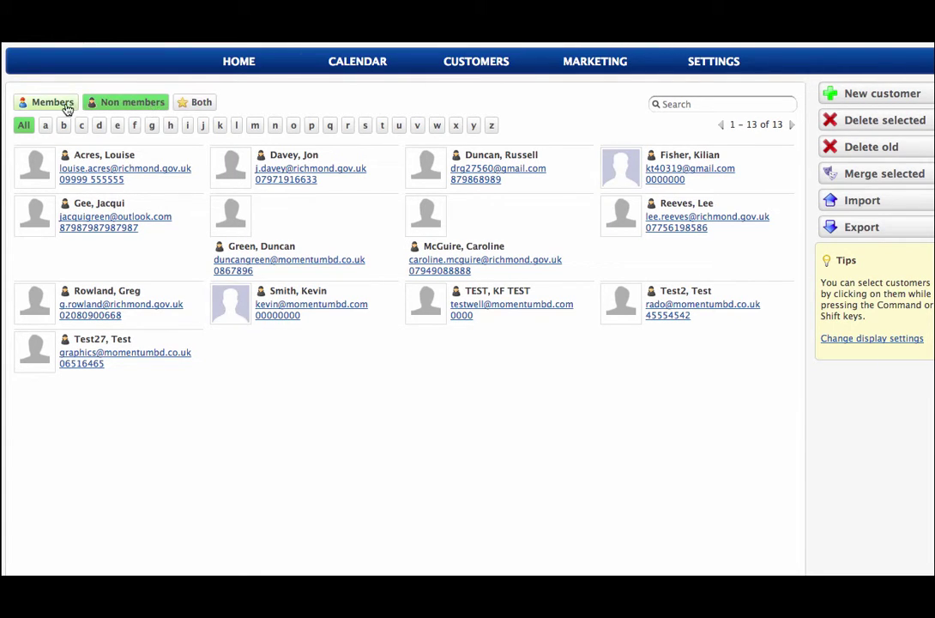
click(60, 103)
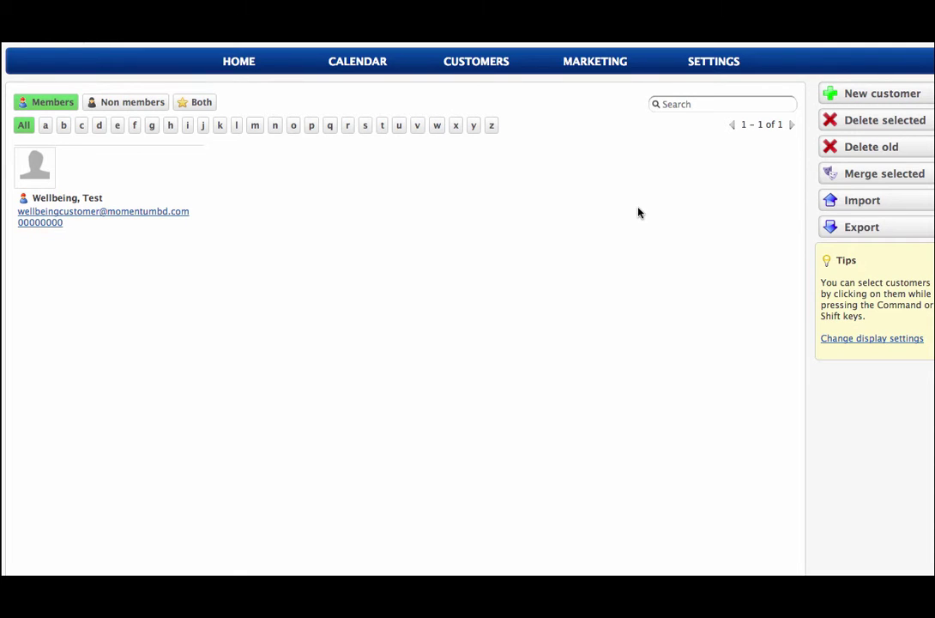
click(868, 202)
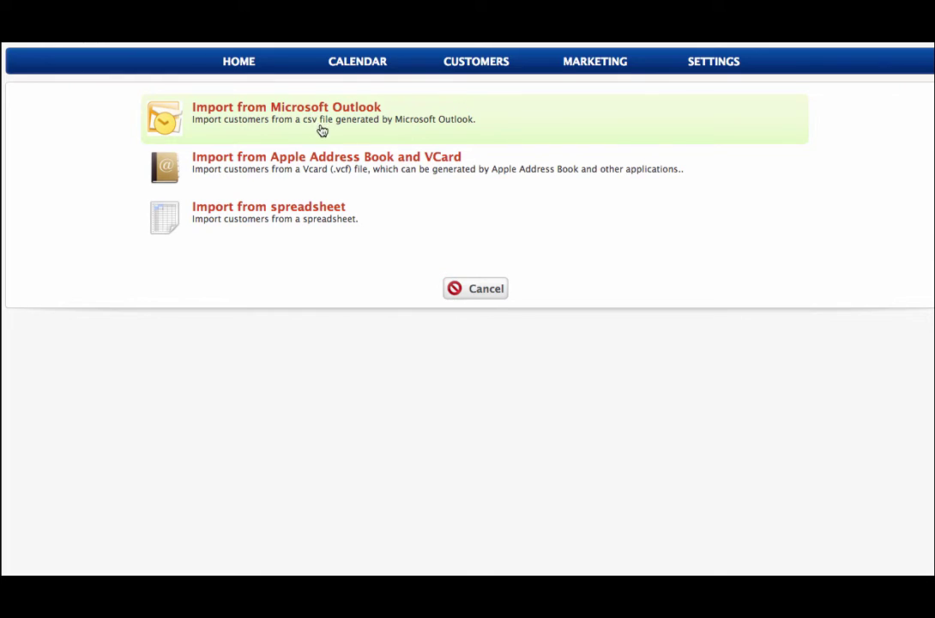
click(327, 216)
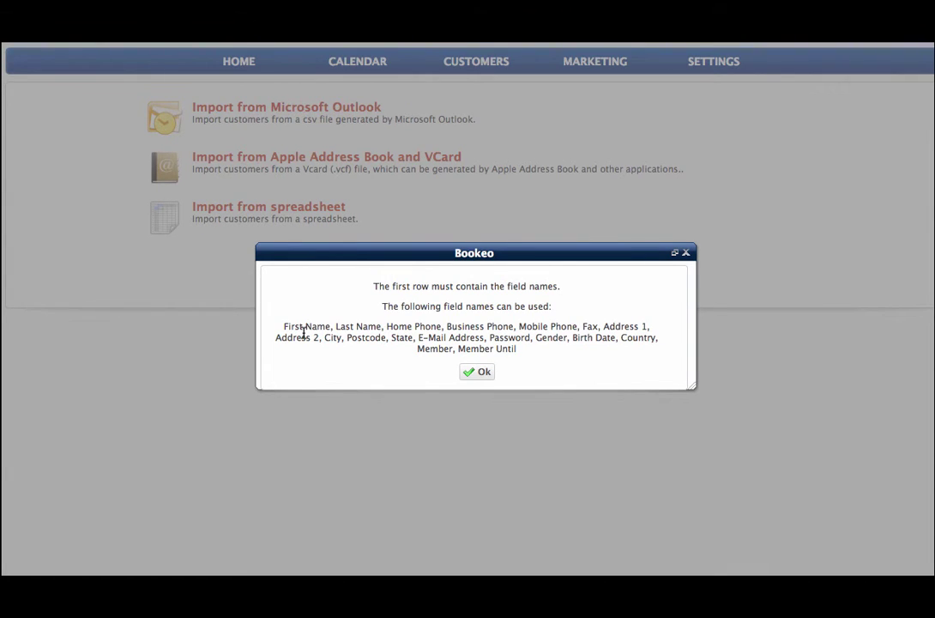
click(484, 374)
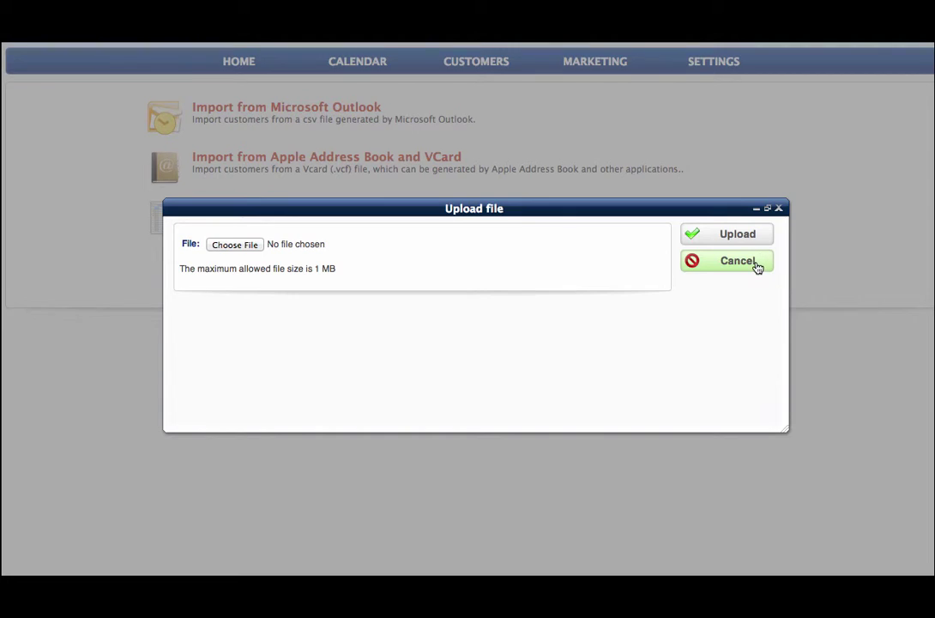
click(756, 264)
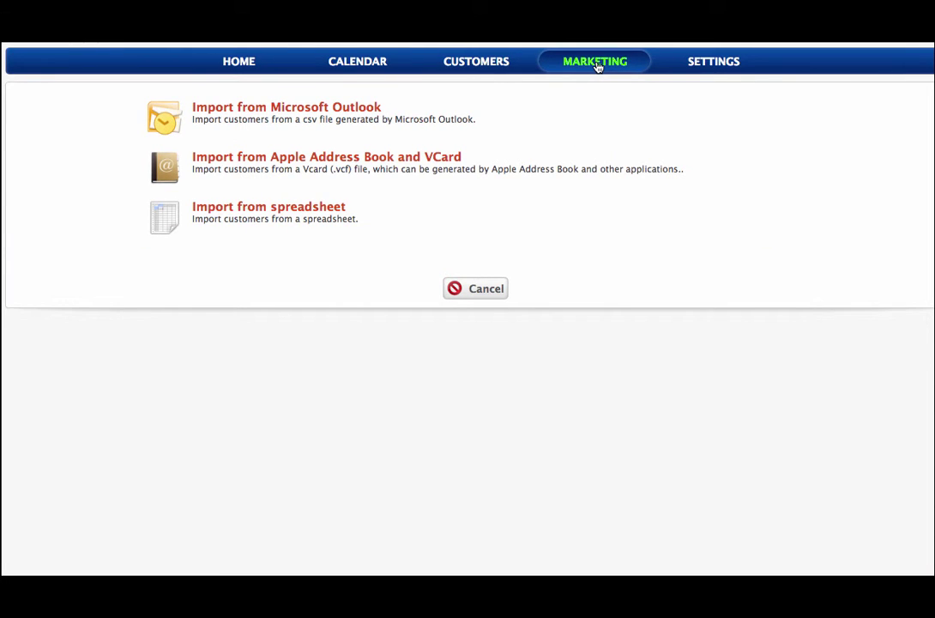
Go to SETTINGS and open 'Classes, courses, events'.
click(717, 67)
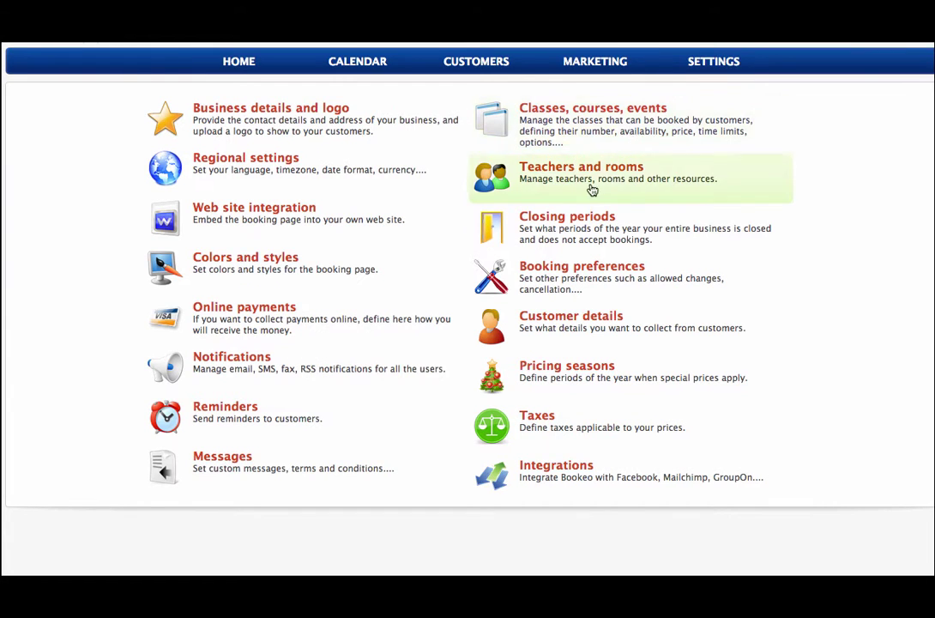
click(635, 140)
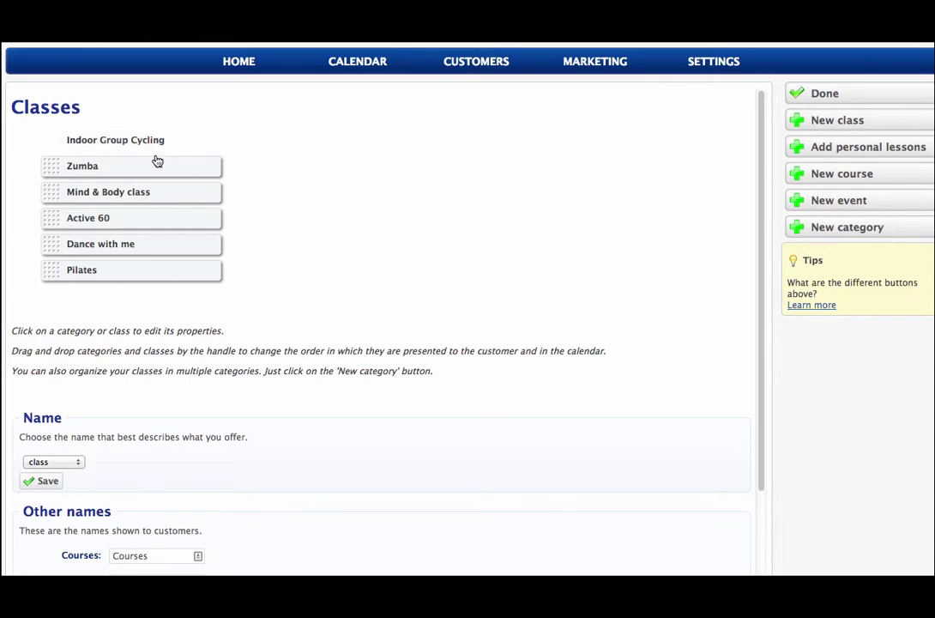
Open Indoor Group Cycling and scroll its General tab through description, pictures, resources and permissions.
click(140, 141)
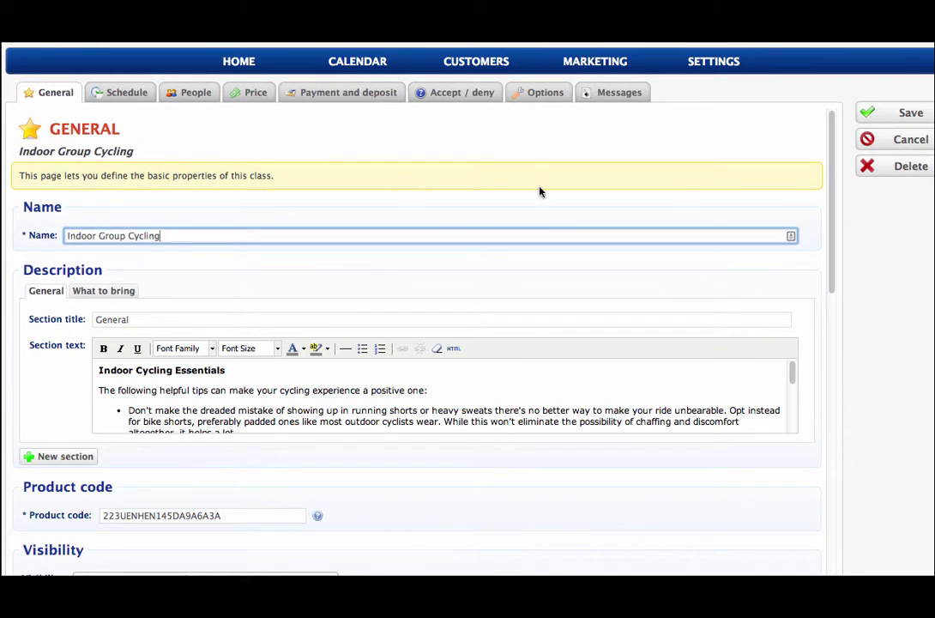
drag(829, 226, 831, 249)
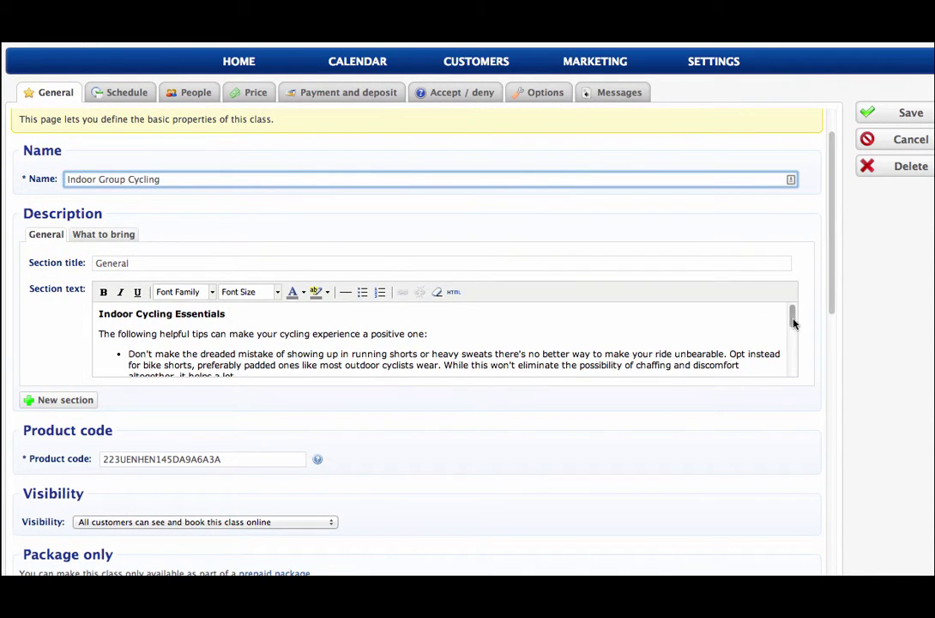
mouse_move(791, 318)
mouse_down()
mouse_move(791, 355)
mouse_move(790, 307)
mouse_up()
drag(832, 249, 830, 387)
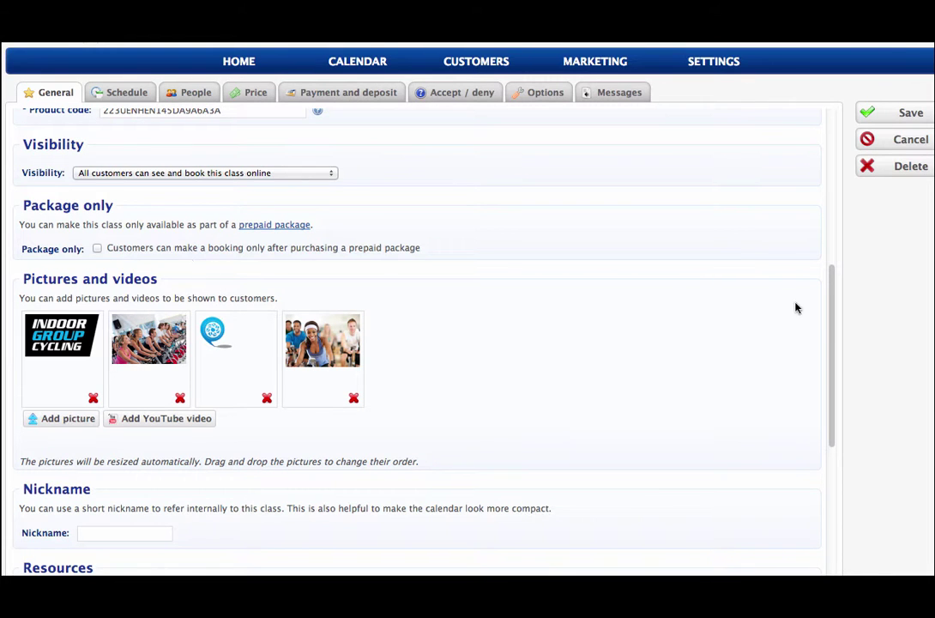
drag(834, 329, 812, 121)
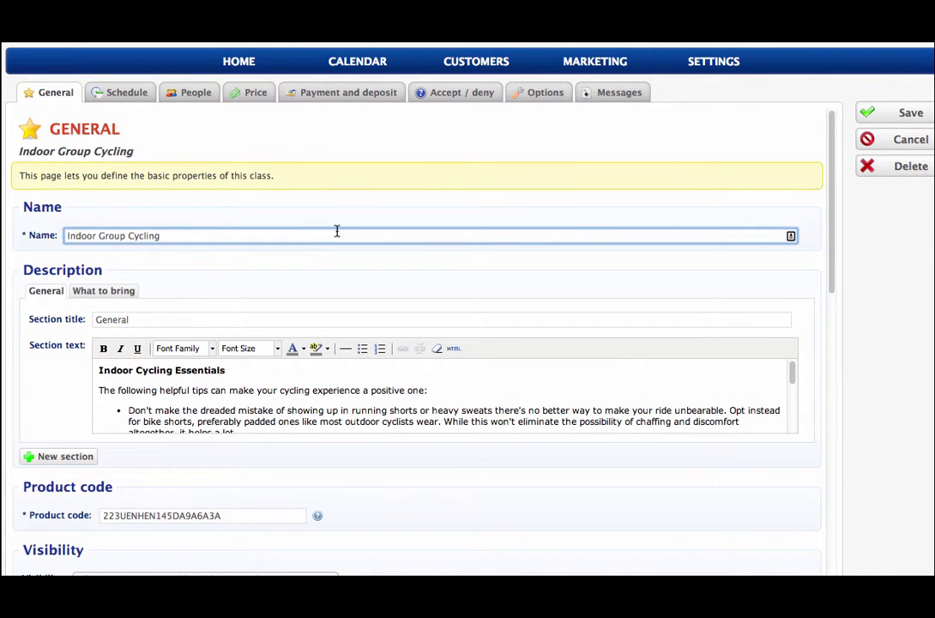
View the Schedule tab's 1-hour duration and booking limits of 1 hour to 6 months ahead.
click(117, 98)
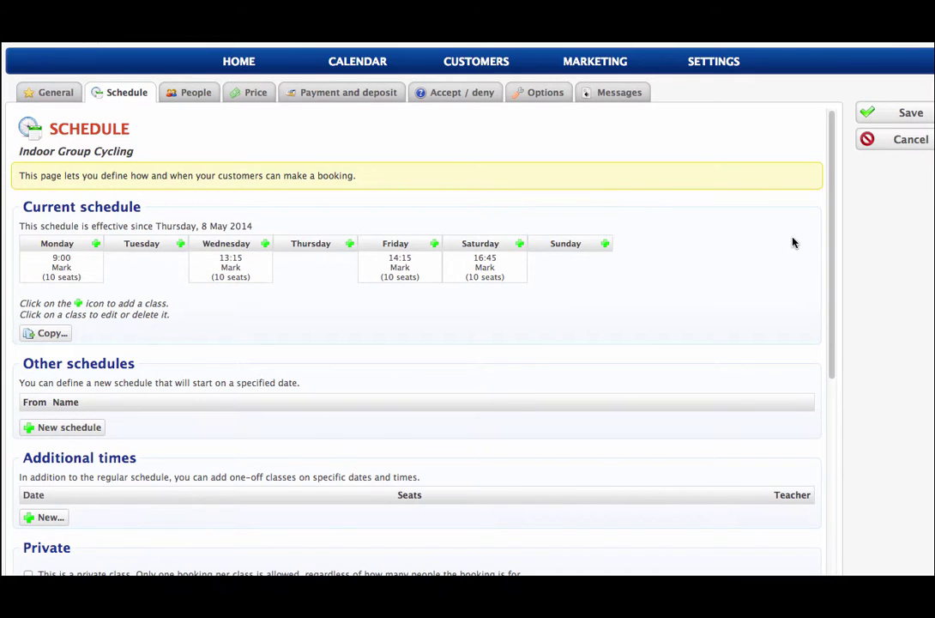
drag(827, 247, 816, 508)
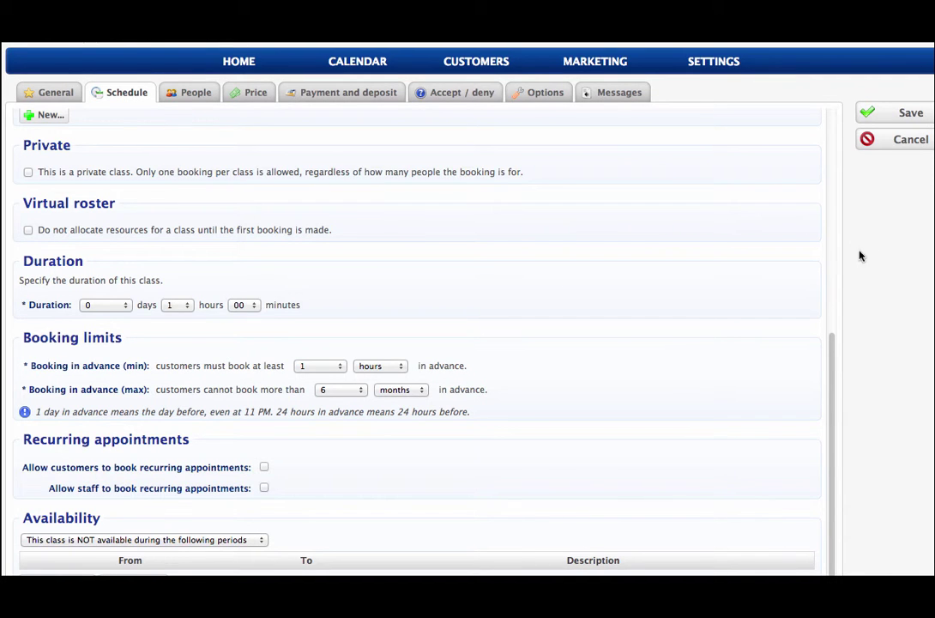
drag(831, 371, 831, 294)
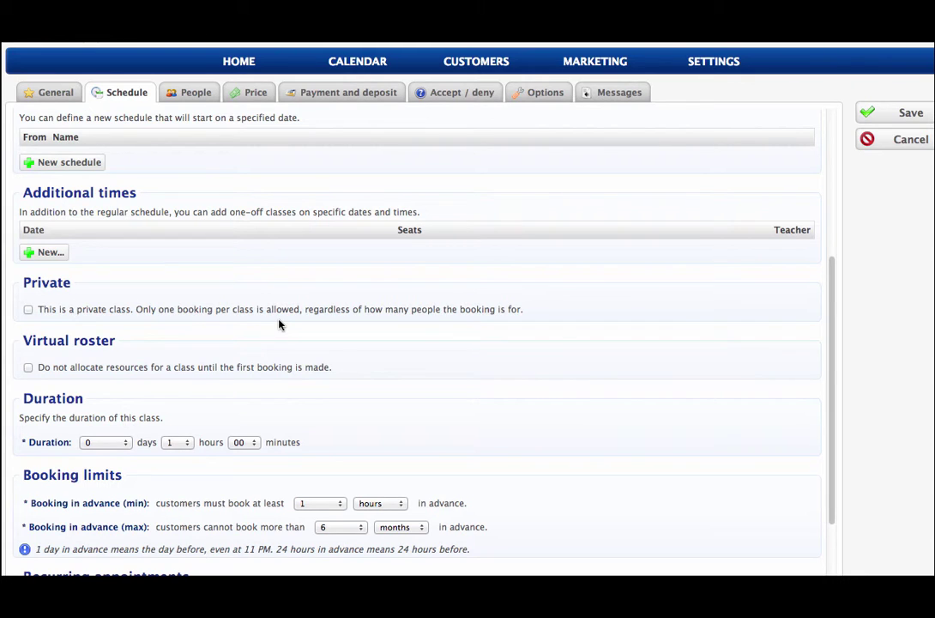
Review the cycling class's People and Price tabs, then its Payment and deposit settings (full online payment, 0% cancellation fee).
click(202, 100)
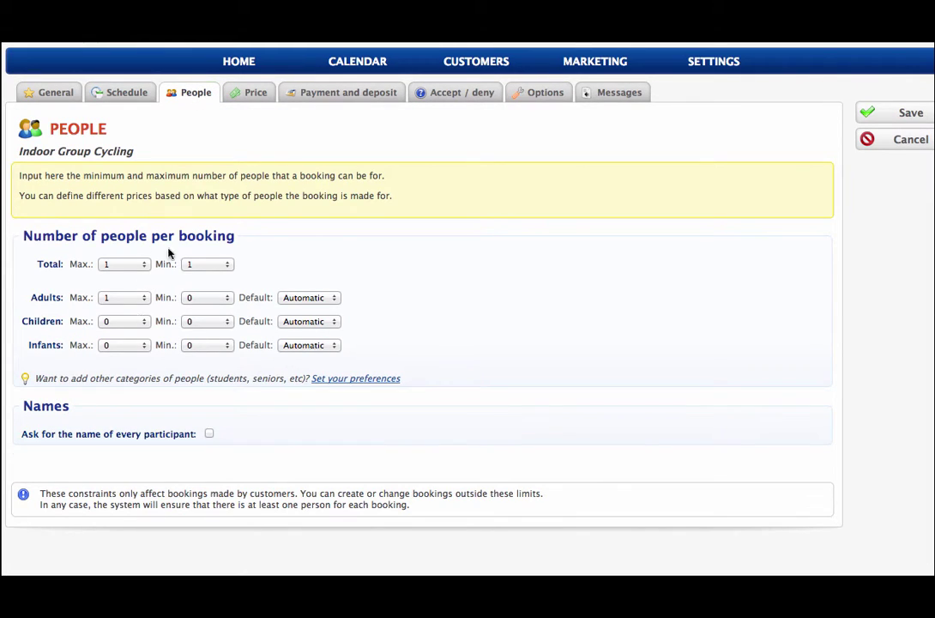
click(254, 99)
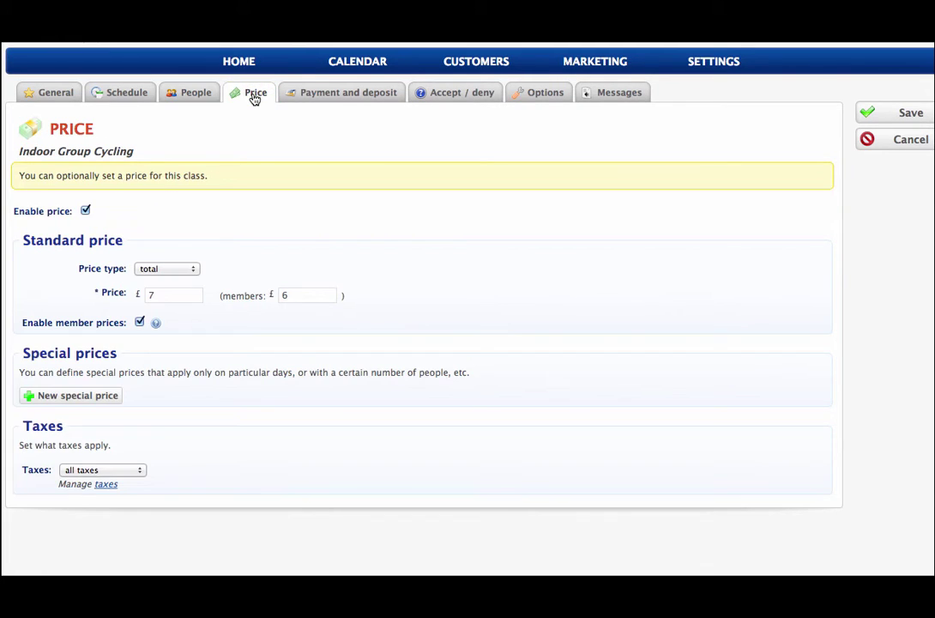
click(344, 96)
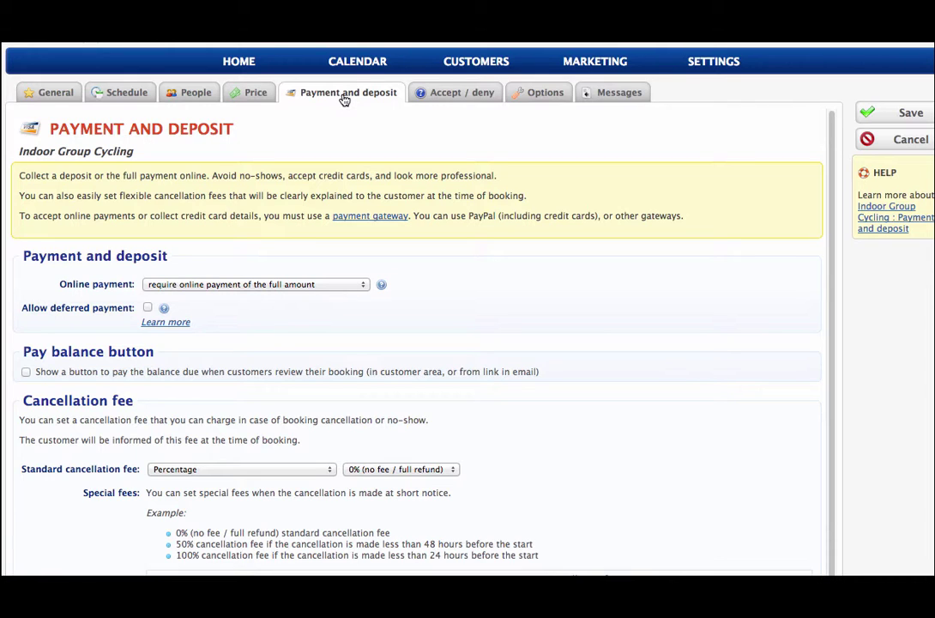
Check the class's Accept / deny setting, then view its Options page, which has no bookable options yet.
click(419, 96)
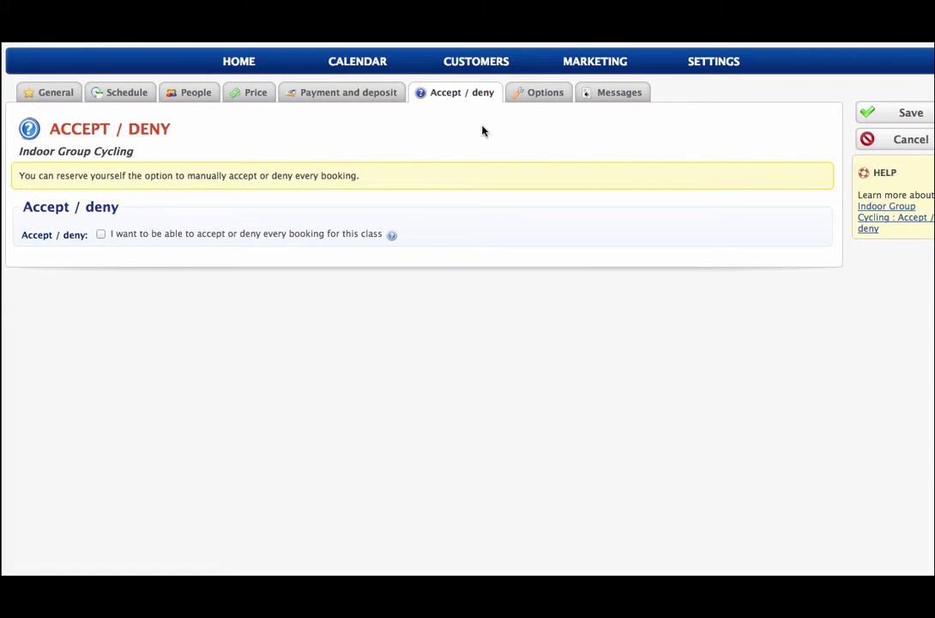
click(542, 96)
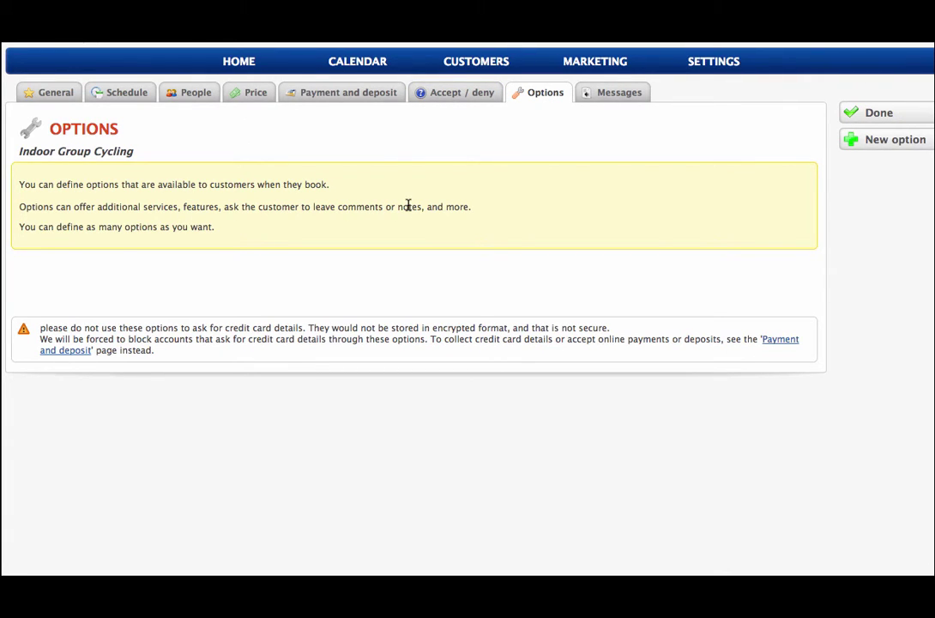
Preview the New option form, then scroll the class's empty Rules, Terms and Confirmation message editors.
click(895, 140)
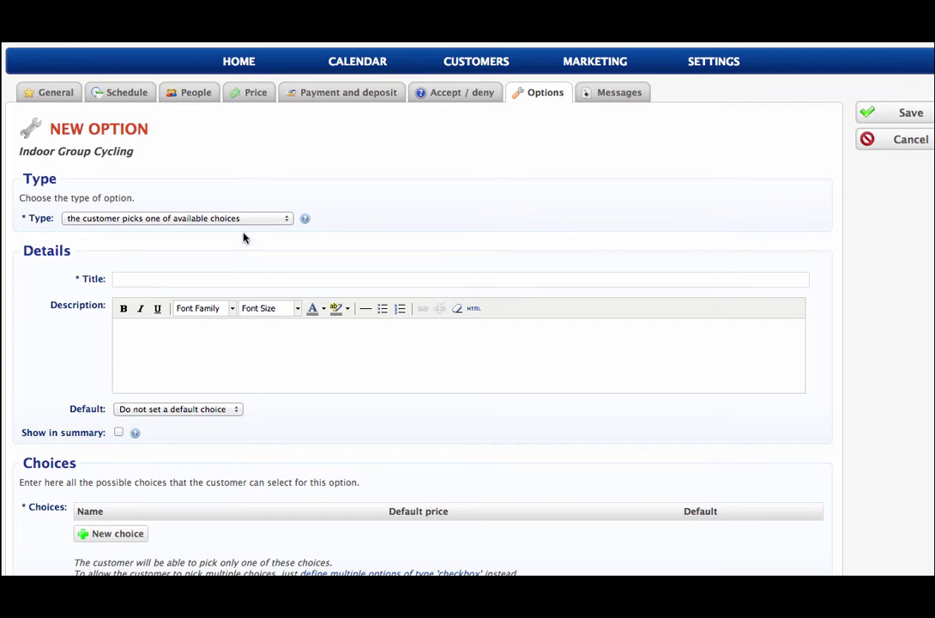
click(604, 94)
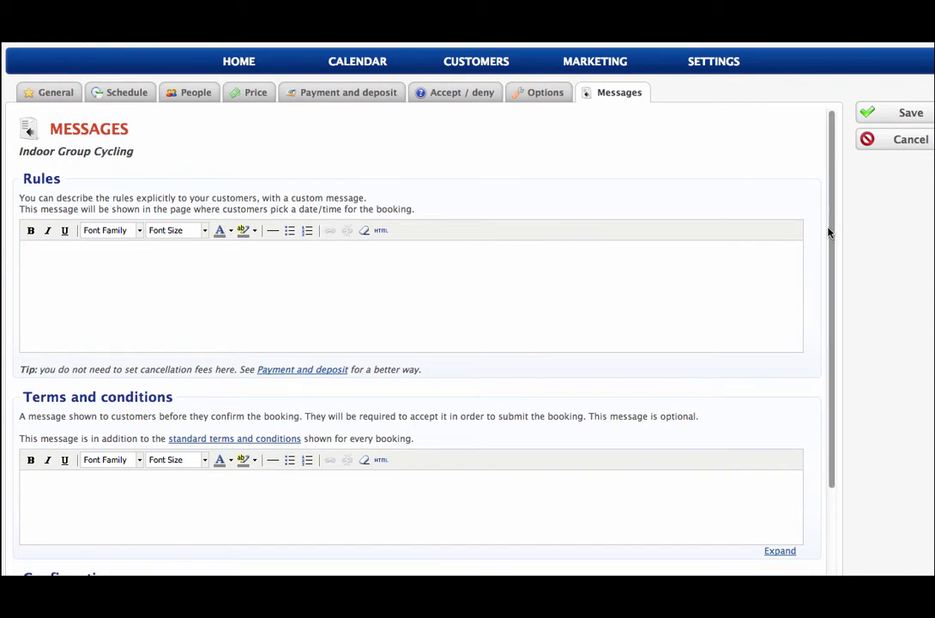
drag(830, 233, 841, 365)
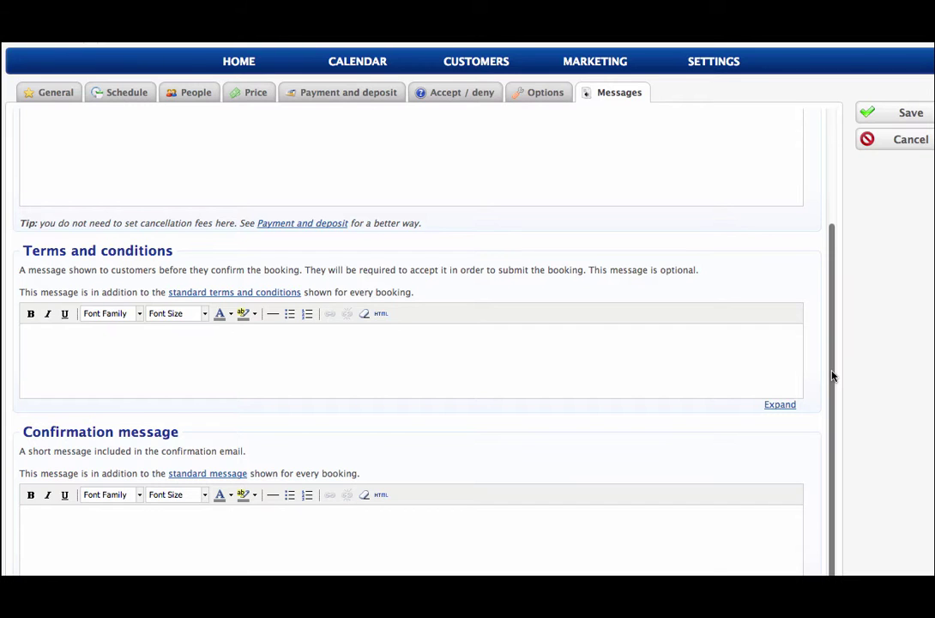
drag(833, 376, 812, 182)
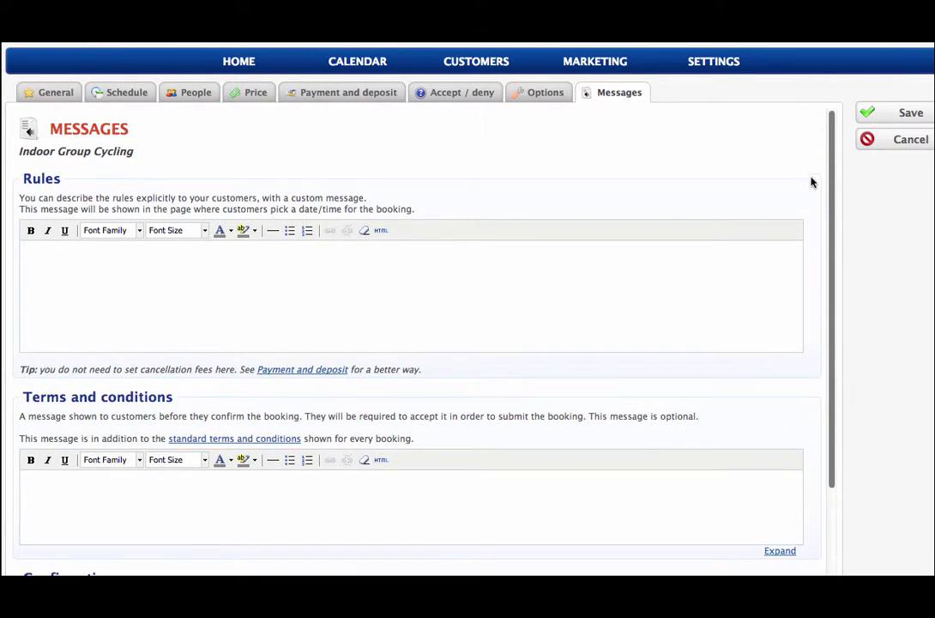
Go from the class's General tab via Marketing back to the settings overview of business sections.
click(57, 94)
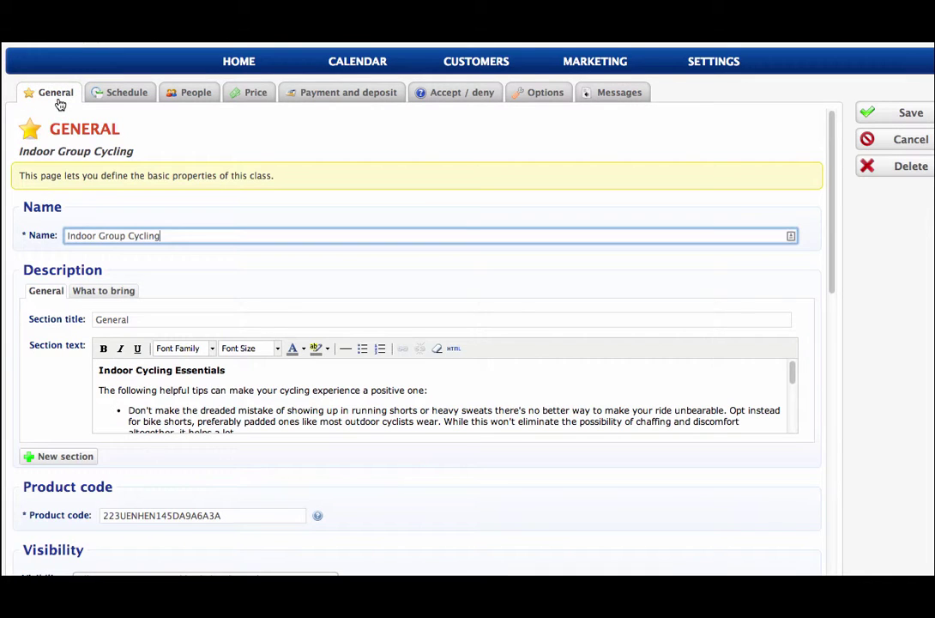
click(604, 68)
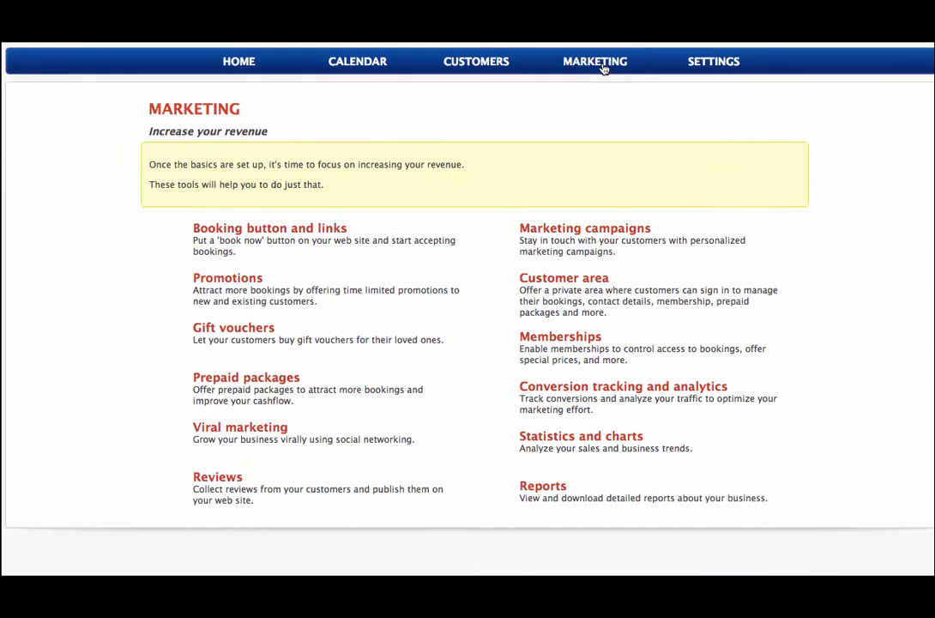
click(704, 64)
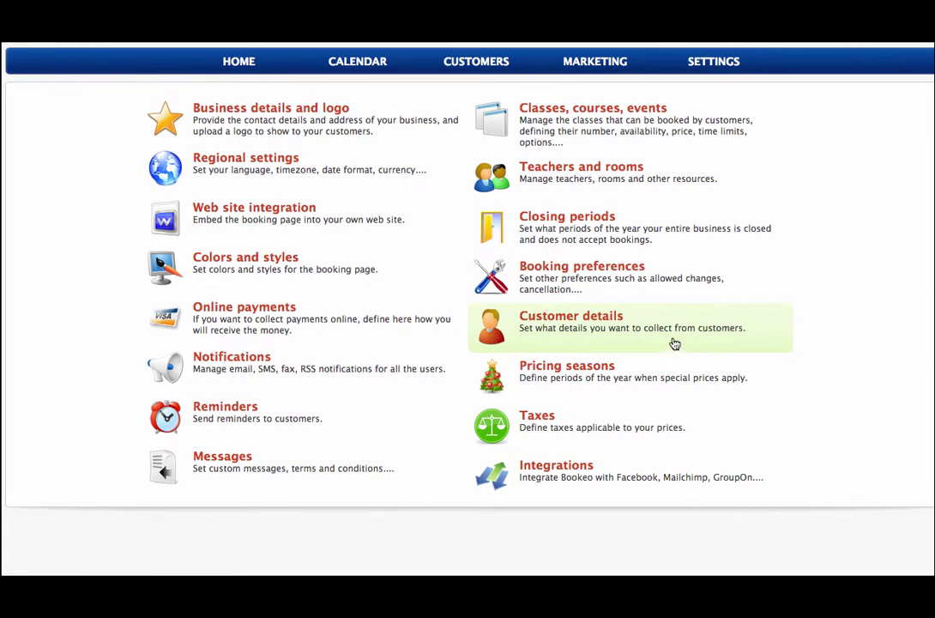
Show the Marketing page with booking buttons, promotions, gift vouchers, memberships, statistics and reports.
click(605, 66)
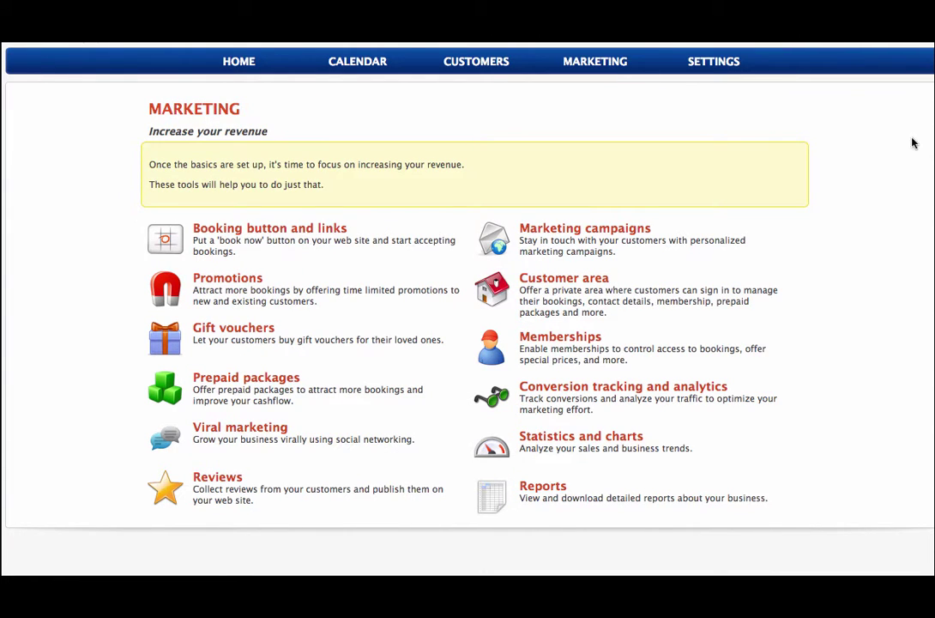